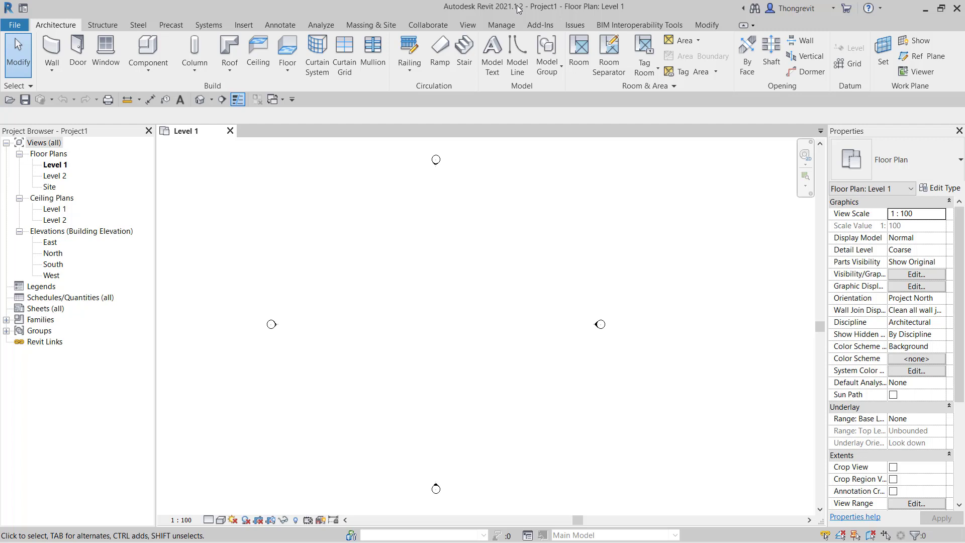
Step: Draw a 4000 mm Generic - 200mm architectural wall on Level 1 and view it in default 3D
click(52, 68)
click(76, 93)
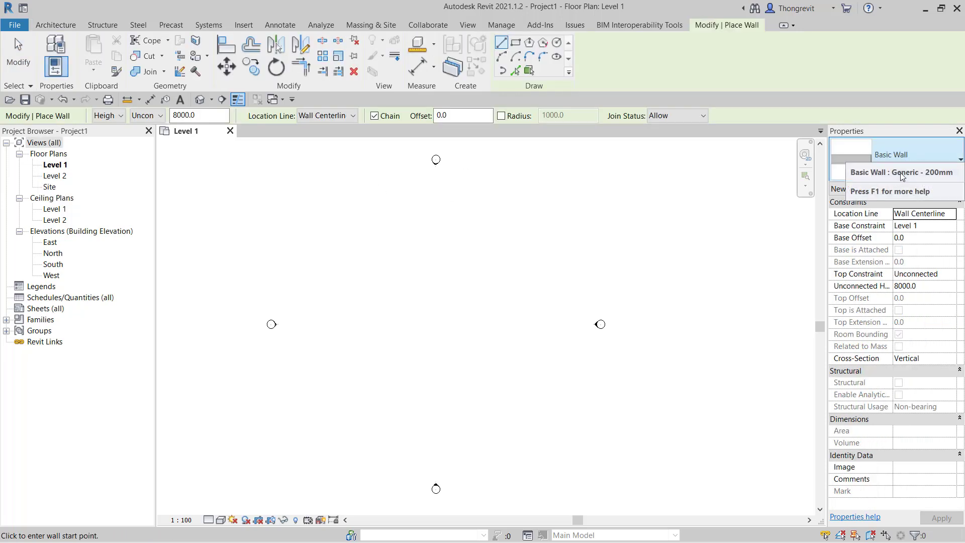
click(375, 309)
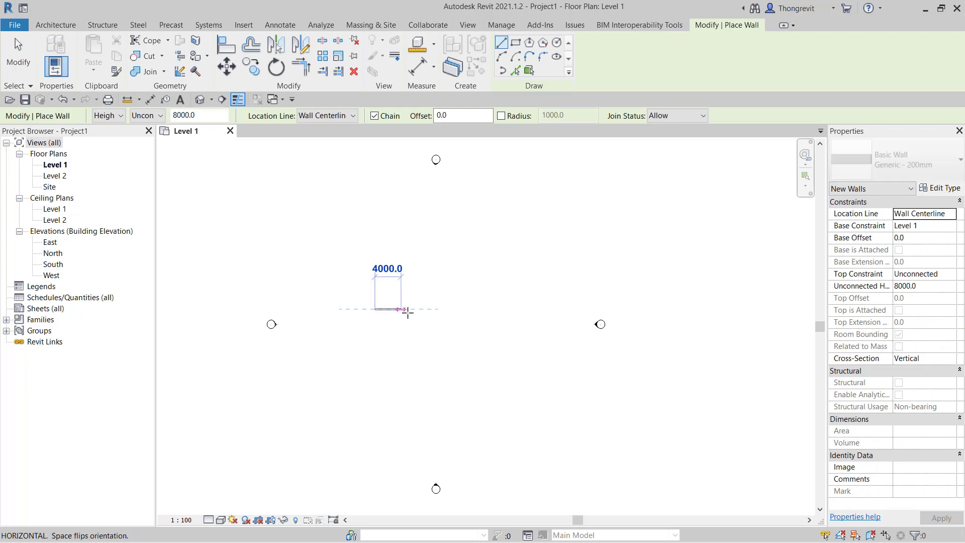
click(401, 309)
key(Escape)
key(Escape)
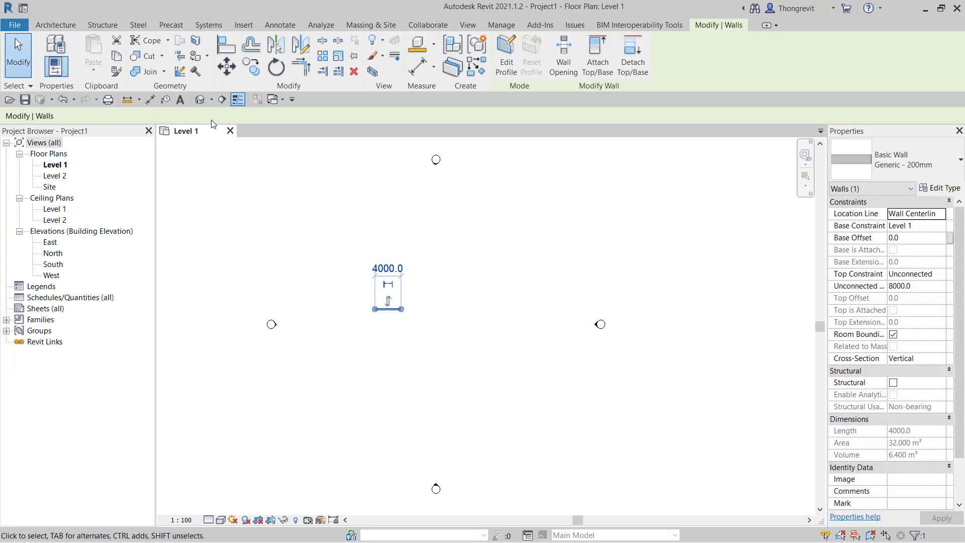
click(200, 100)
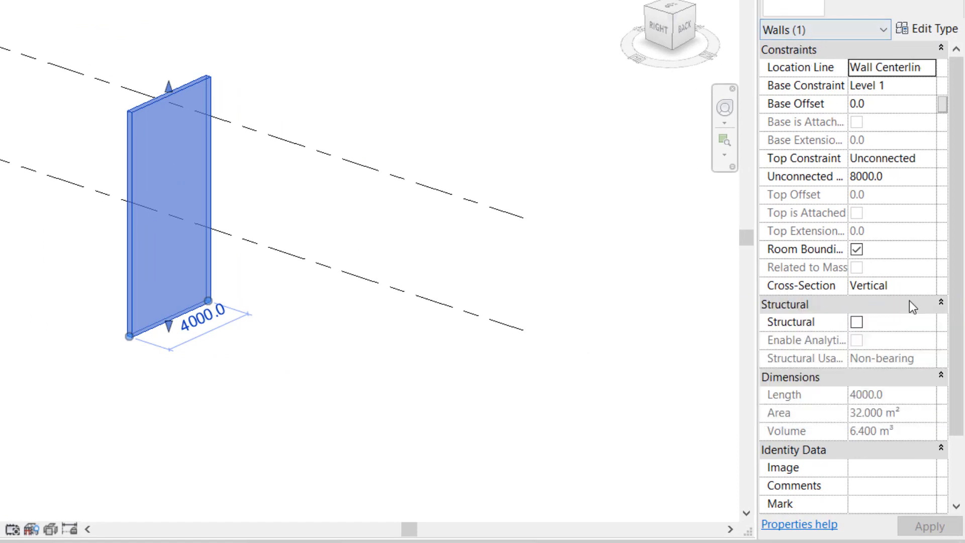
Step: Set the wall's Cross-Section to Slanted with a 30° Angle From Vertical and apply it
click(910, 287)
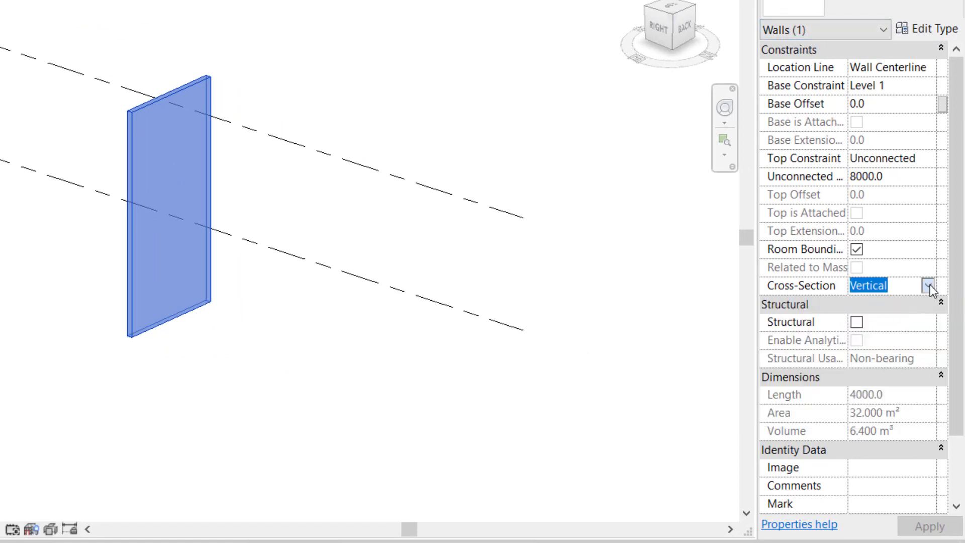
click(928, 285)
click(886, 303)
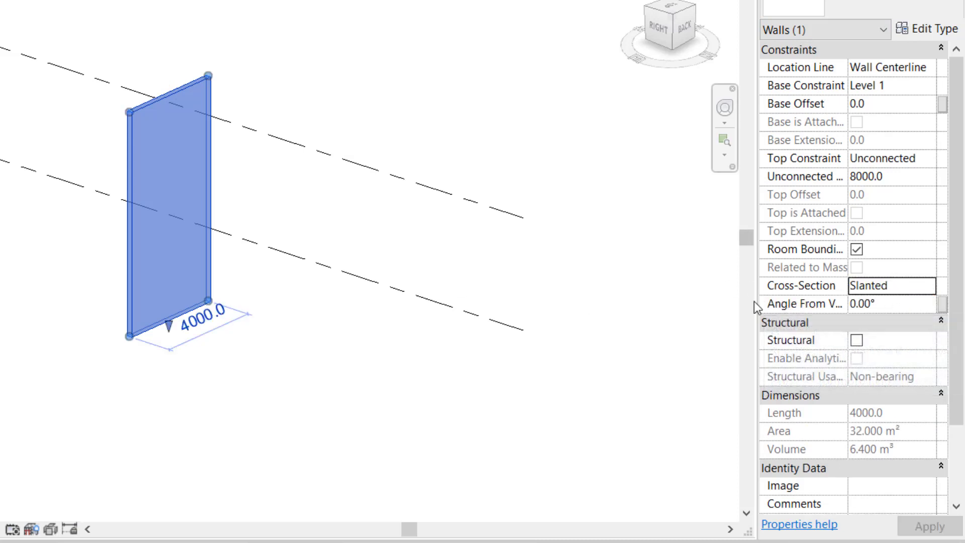
drag(753, 300, 697, 300)
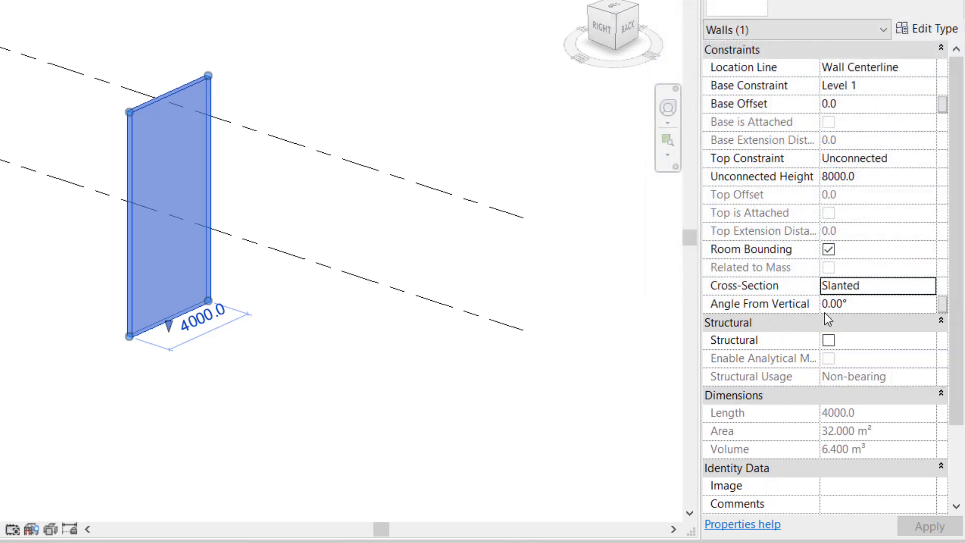
click(873, 305)
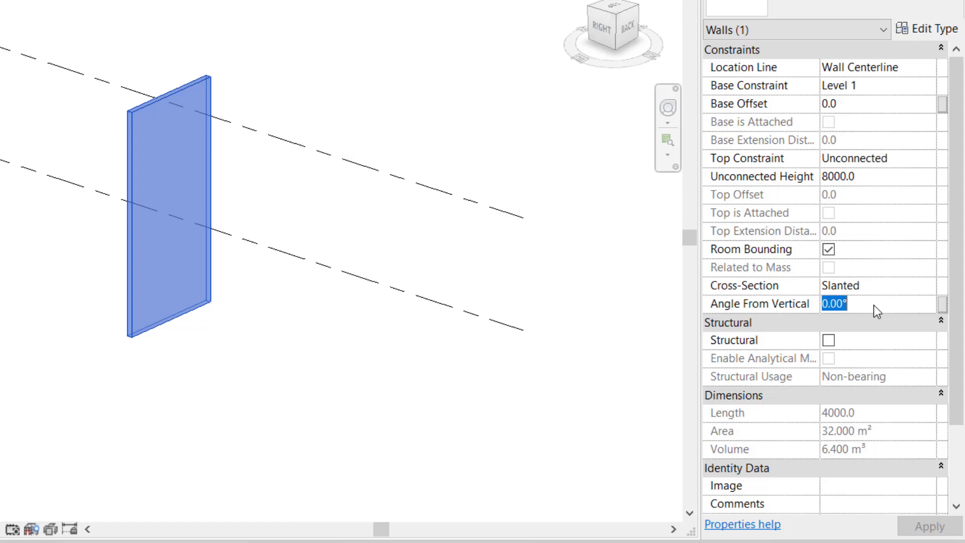
text(30)
click(929, 526)
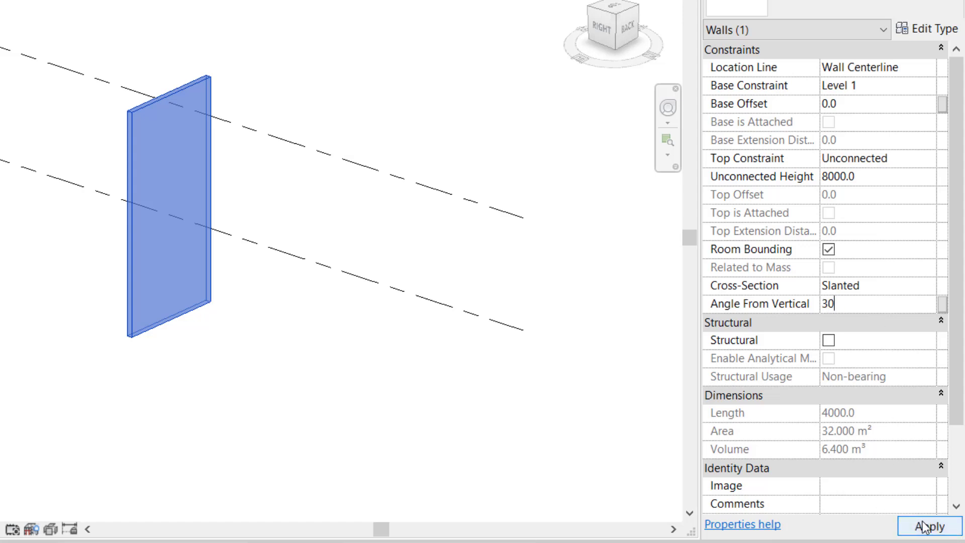
click(357, 380)
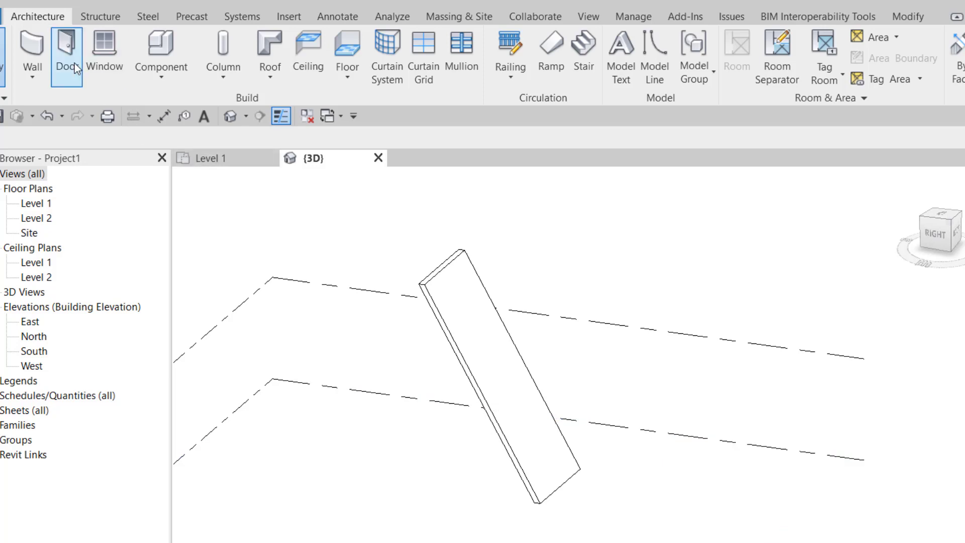
Step: Place an M_Single-Flush 0915 x 2134mm door near the lower end of the slanted wall
click(75, 63)
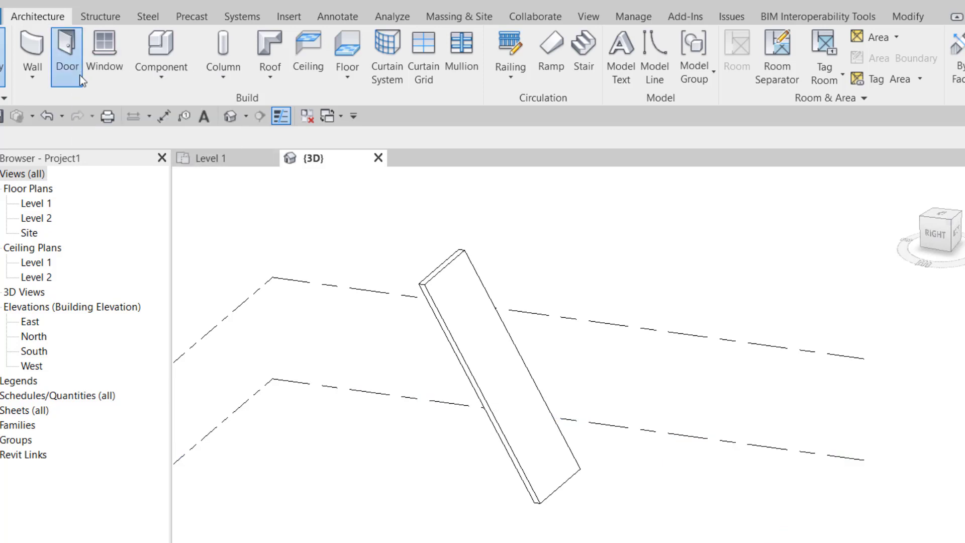
click(556, 454)
key(Escape)
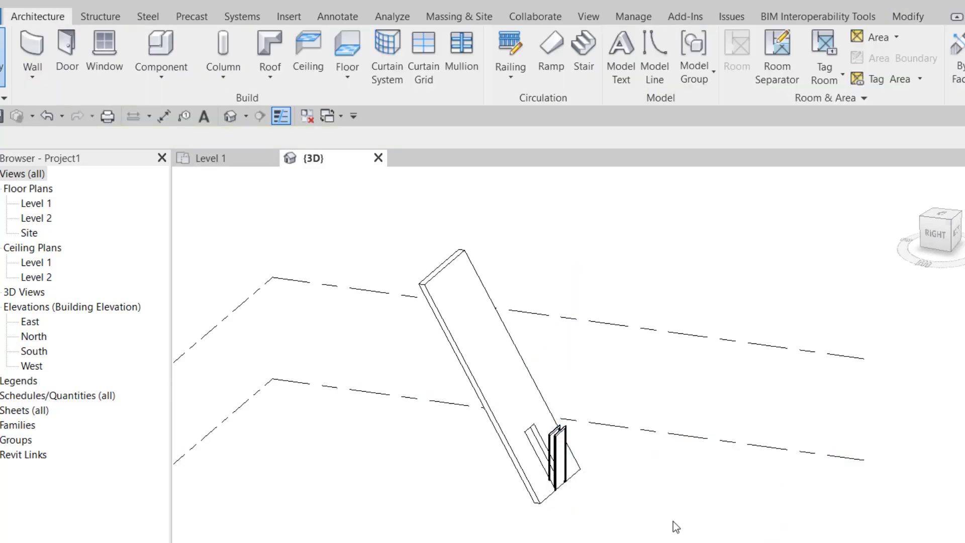
shift+middle_drag(673, 520, 623, 502)
scroll(623, 503, up, 3)
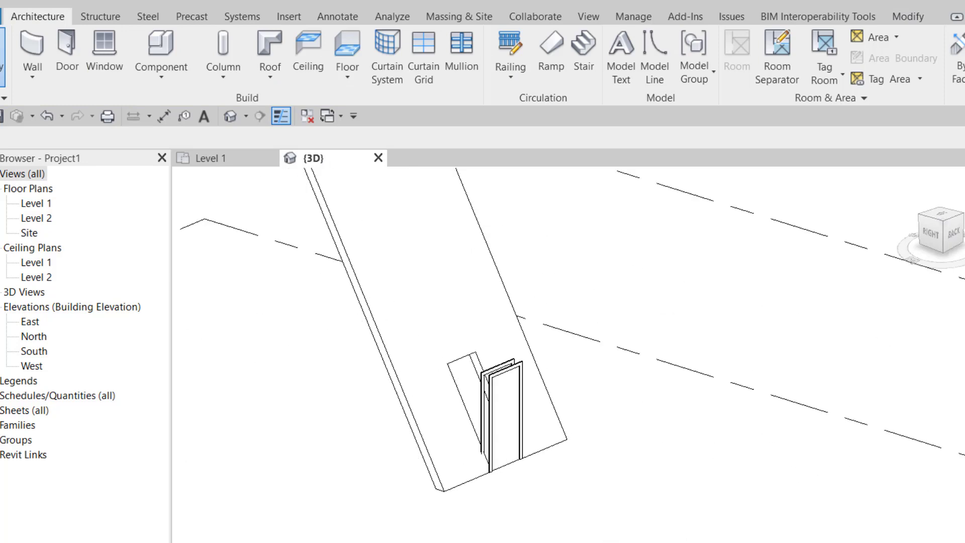
click(508, 466)
shift+middle_drag(499, 501, 548, 516)
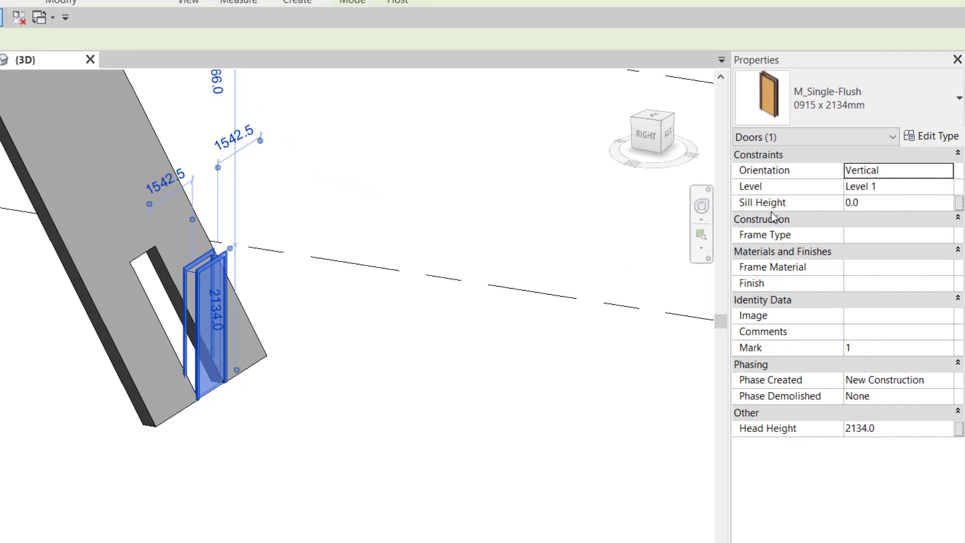
Step: Set the door's Orientation to Slanted so it tilts with the wall
click(849, 171)
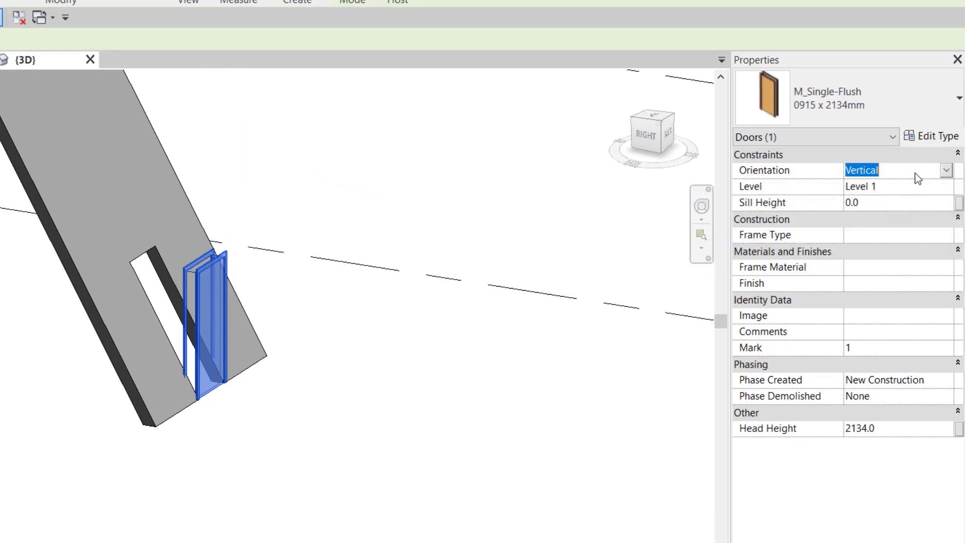
click(946, 171)
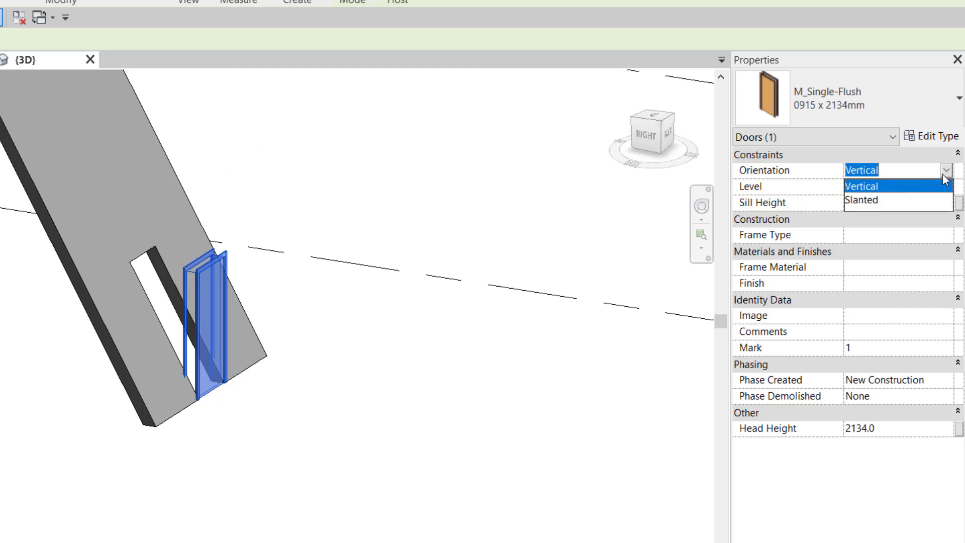
click(868, 202)
click(438, 377)
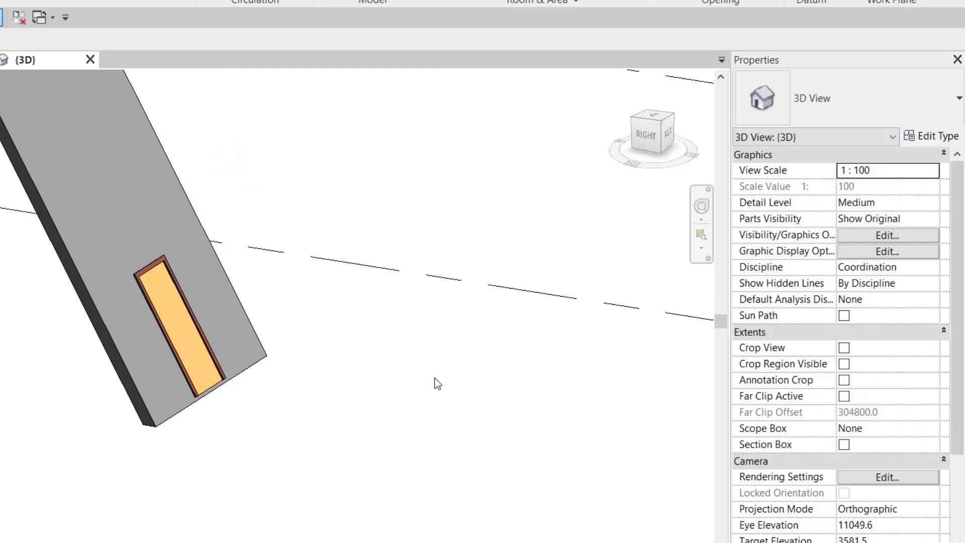
Step: Orbit around the 30° slanted wall and select it repeatedly to inspect its properties
scroll(437, 384, down, 3)
click(349, 480)
mouse_move(348, 480)
shift+middle_down()
mouse_move(432, 478)
mouse_move(413, 466)
shift+middle_up()
click(434, 482)
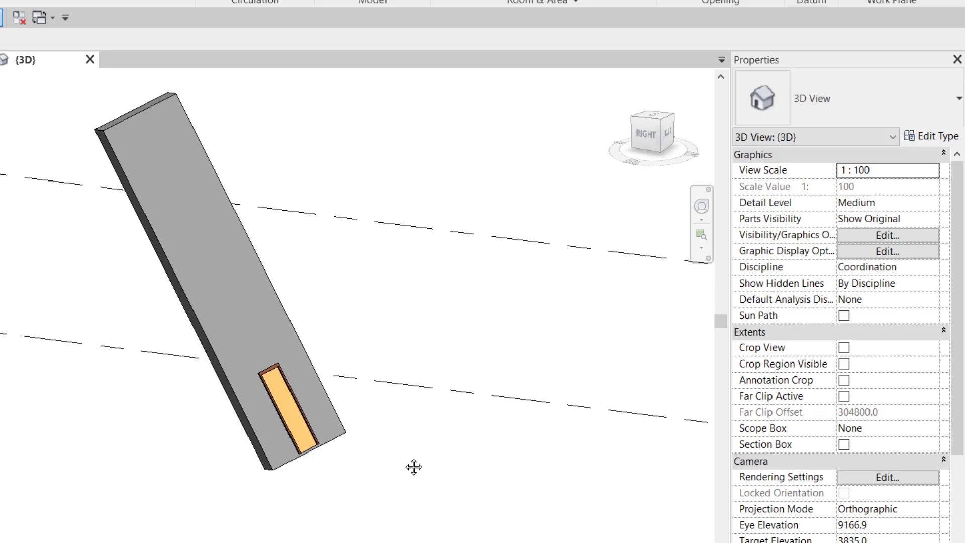
click(334, 397)
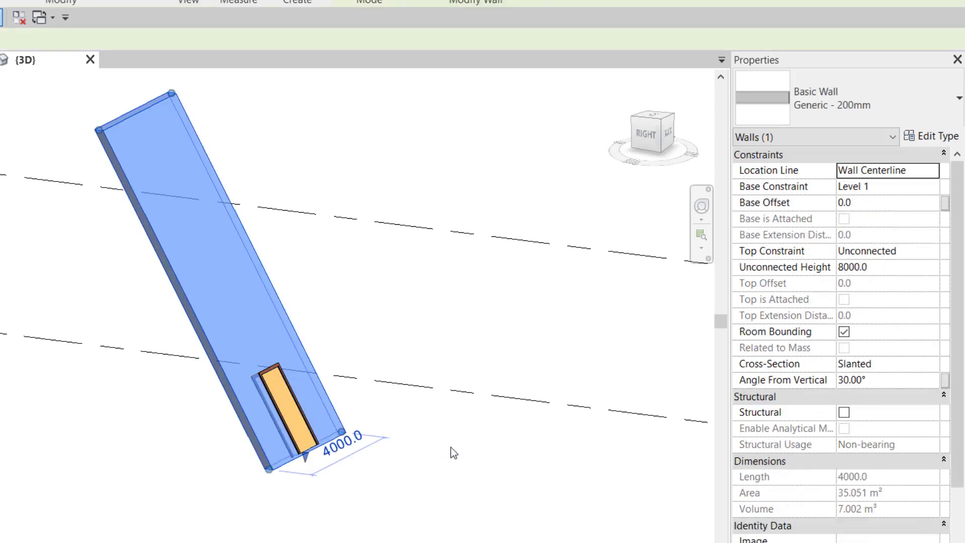
click(452, 447)
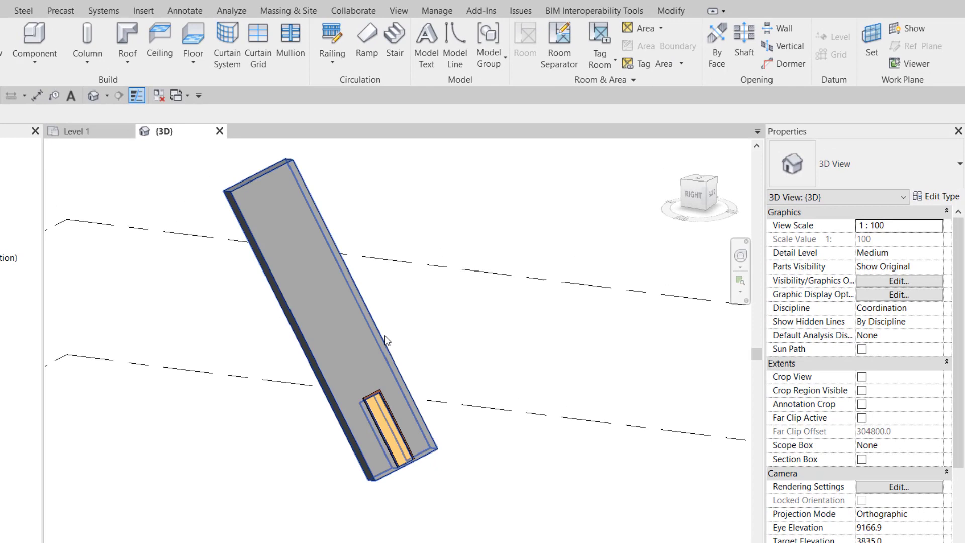
click(386, 340)
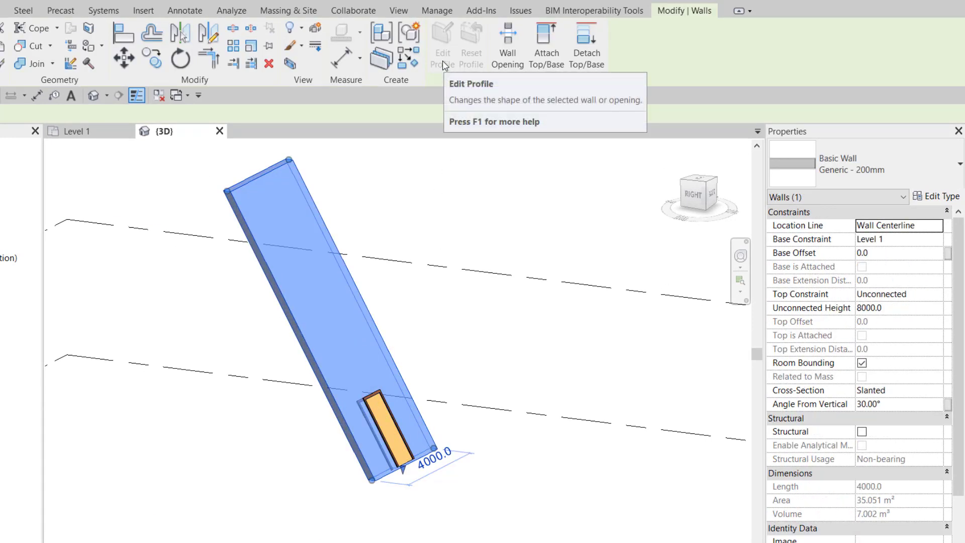
mouse_move(442, 58)
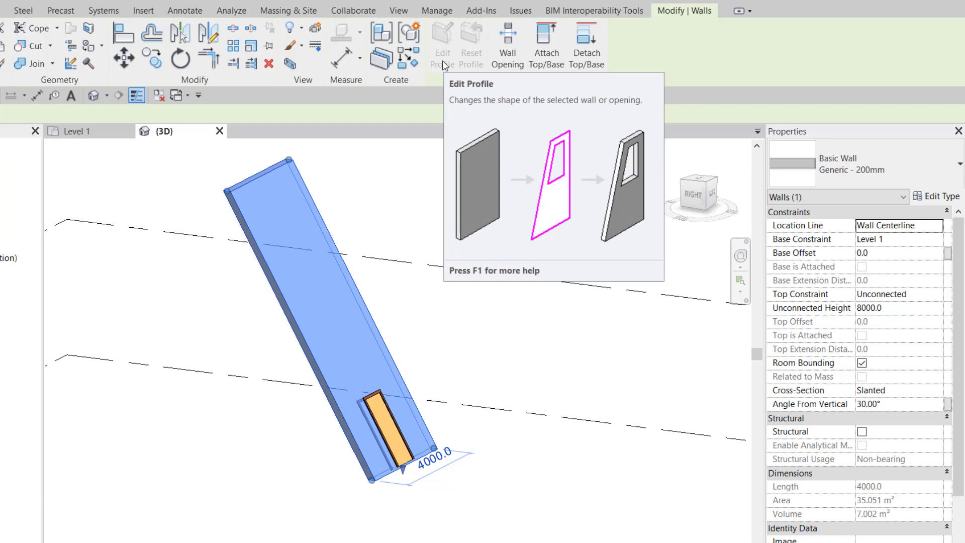
click(424, 198)
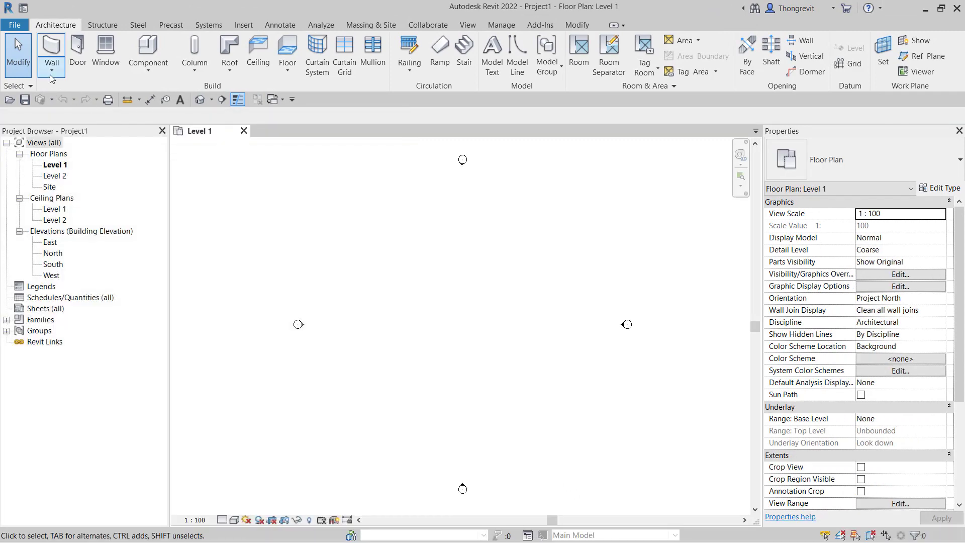
Step: Draw a 5000 mm Generic - 200mm architectural wall on Level 1 and view it in 3D
click(51, 73)
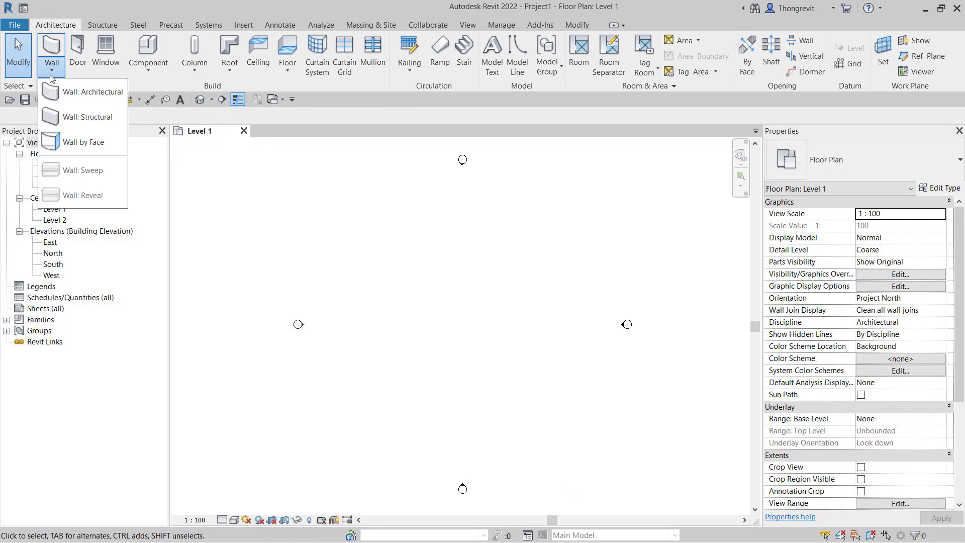
click(90, 90)
click(422, 311)
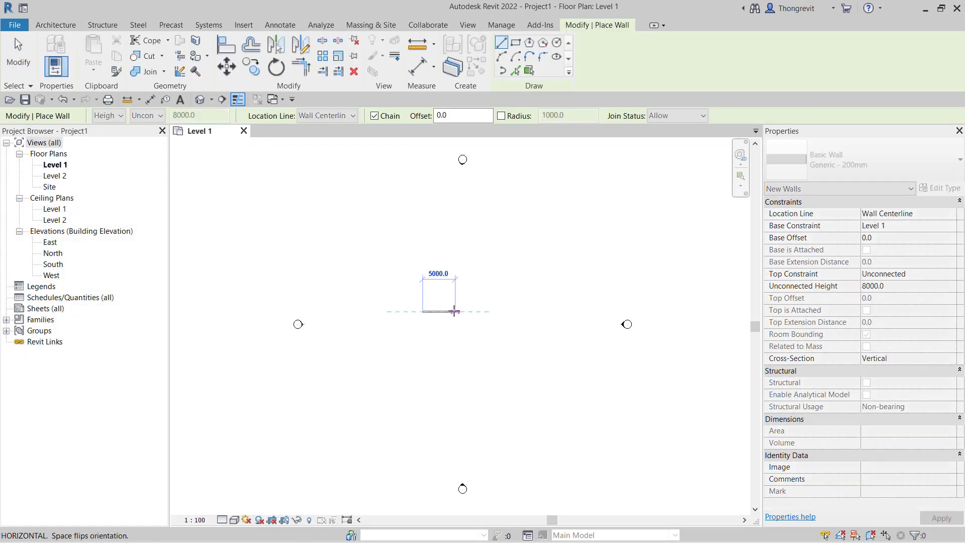
click(455, 312)
key(Escape)
key(Escape)
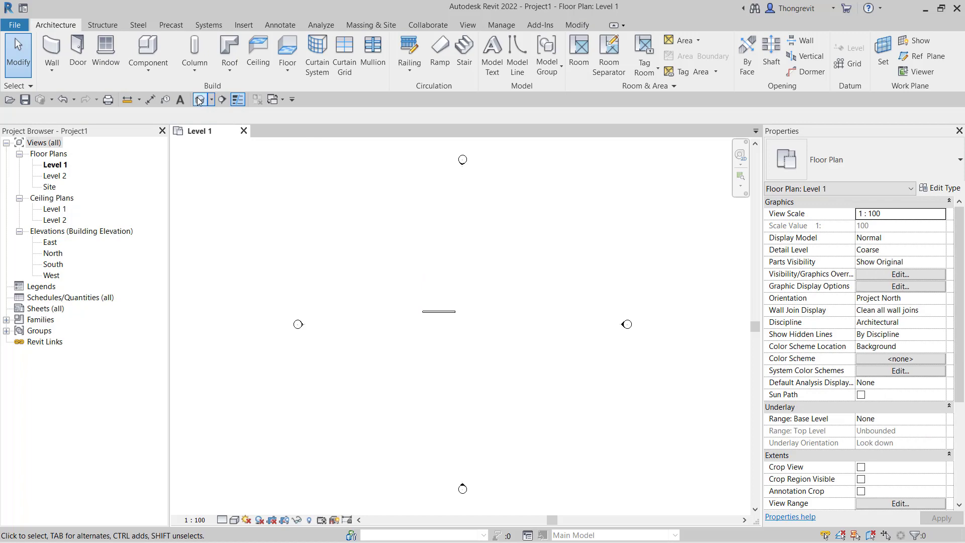
click(199, 100)
Step: Set the new wall's Cross-Section to Slanted with a 30° angle from vertical
click(387, 322)
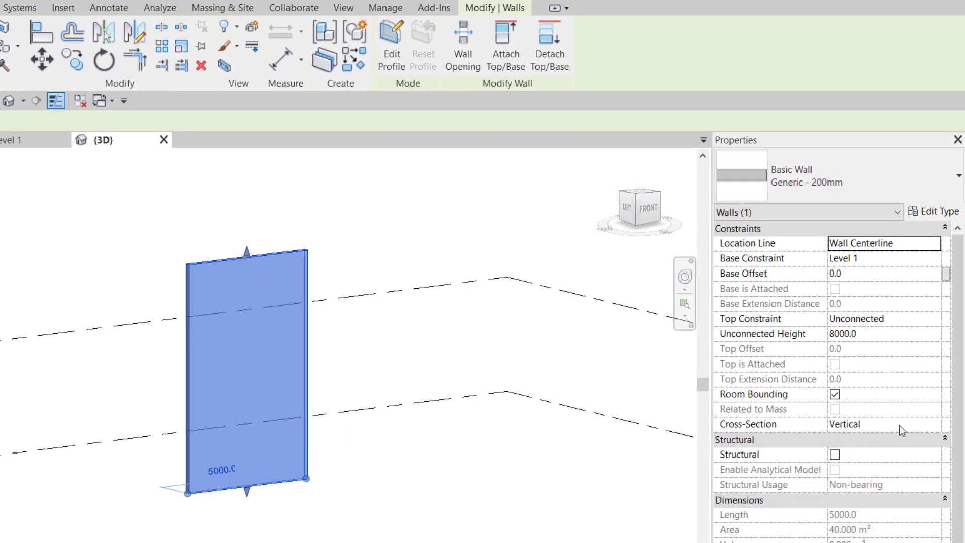
click(899, 425)
click(934, 425)
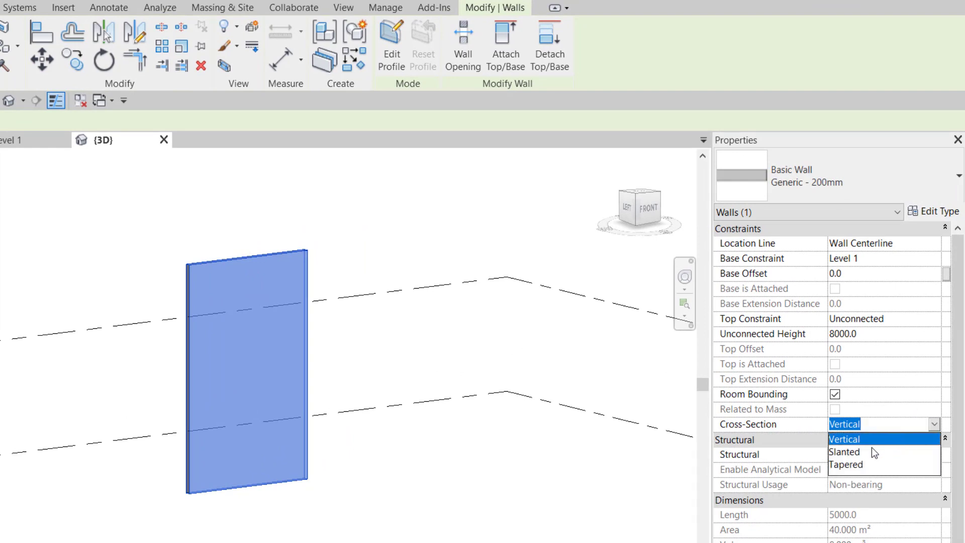
click(854, 452)
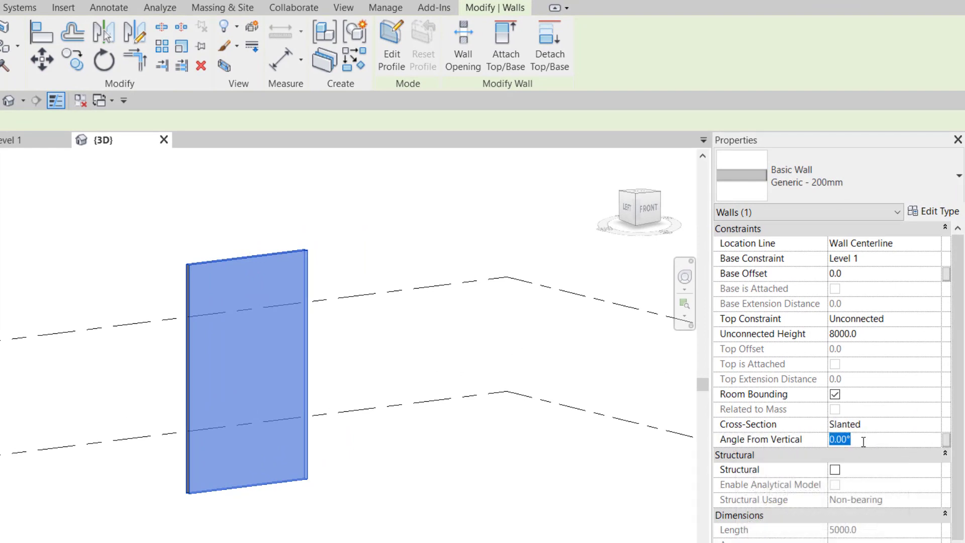
text(30)
key(Return)
mouse_move(349, 488)
shift+middle_down()
mouse_move(327, 516)
mouse_move(405, 526)
shift+middle_up()
click(443, 495)
click(384, 483)
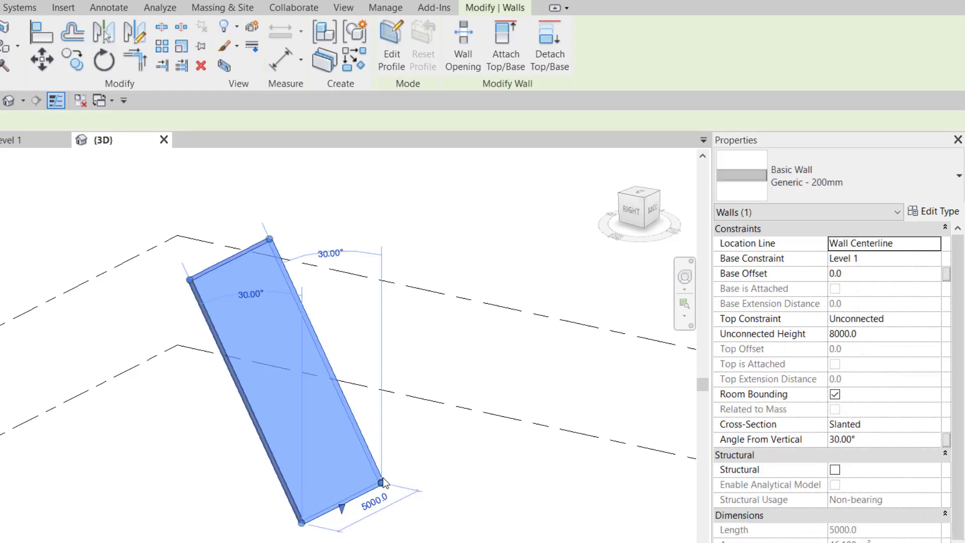
Step: In Edit Profile, sketch new outline lines and a Start-End-Radius arc along the wall top
click(392, 50)
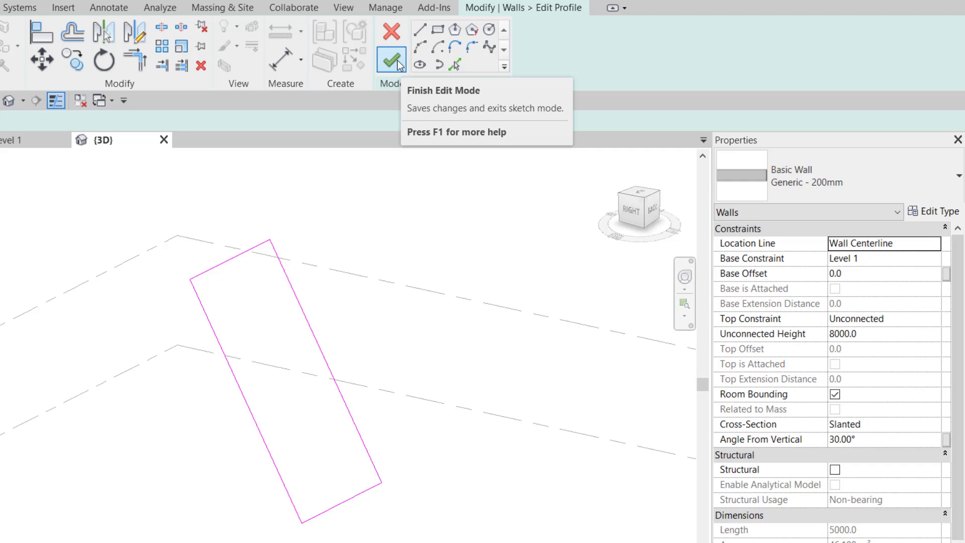
click(420, 29)
scroll(273, 397, up, 1)
scroll(229, 389, up, 1)
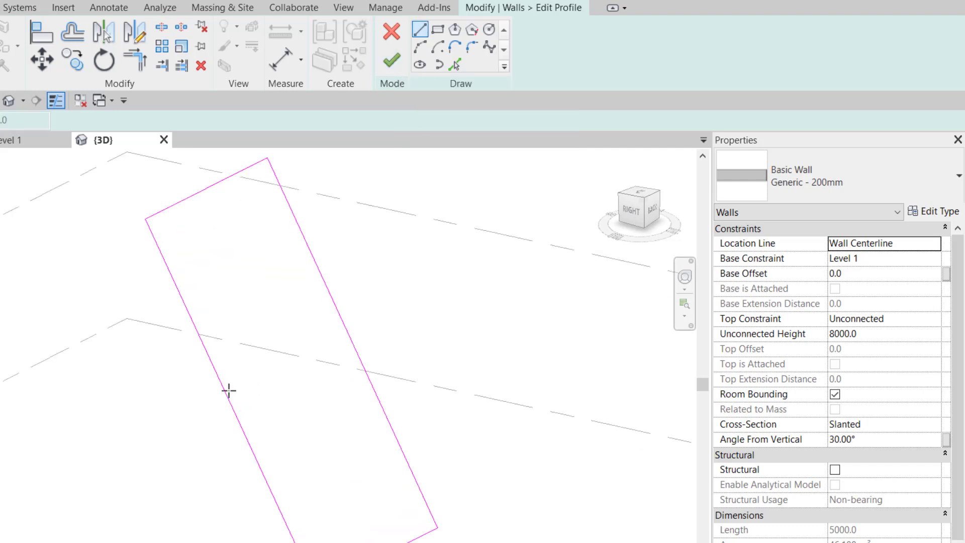
click(226, 390)
click(256, 374)
click(357, 185)
click(419, 46)
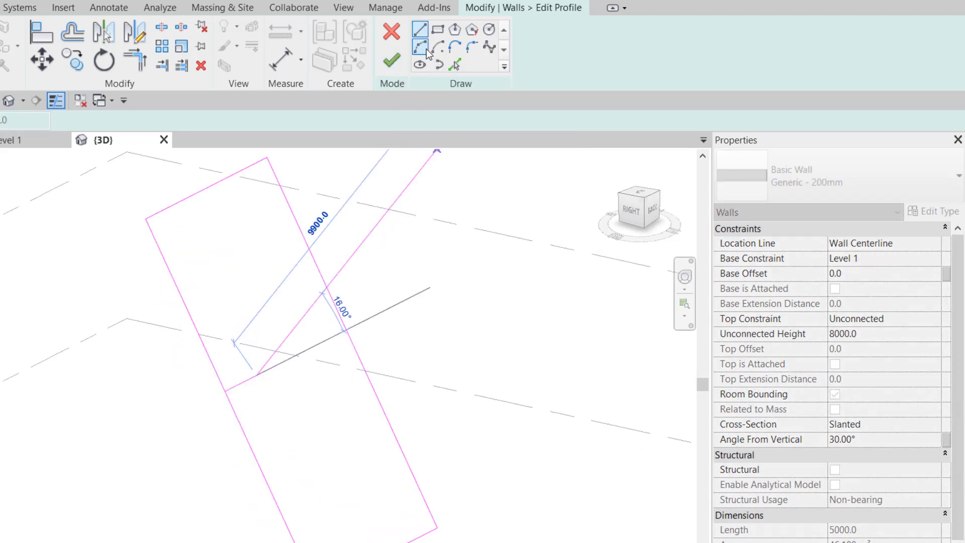
click(324, 340)
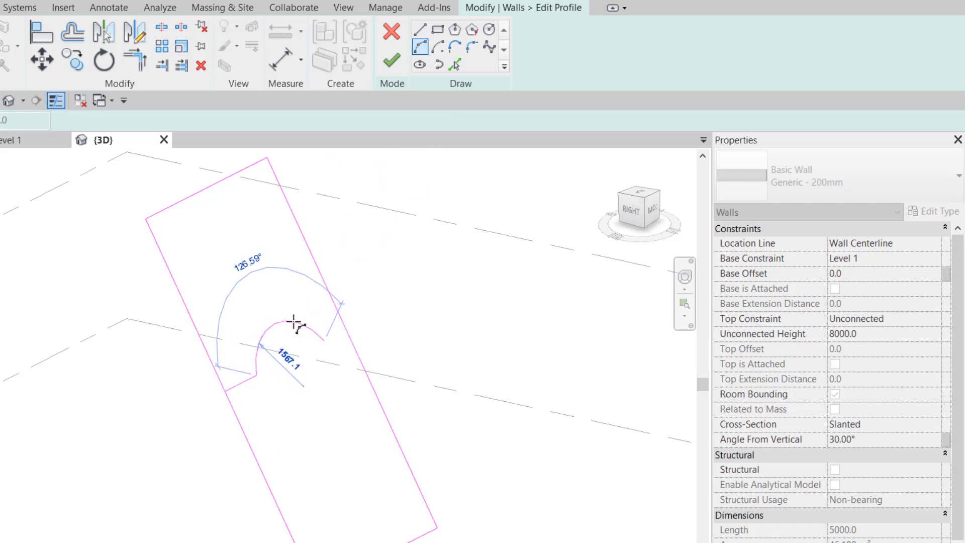
click(295, 323)
click(419, 29)
click(346, 330)
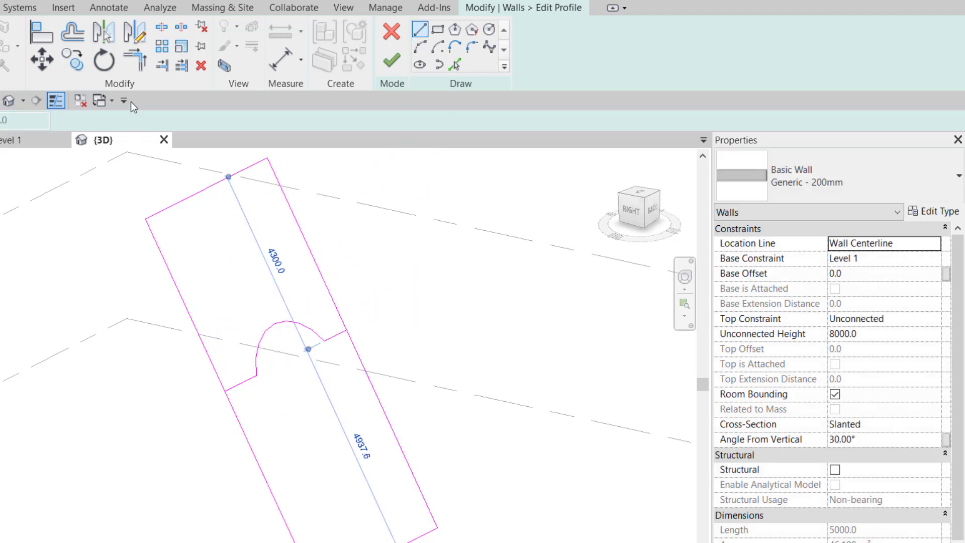
Step: Trim/Extend the outline edges to corners and delete the old top edge line
click(141, 65)
click(233, 403)
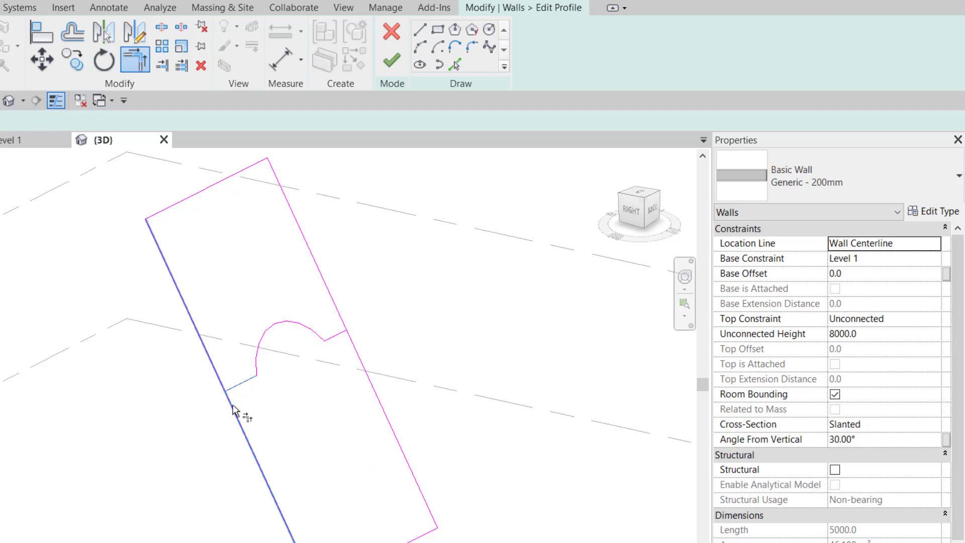
click(244, 383)
click(333, 337)
click(359, 360)
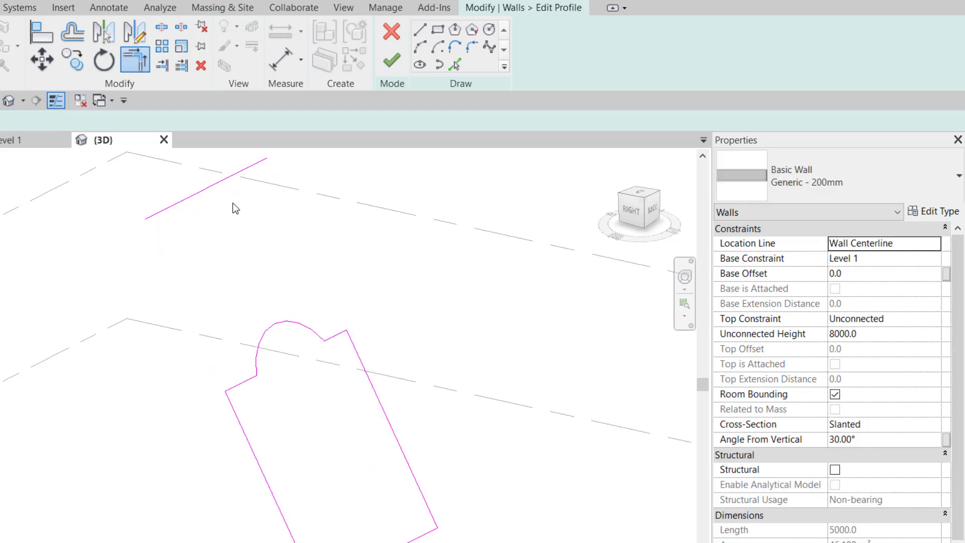
key(Escape)
click(218, 185)
key(Delete)
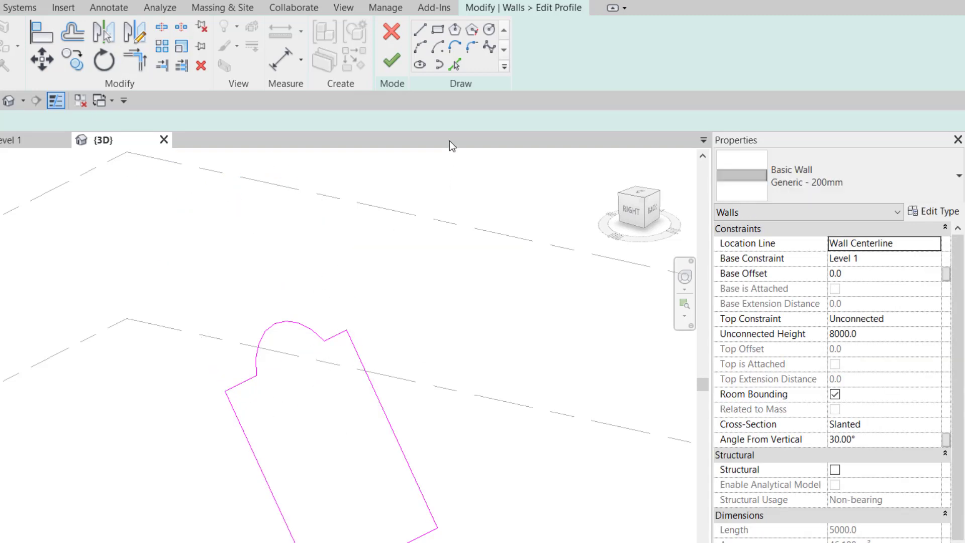
Step: Sketch a 736.3 radius circular opening in the wall and finish the profile edit
click(487, 30)
click(320, 425)
click(343, 440)
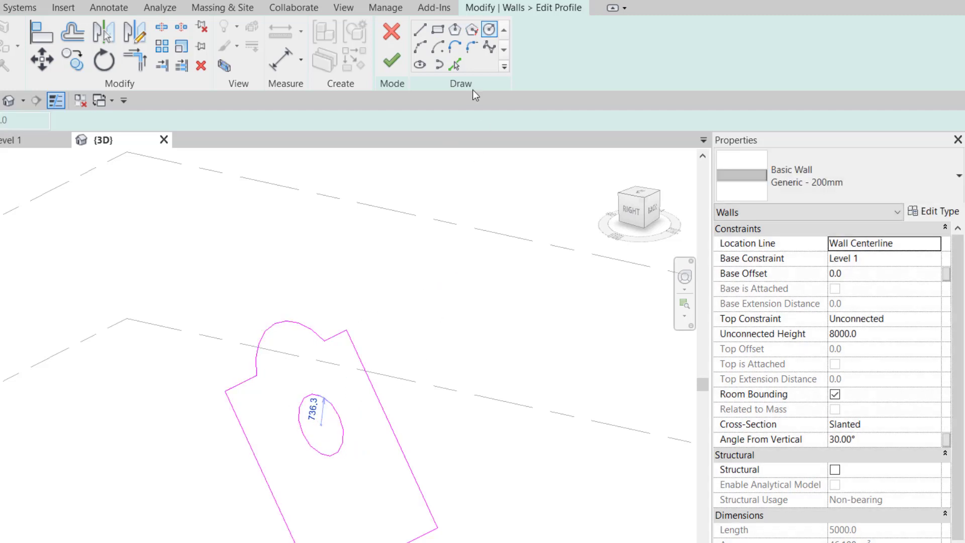
click(393, 61)
click(525, 320)
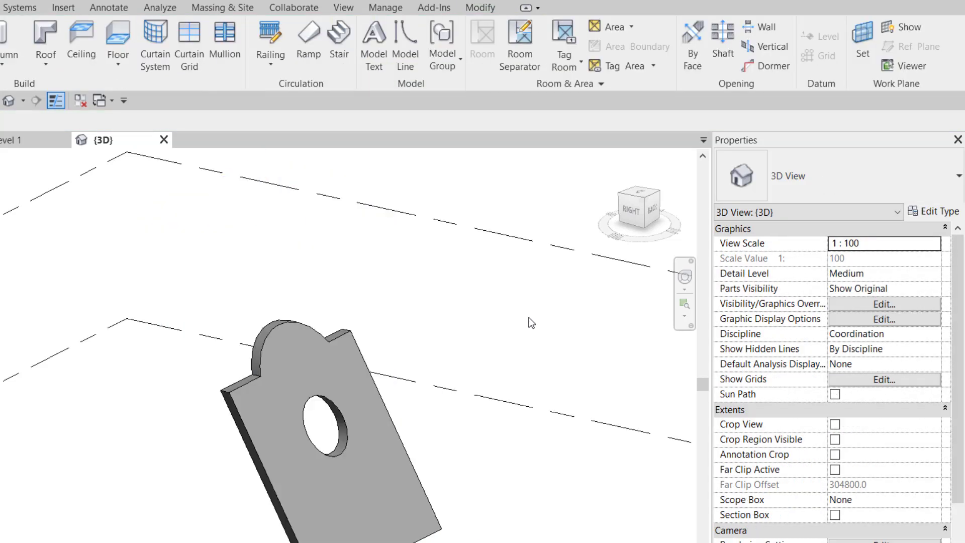
Step: Place an M_Single-Flush door near the bottom of the slanted wall
middle_drag(500, 327, 495, 325)
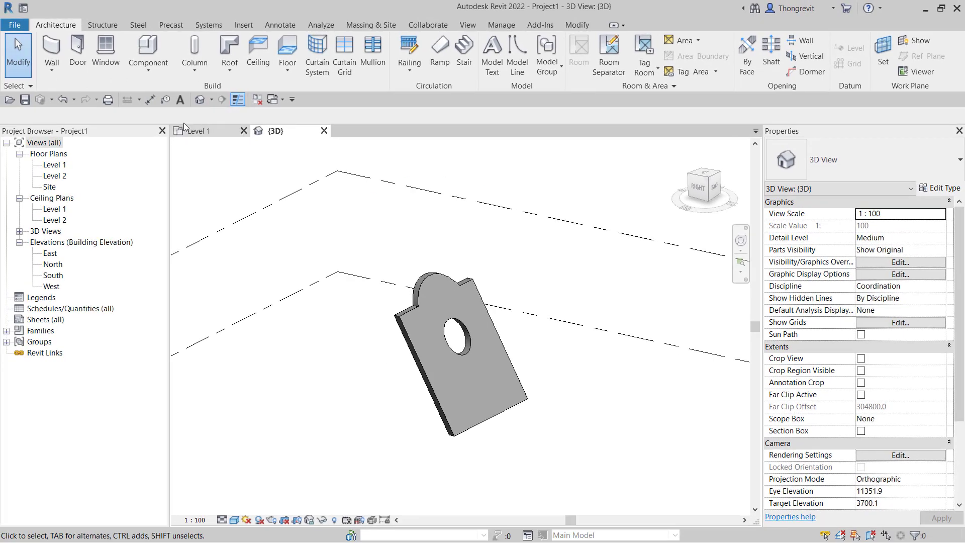
click(80, 59)
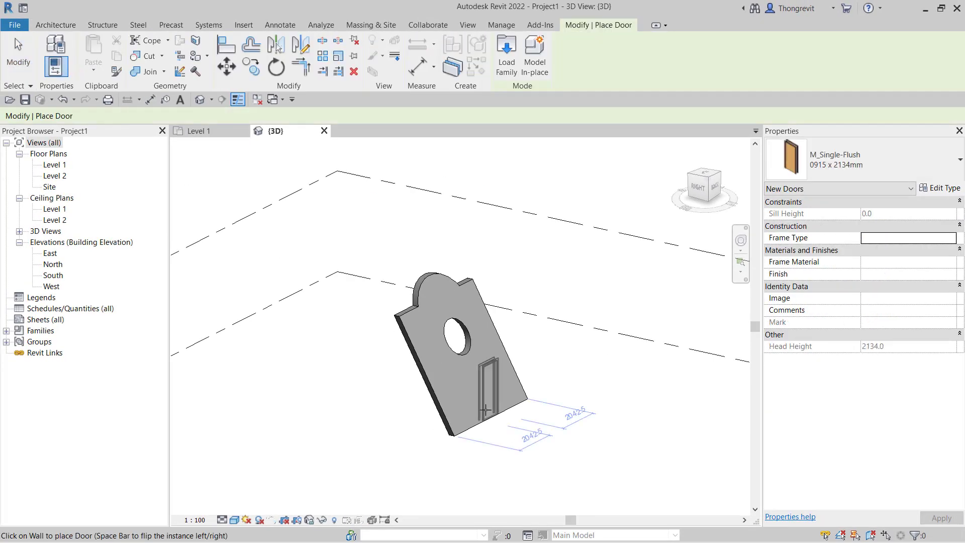
click(485, 410)
key(Escape)
key(Escape)
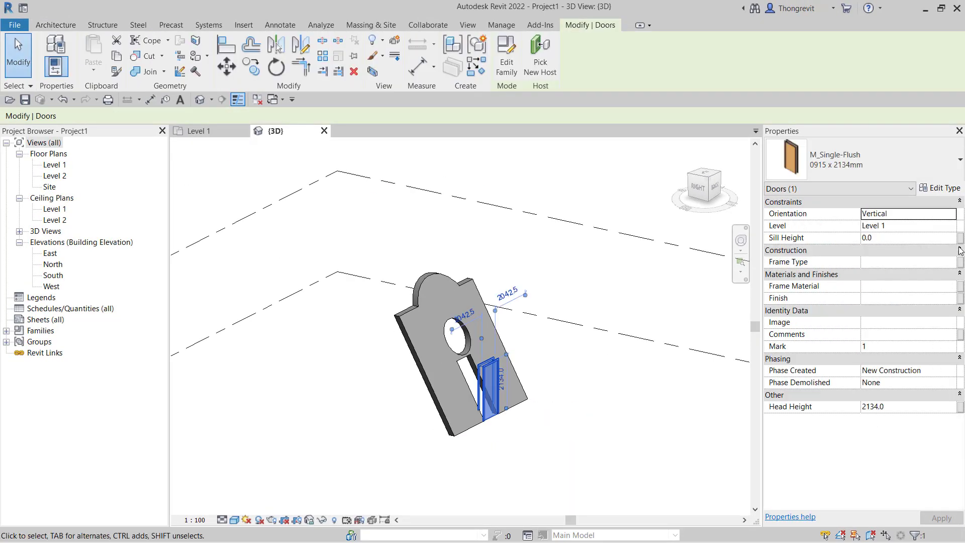
Step: Set the door's Orientation to Slanted and orbit around to inspect it
click(954, 217)
click(884, 236)
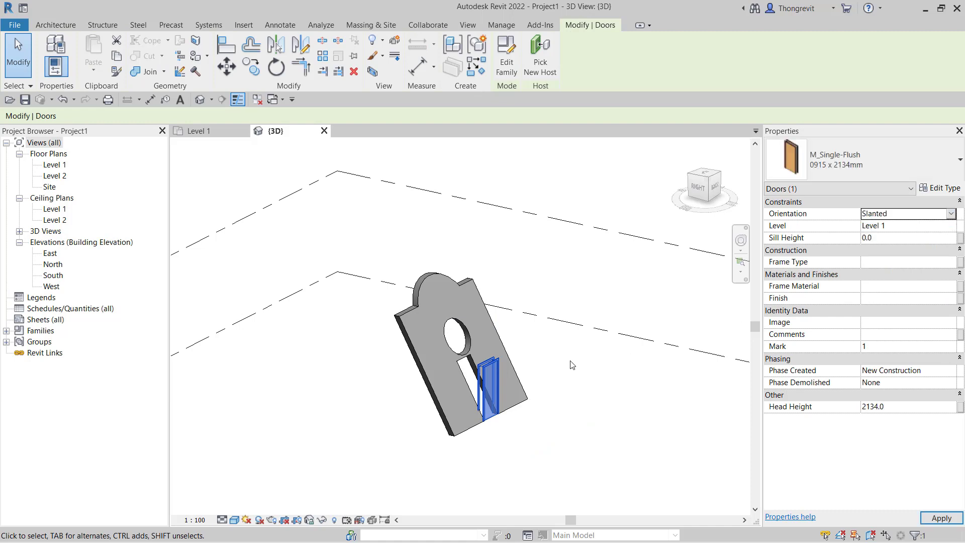
click(595, 416)
shift+middle_drag(595, 416, 579, 412)
shift+middle_drag(578, 417, 574, 410)
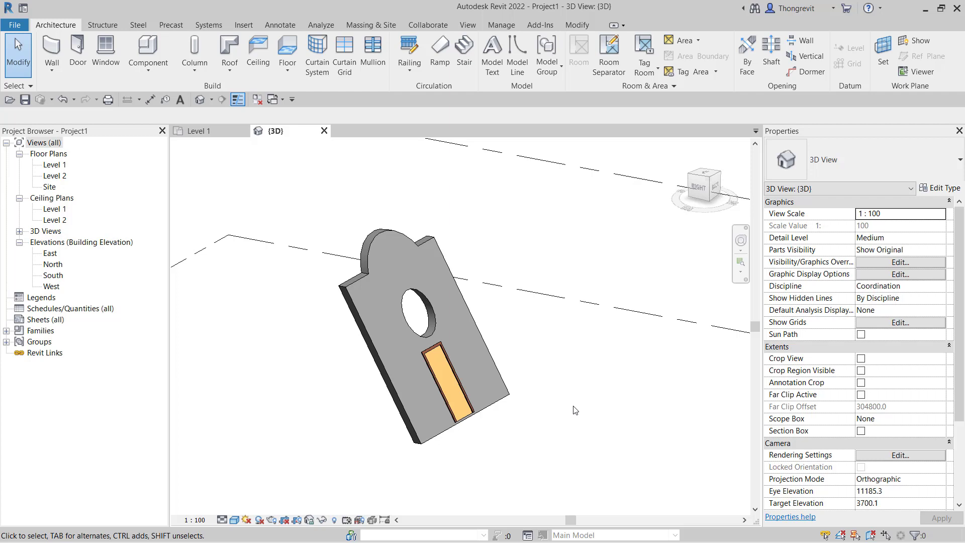
click(466, 403)
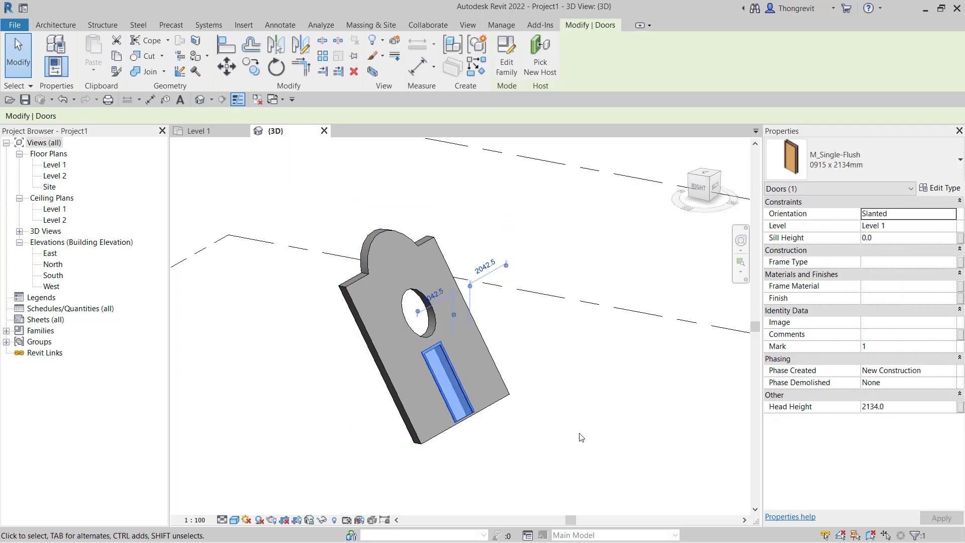
click(582, 437)
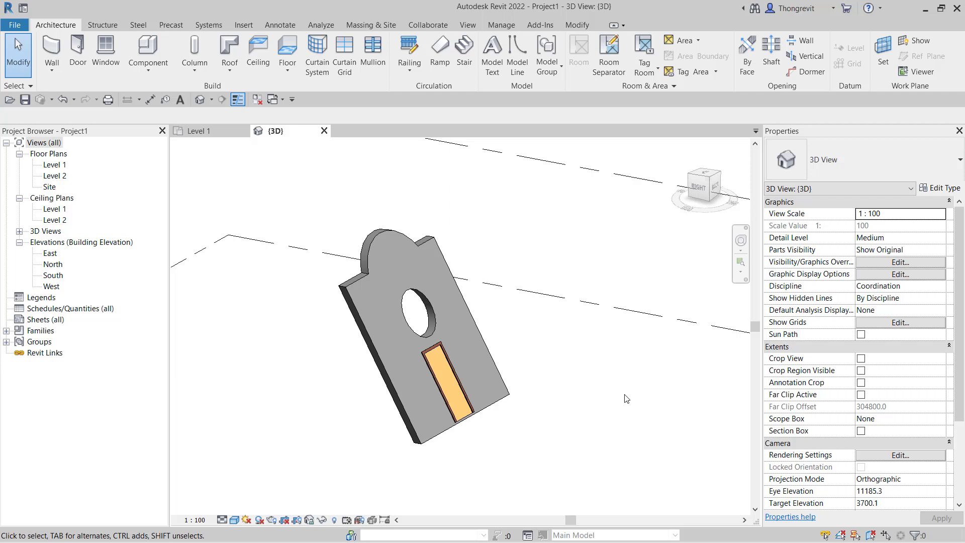
Step: Draw a 6000 mm Generic - 200mm wall in the Level 1 floor plan and select it
click(200, 131)
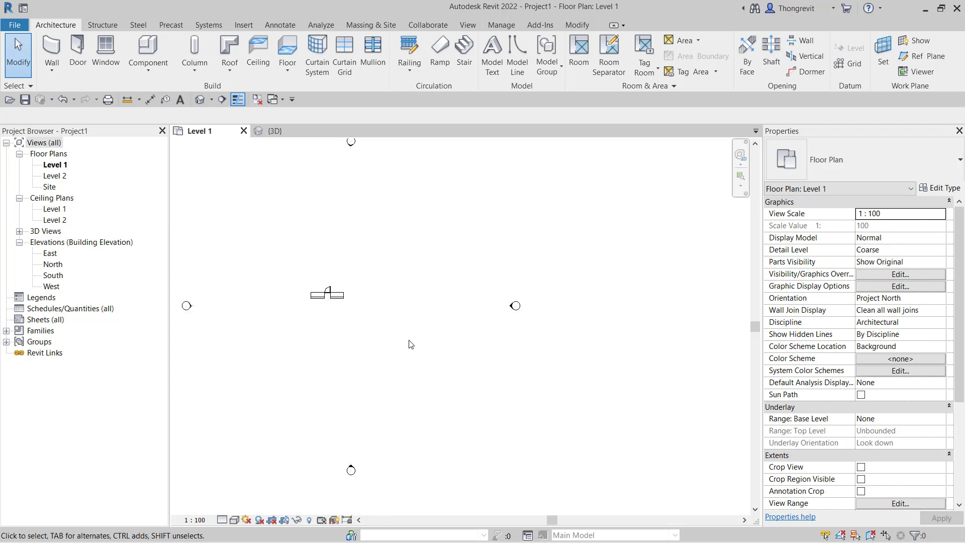
click(52, 52)
click(390, 293)
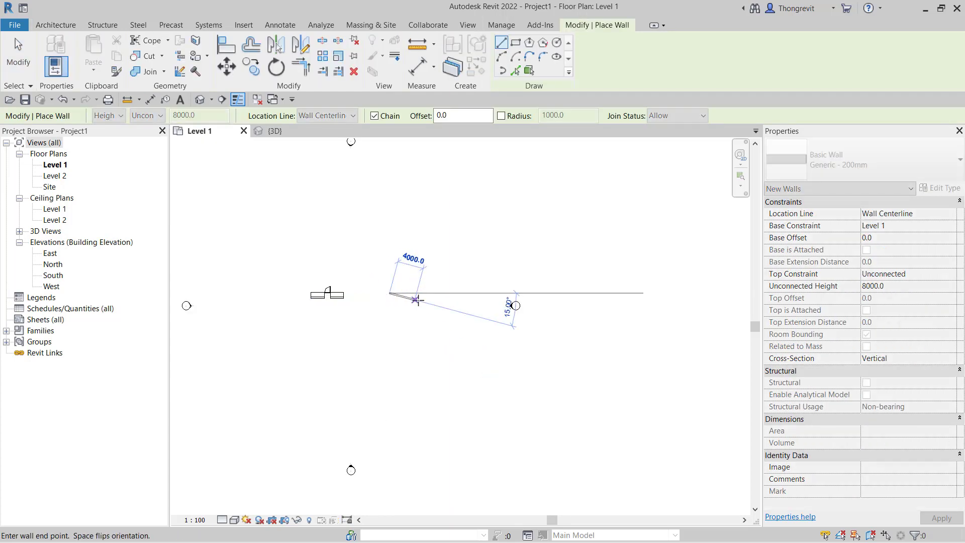
click(426, 293)
key(Escape)
key(Escape)
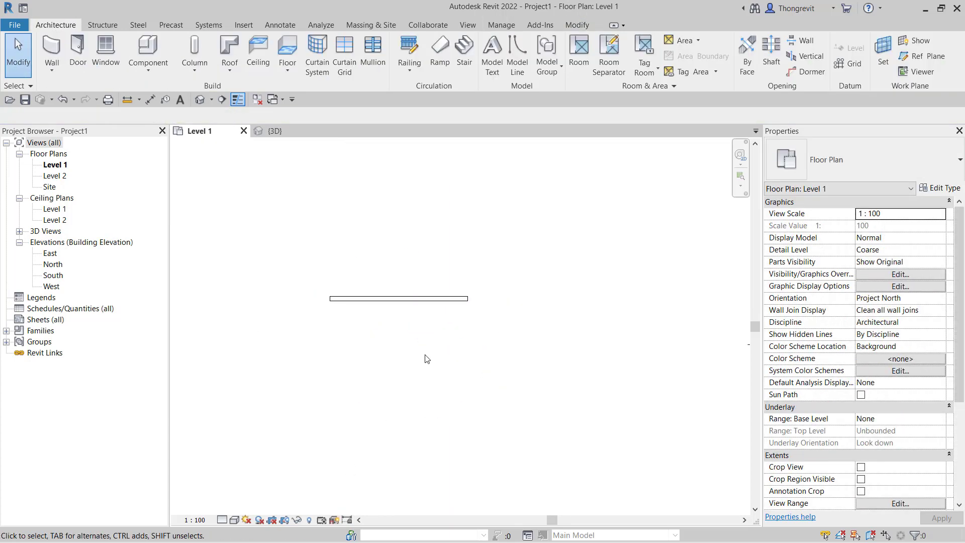
scroll(425, 371, up, 1)
scroll(423, 385, up, 2)
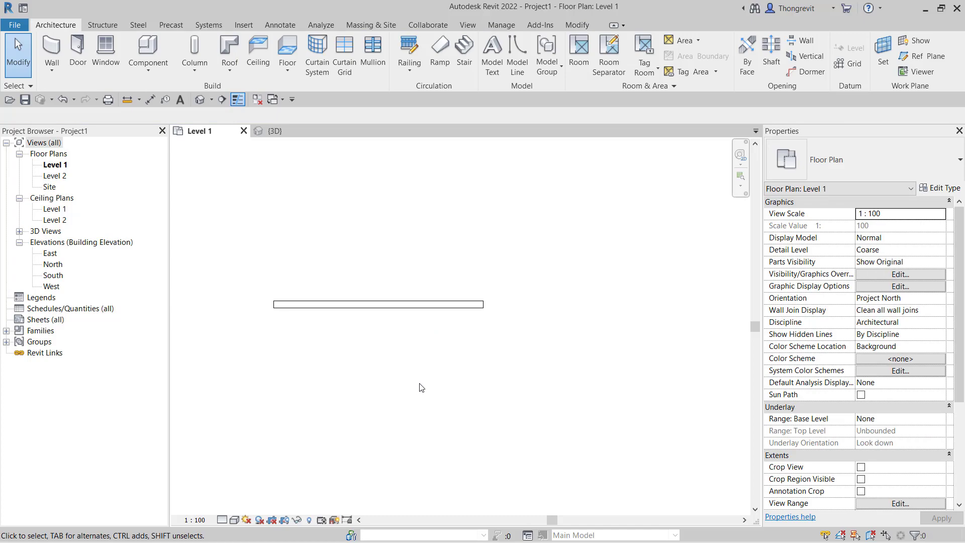
click(422, 312)
Step: In the wall type's assembly, add two new layers outside the upper and lower core boundaries
click(937, 188)
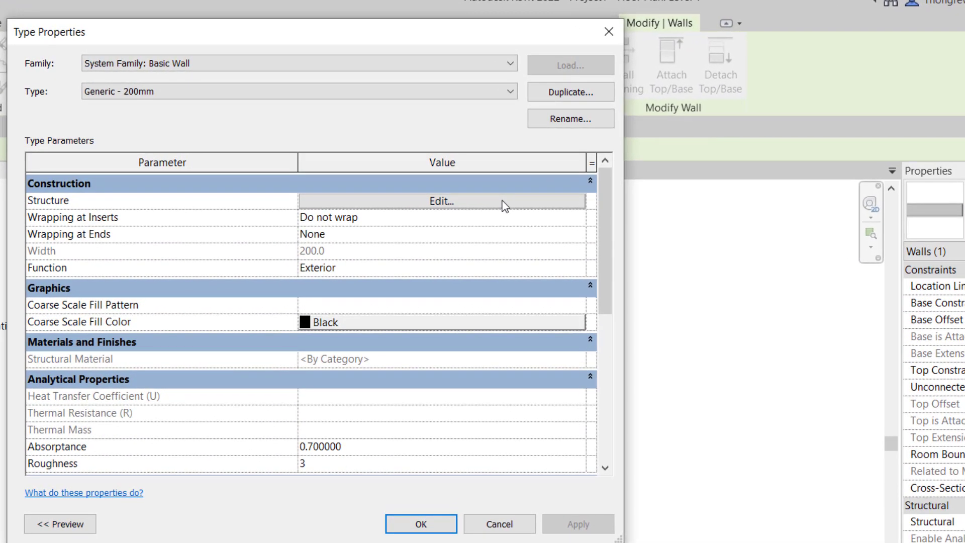
click(476, 157)
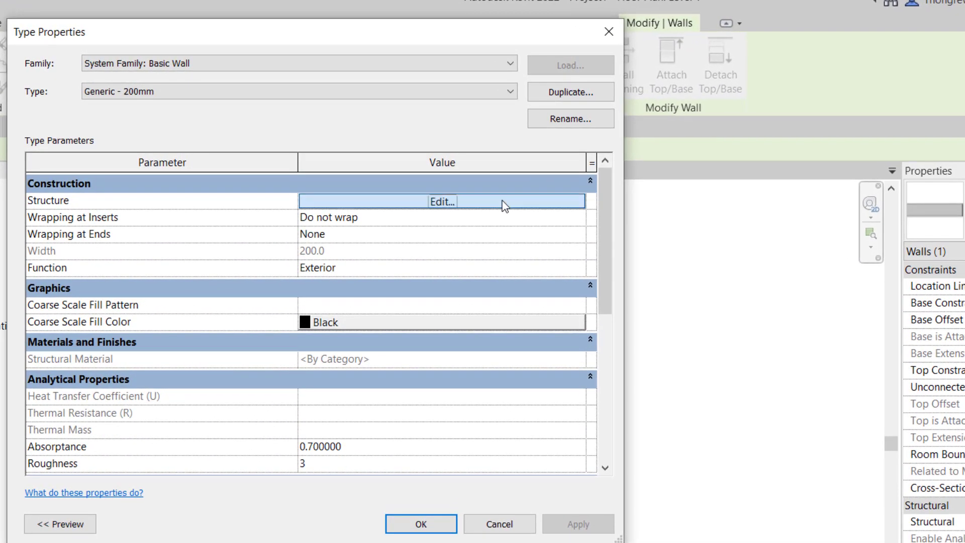
click(504, 206)
click(79, 333)
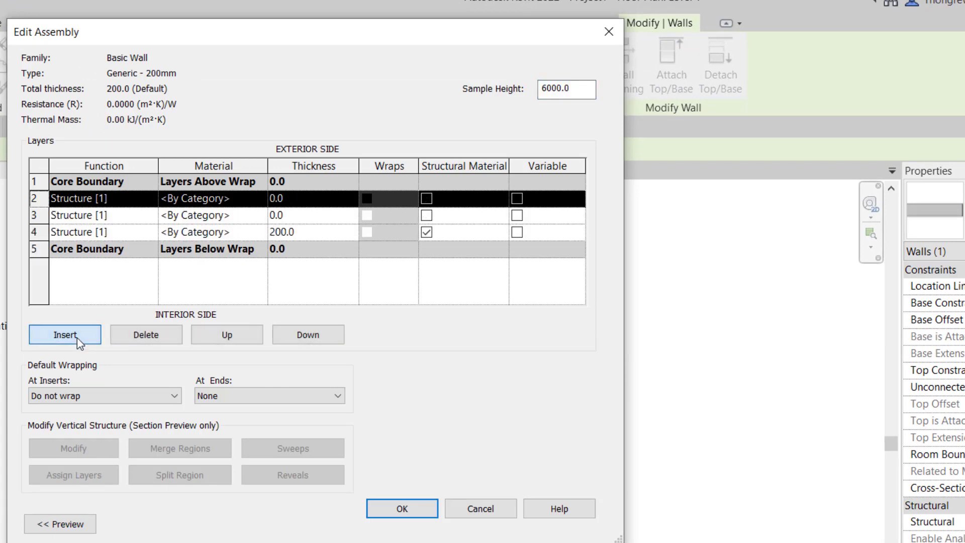
click(222, 338)
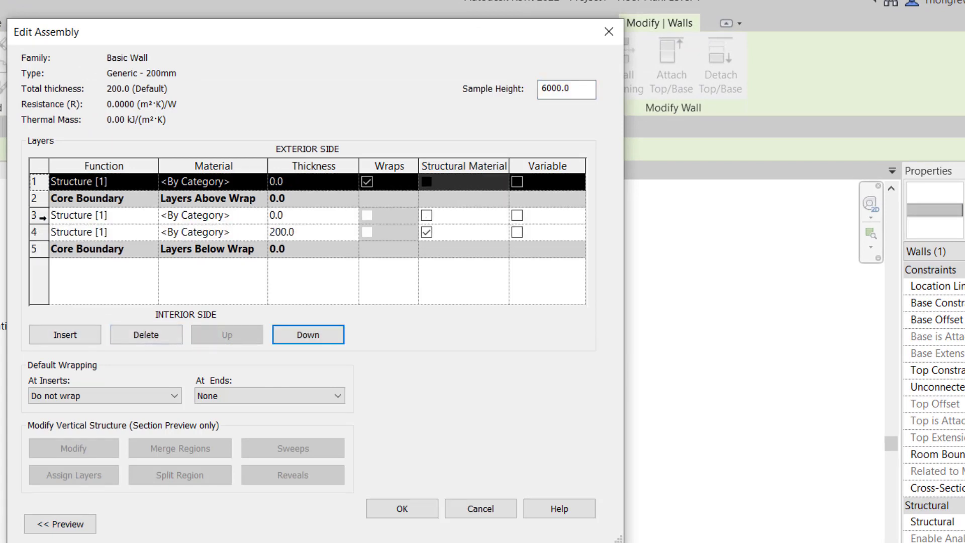
click(43, 217)
click(317, 338)
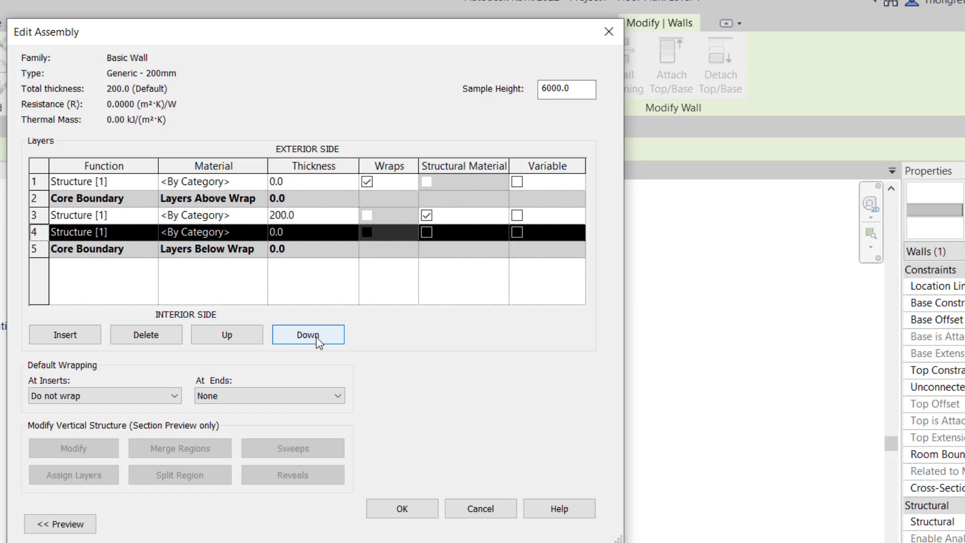
Step: Set the core layer thickness to 180 mm and both outer layers to 15 mm
click(319, 220)
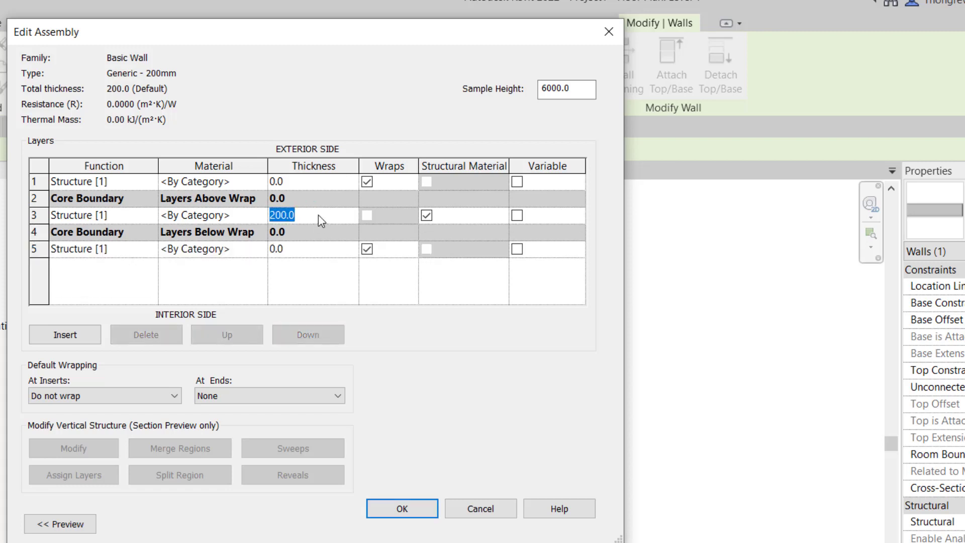
text(180)
click(321, 180)
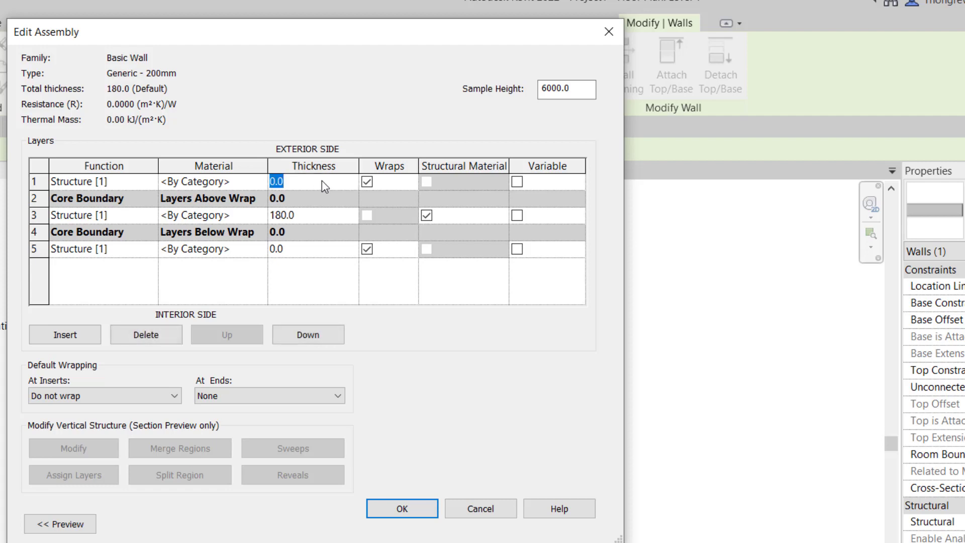
text(15)
click(320, 248)
text(1)
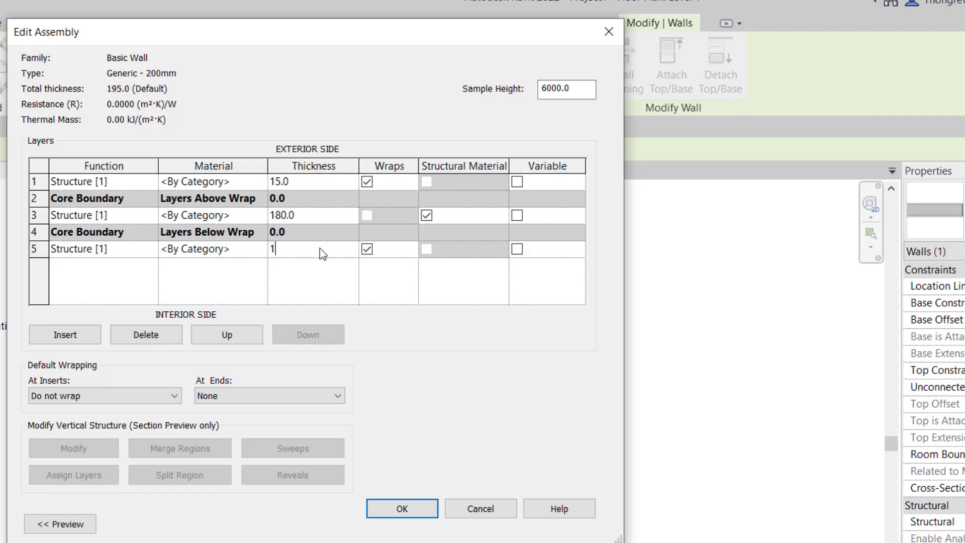
text(5)
click(264, 215)
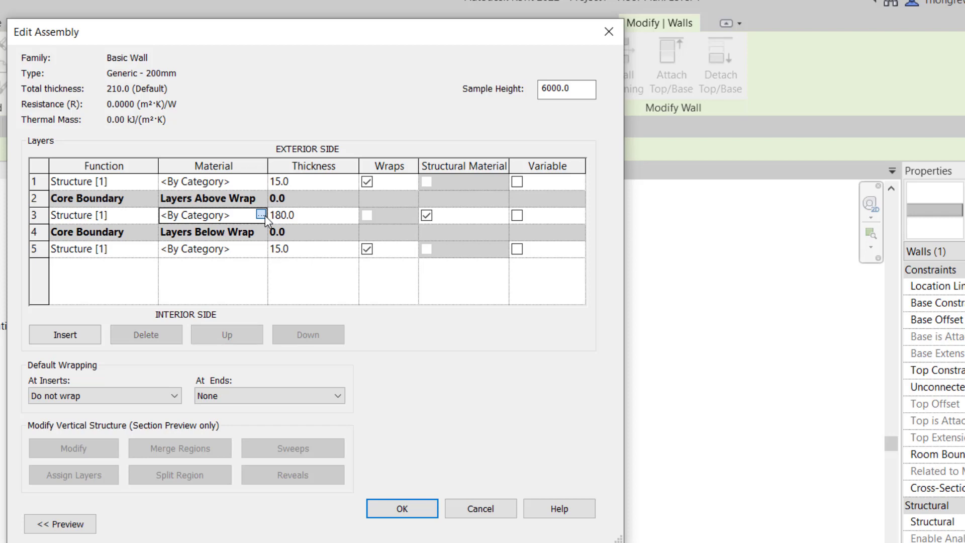
Step: Assign Brick, Common as the core layer material and confirm the assembly
click(264, 215)
text(b)
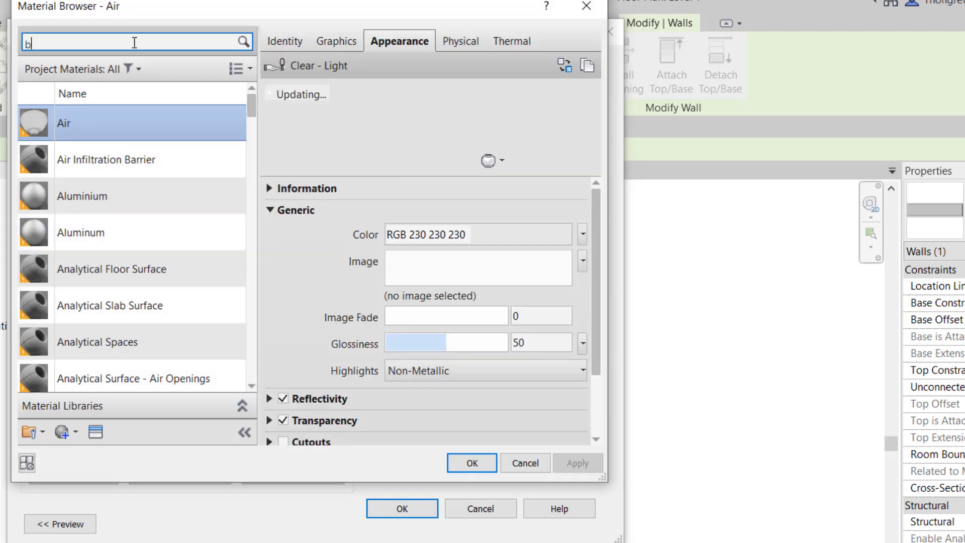
text(rick)
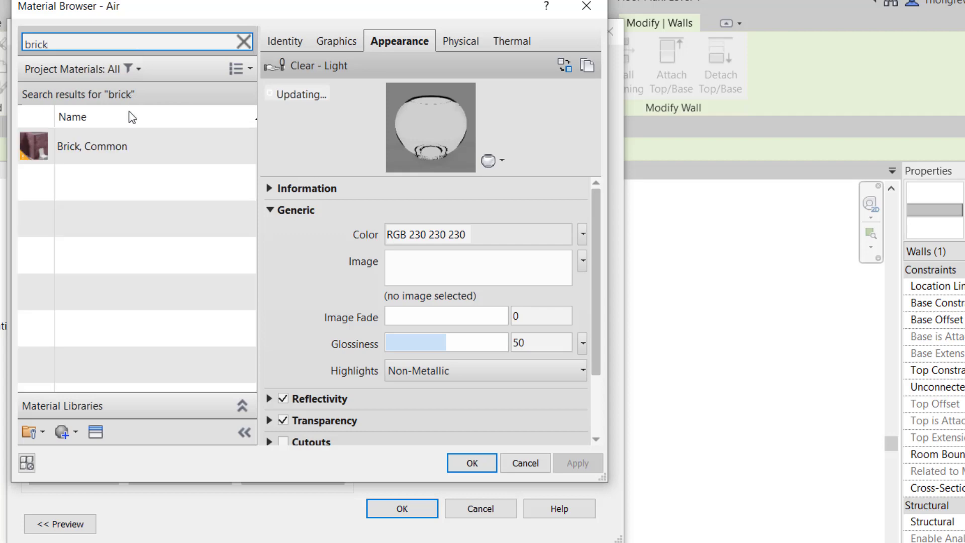
click(131, 145)
click(466, 463)
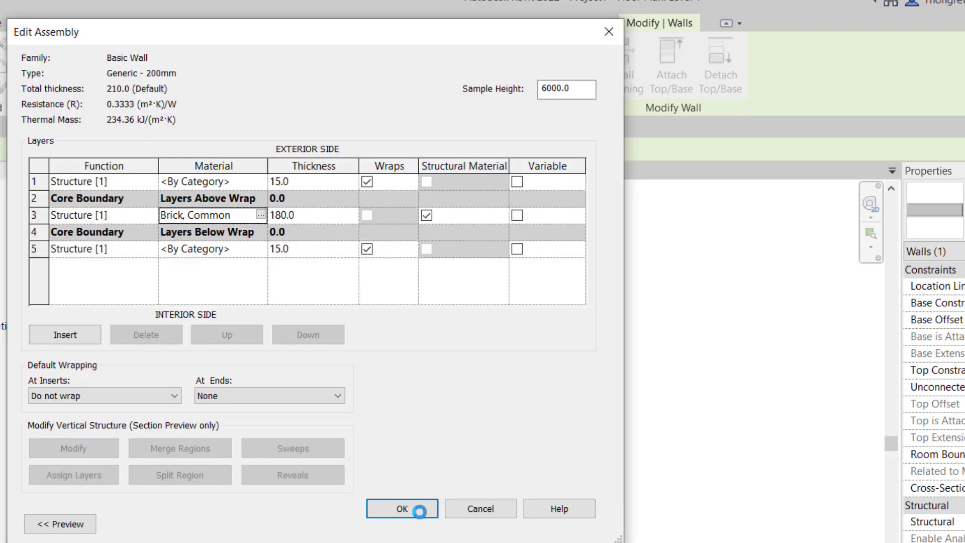
click(449, 509)
Step: Confirm the wall type changes and set the Level 1 plan's detail level to Medium
click(423, 519)
scroll(282, 477, up, 3)
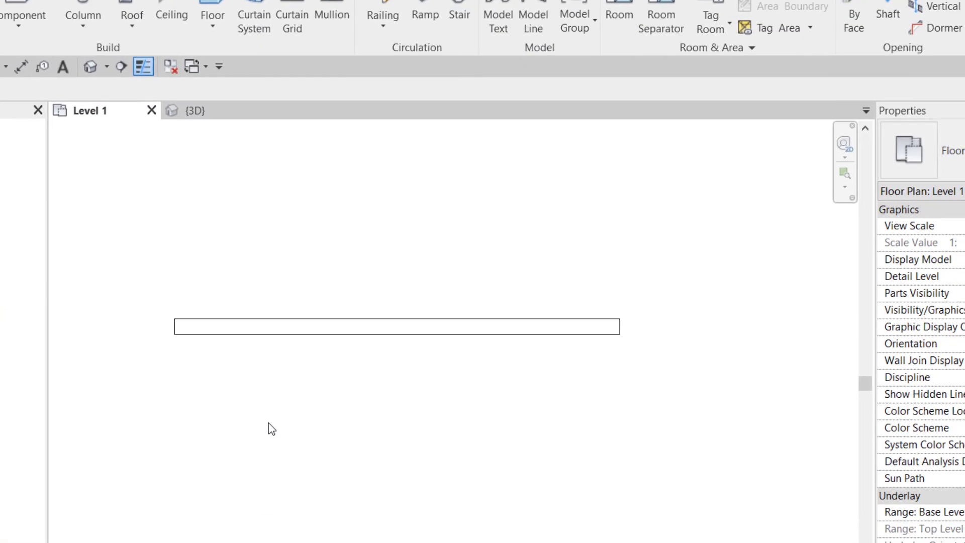
click(68, 526)
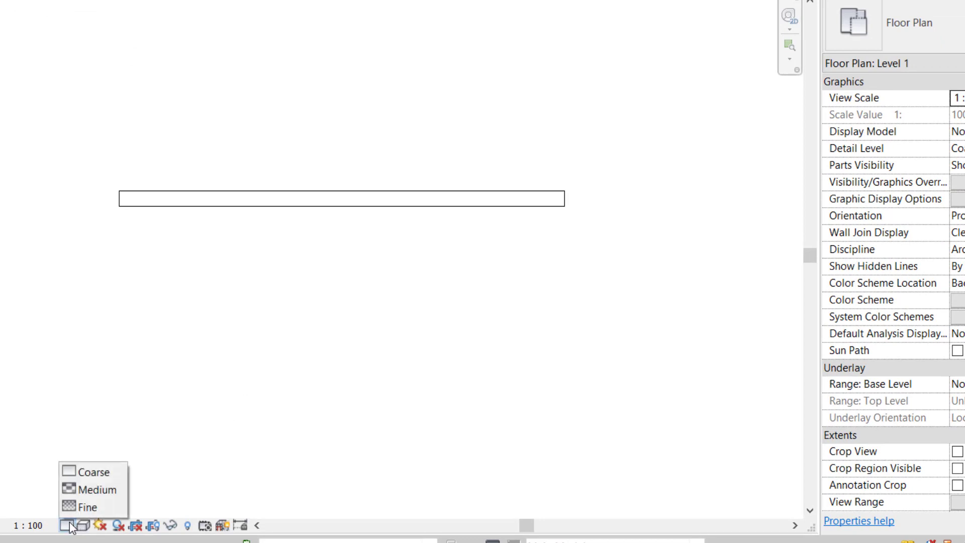
click(76, 489)
scroll(179, 286, up, 1)
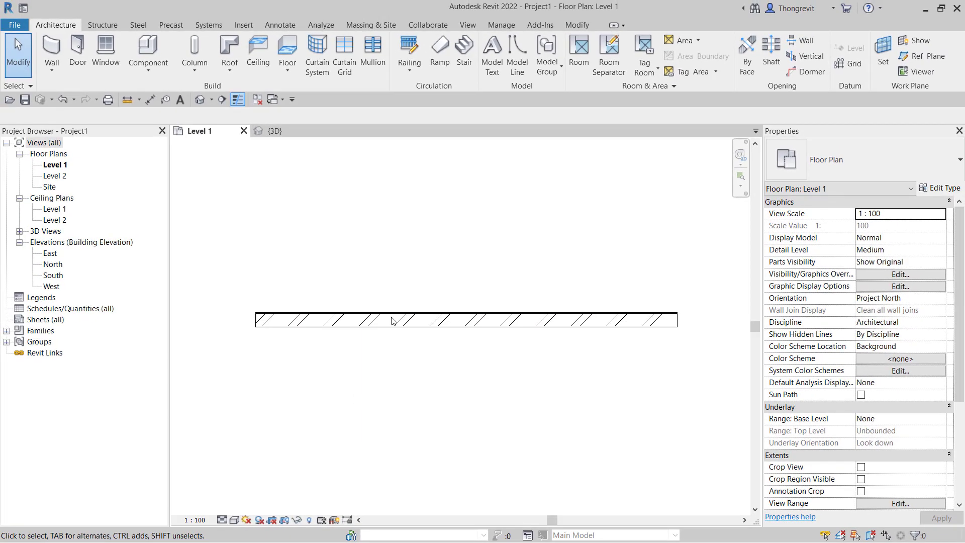
Step: Draw a building section across the wall and close all inactive views
click(468, 24)
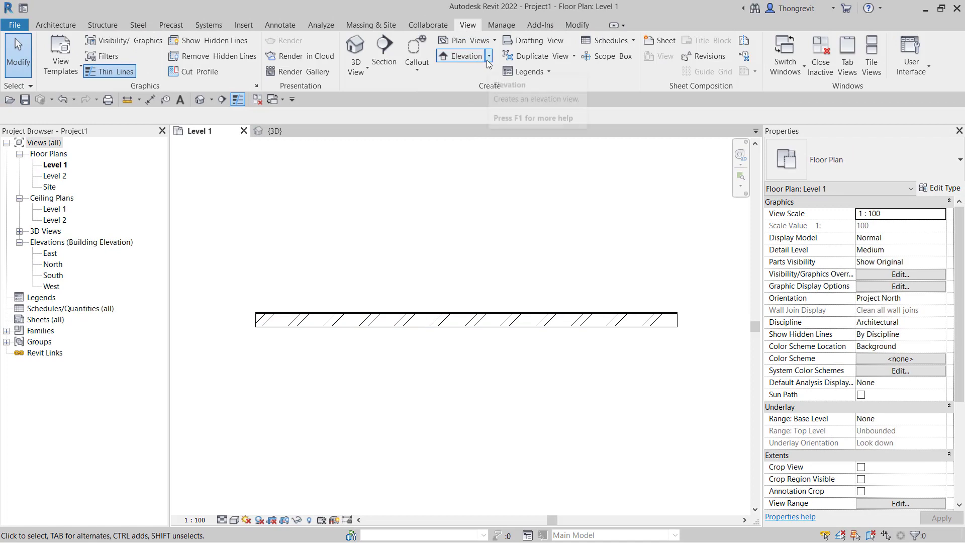
click(384, 56)
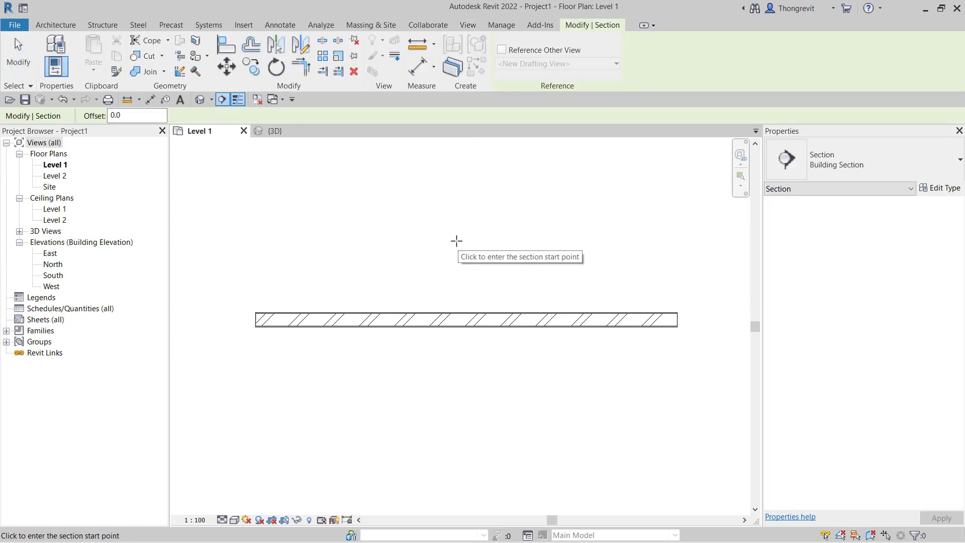
click(444, 232)
click(446, 442)
key(Escape)
key(Escape)
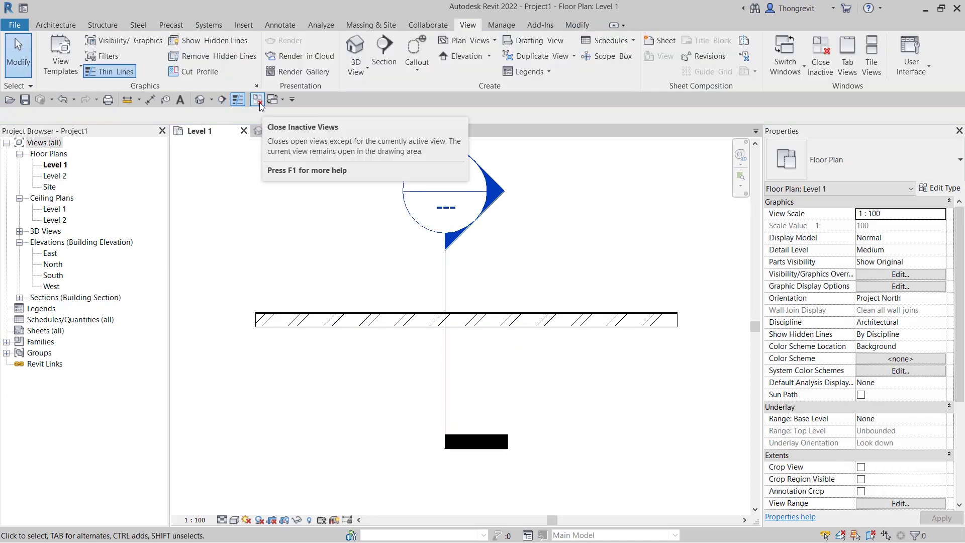
click(258, 100)
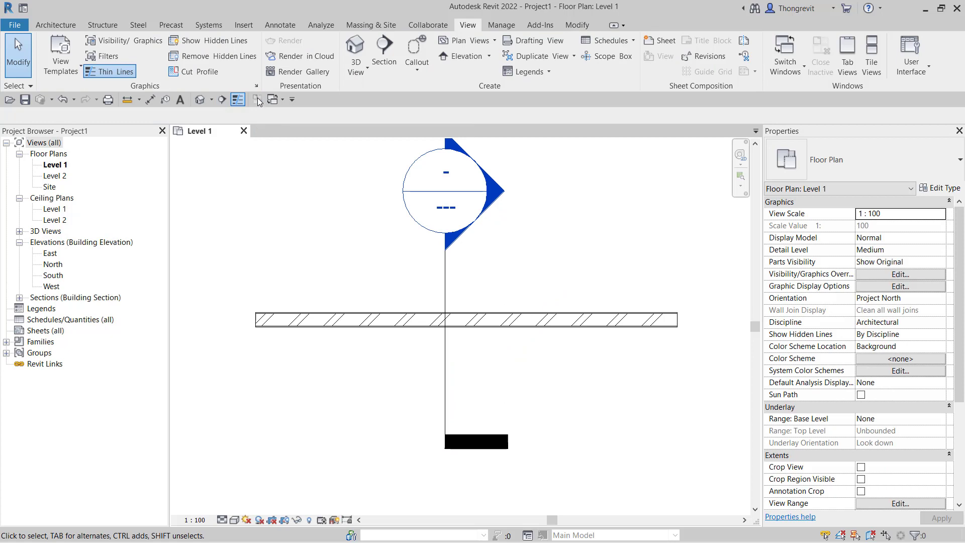
Step: Open Section 1, limit the wall's top to Level 2, and show the section at Medium detail
double_click(440, 211)
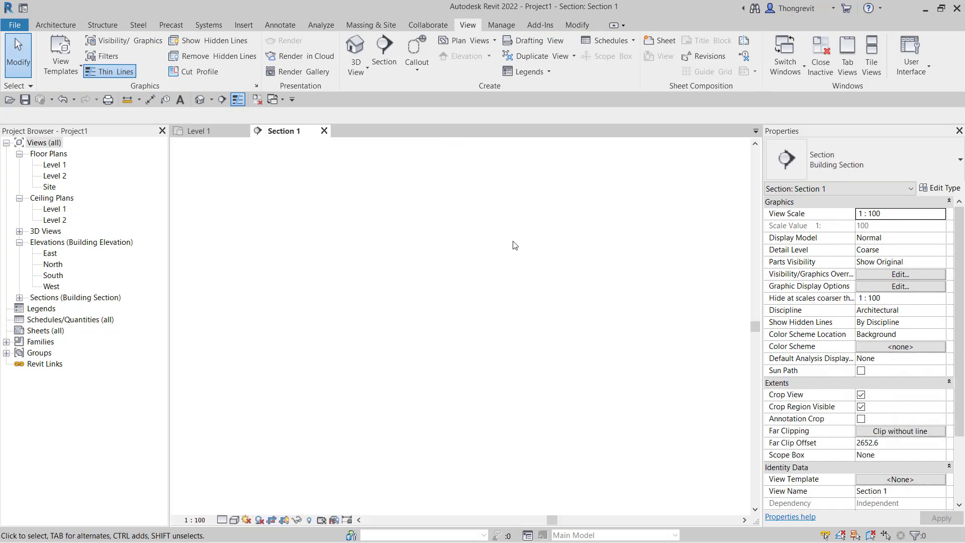
click(446, 257)
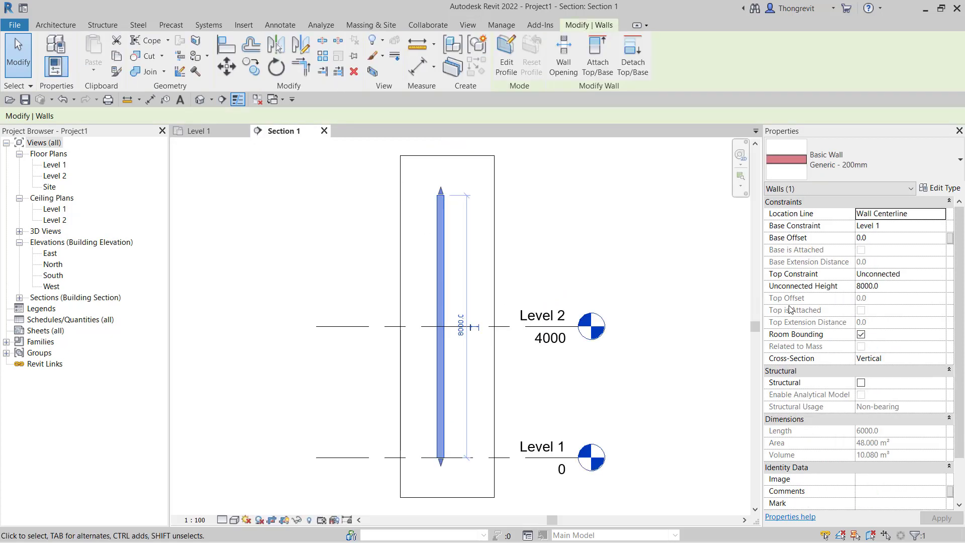
click(939, 274)
click(914, 306)
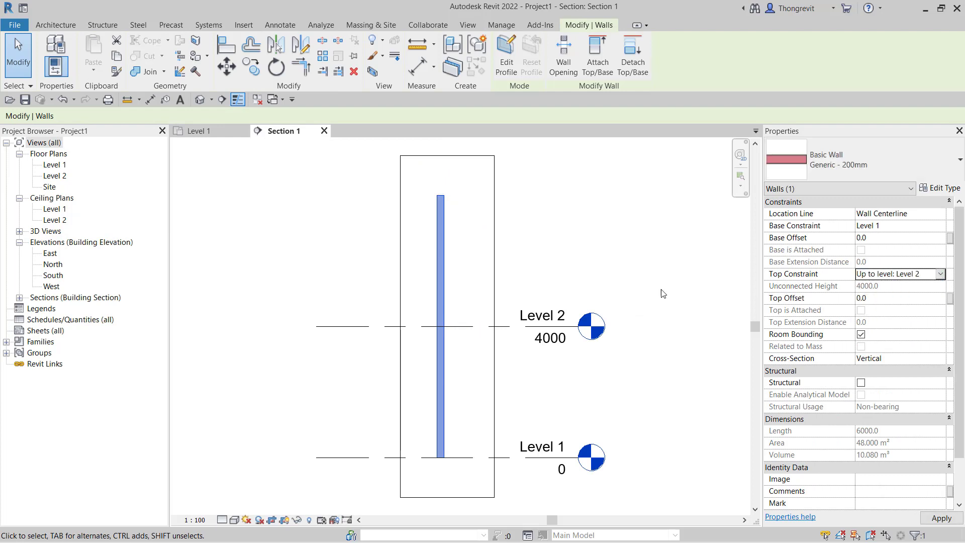
scroll(286, 509, up, 2)
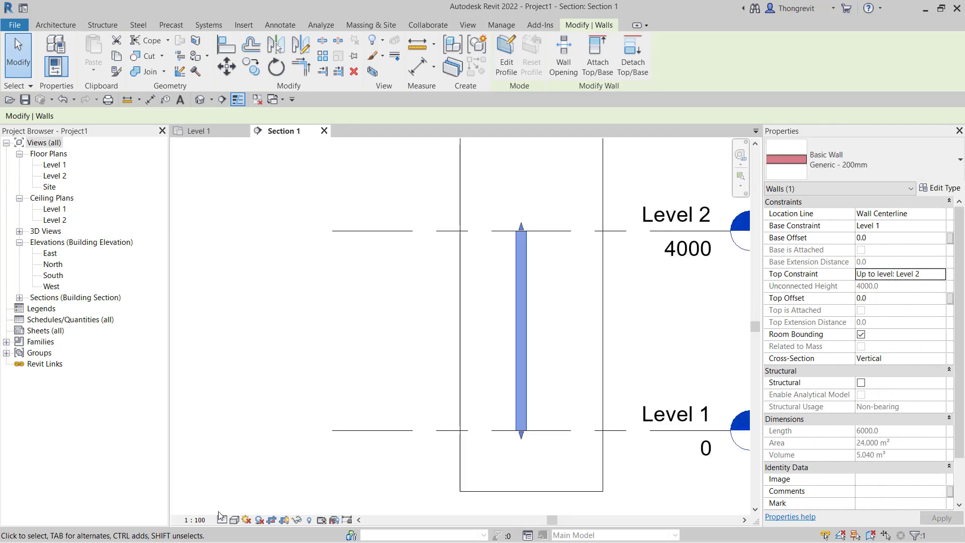
click(222, 519)
click(239, 496)
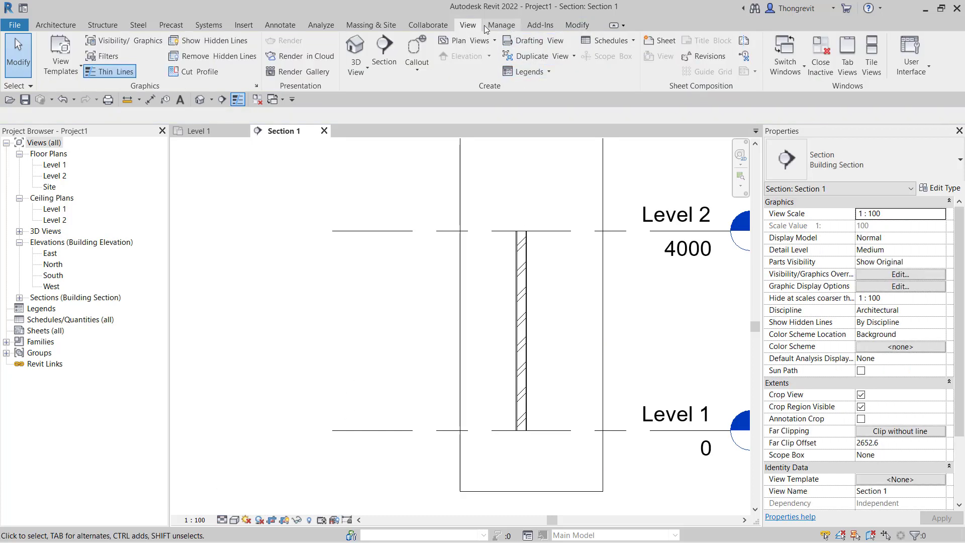
Step: Tile Section 1 beside the Level 1 plan, framing the hatched wall and the section symbol
click(872, 76)
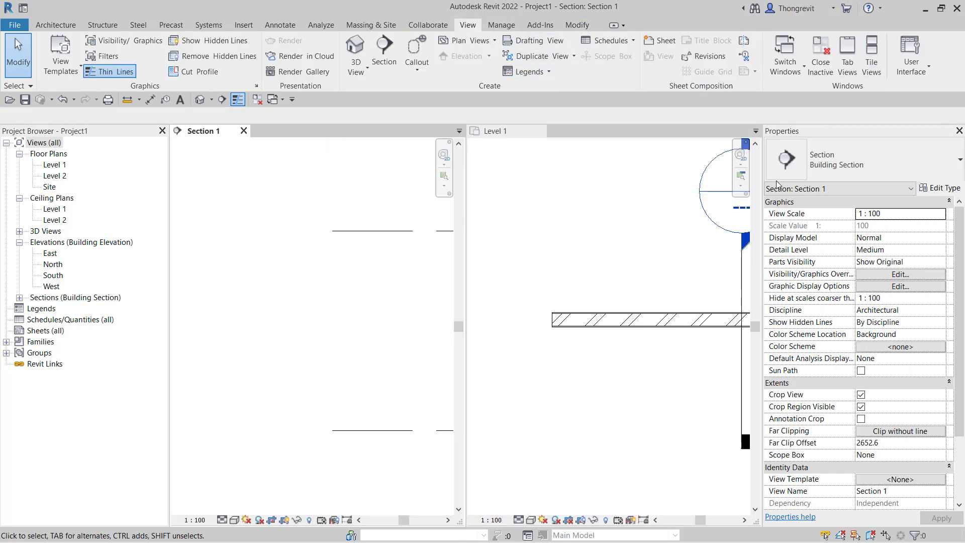
middle_drag(330, 304, 282, 306)
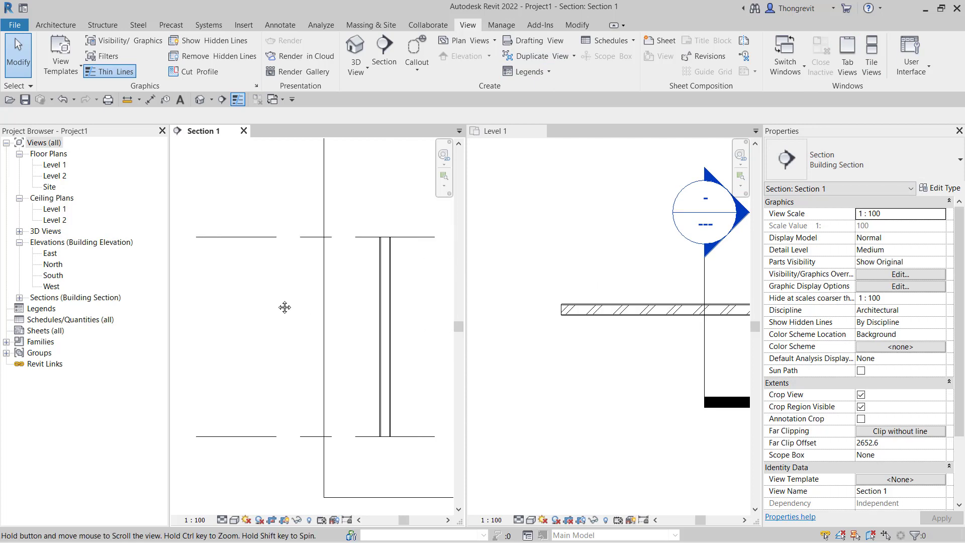
scroll(384, 307, up, 2)
click(688, 341)
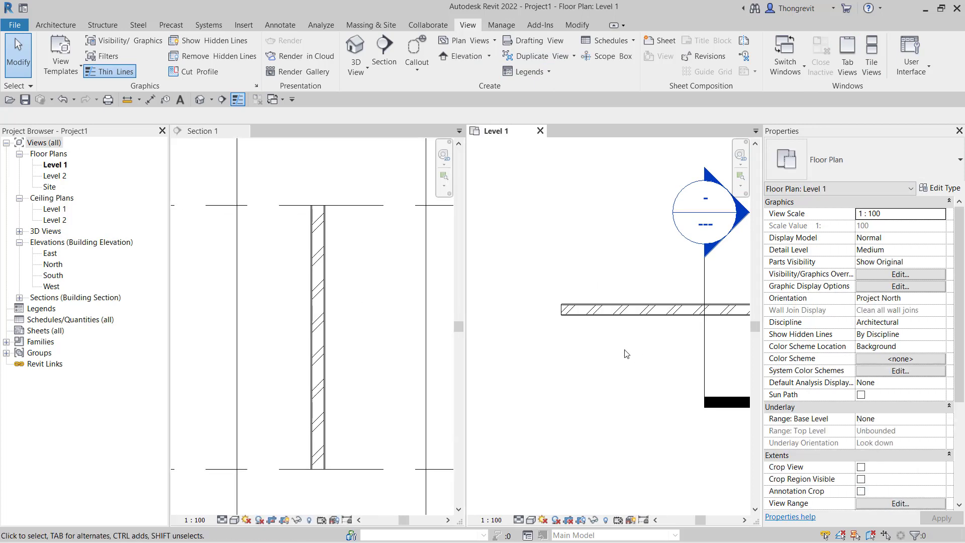
scroll(688, 341, down, 2)
mouse_move(688, 340)
middle_down()
mouse_move(650, 354)
mouse_move(585, 338)
middle_up()
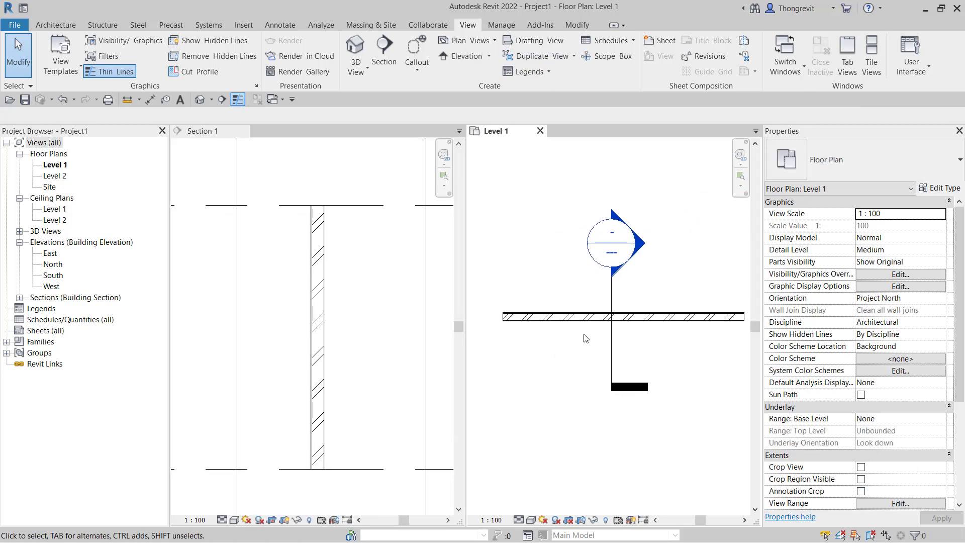
click(329, 334)
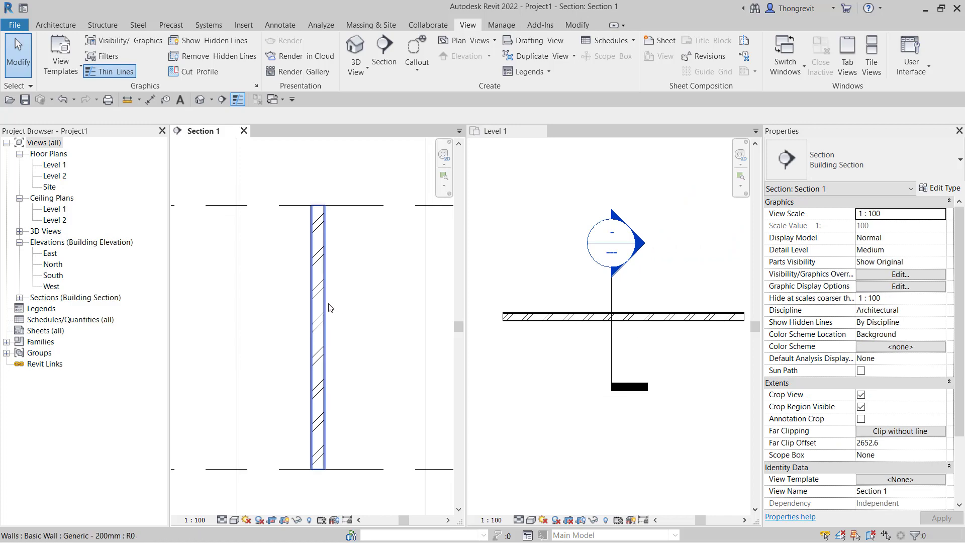
click(328, 307)
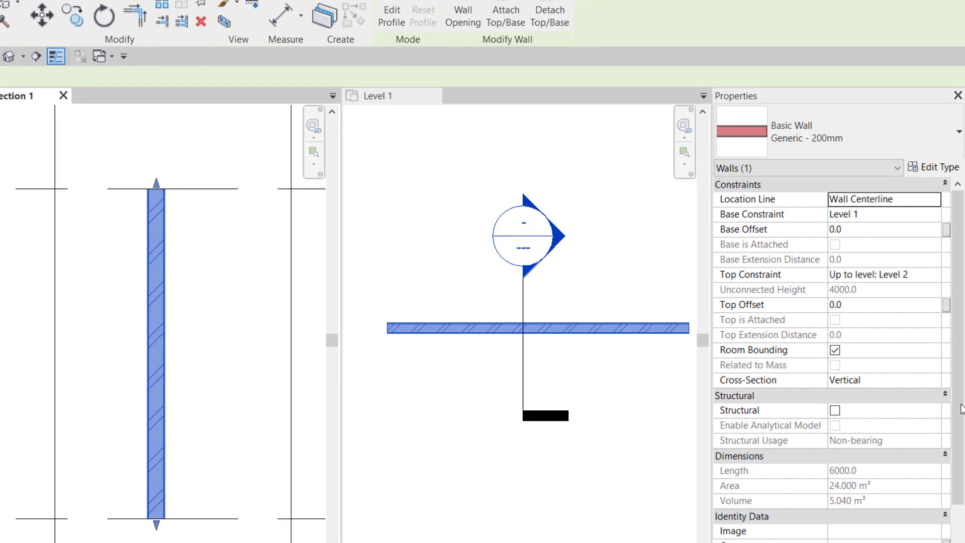
click(901, 378)
click(934, 380)
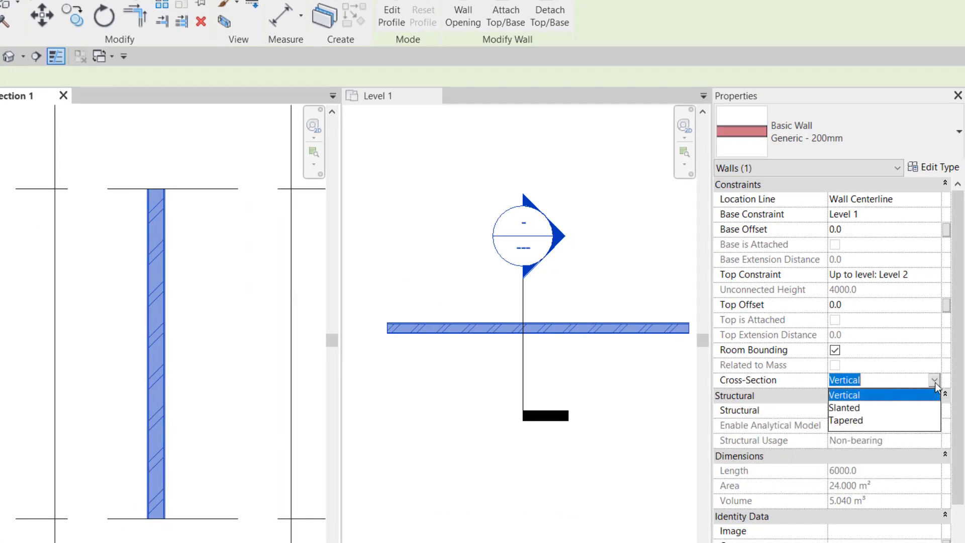
click(854, 421)
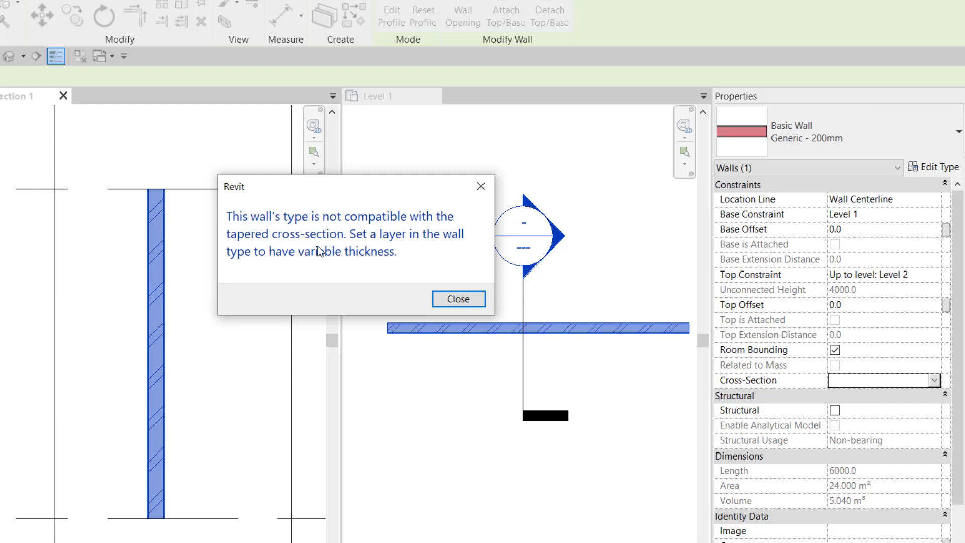
click(457, 299)
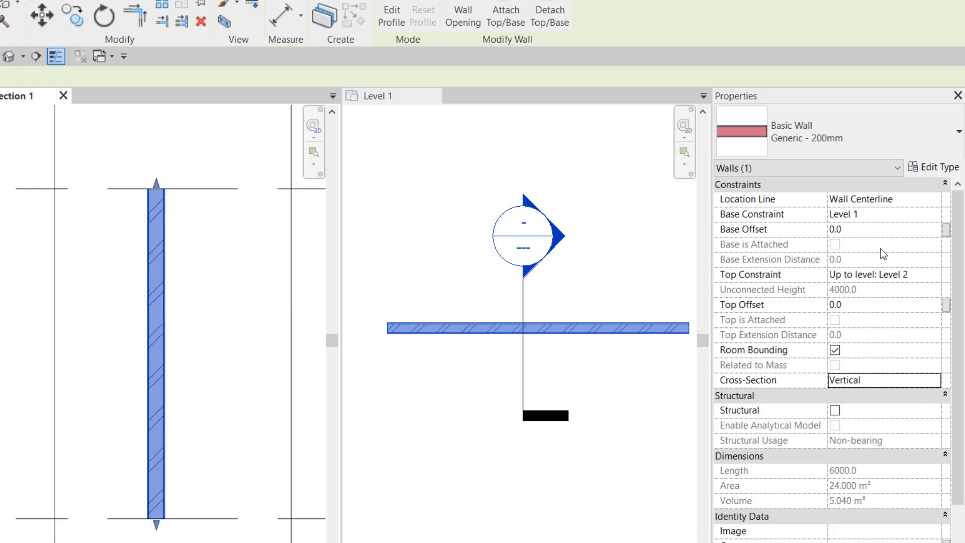
Step: Mark layer 3, the 180 mm Brick, Common core of Generic - 200mm, as Variable and confirm
click(932, 169)
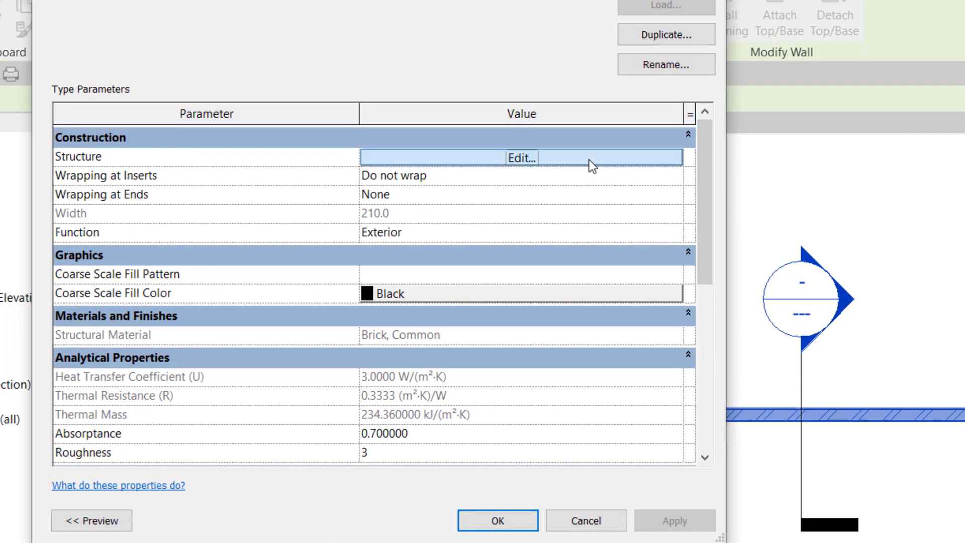
click(588, 161)
drag(726, 241, 785, 226)
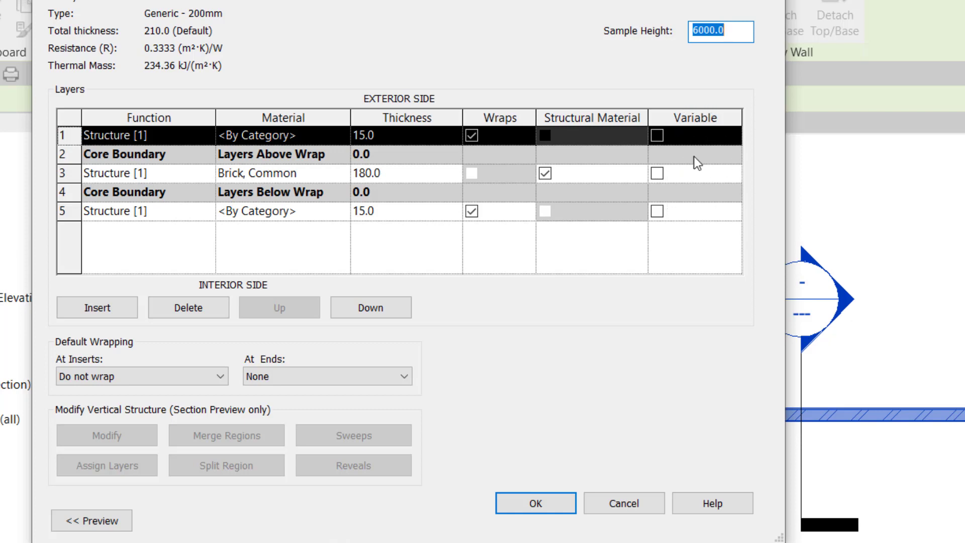
click(686, 176)
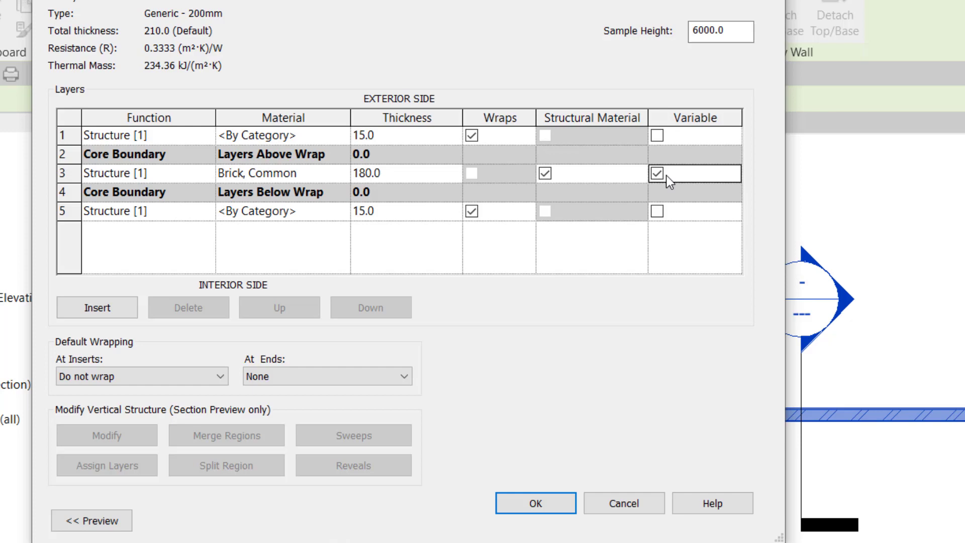
click(552, 501)
click(538, 522)
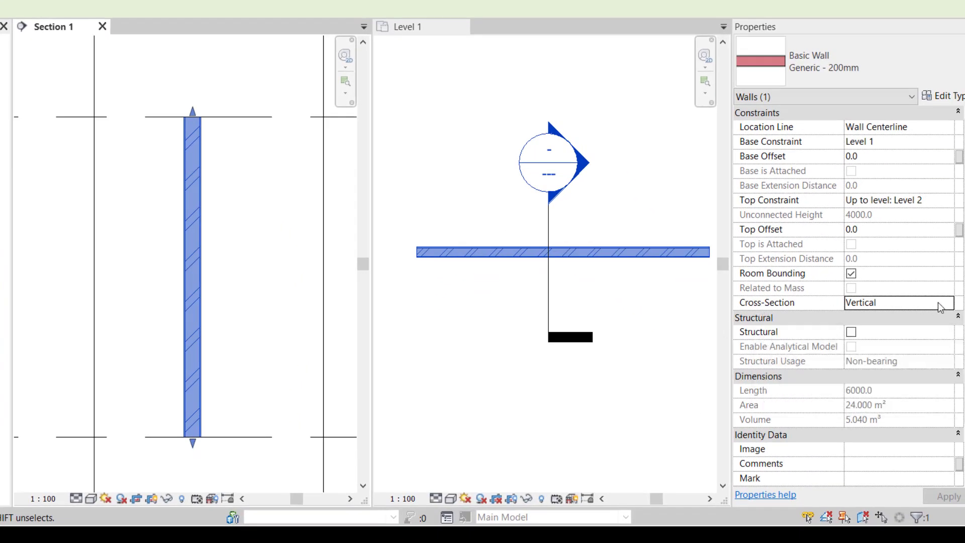
Step: Change the wall's Cross-Section to Tapered and reopen its type properties
click(940, 307)
click(872, 345)
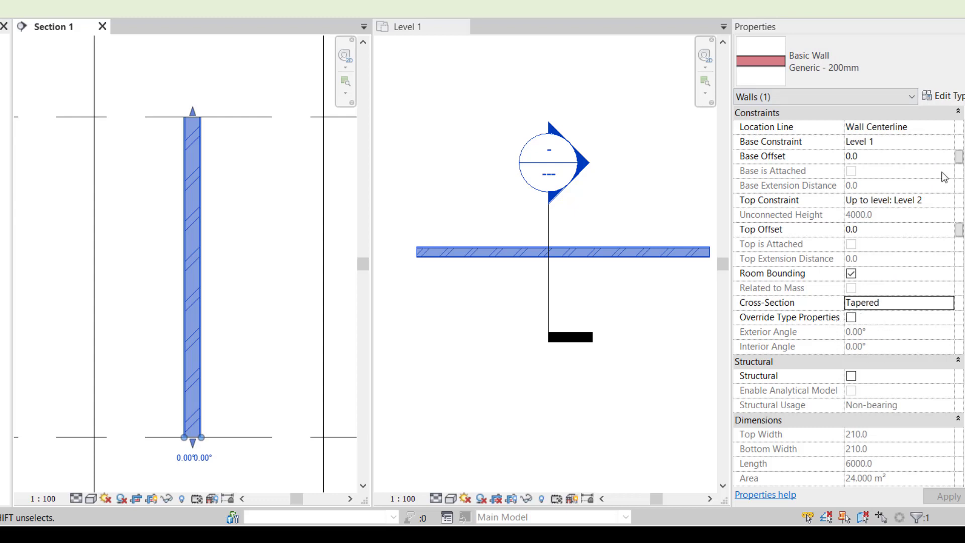
click(955, 99)
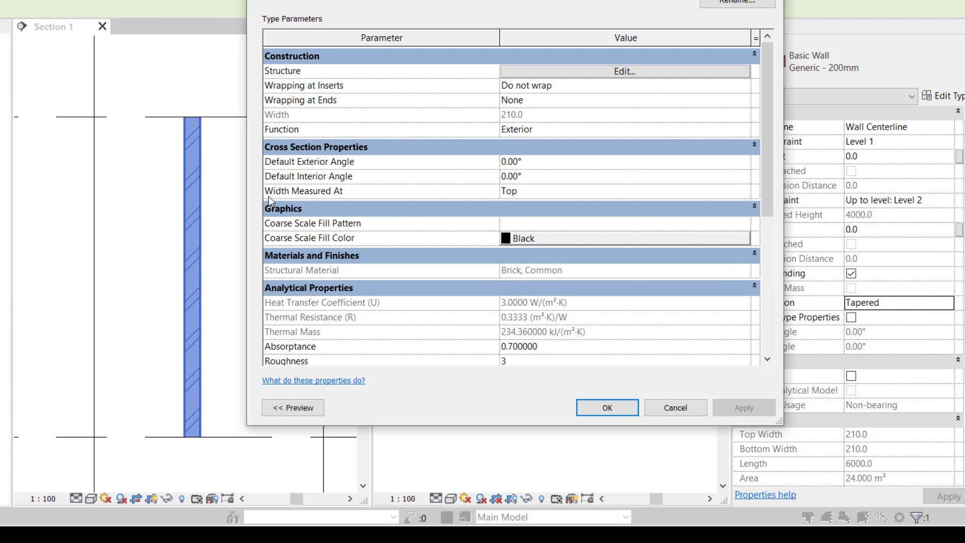
Step: Try Bottom and Base for Width Measured At, then settle on Top
click(538, 192)
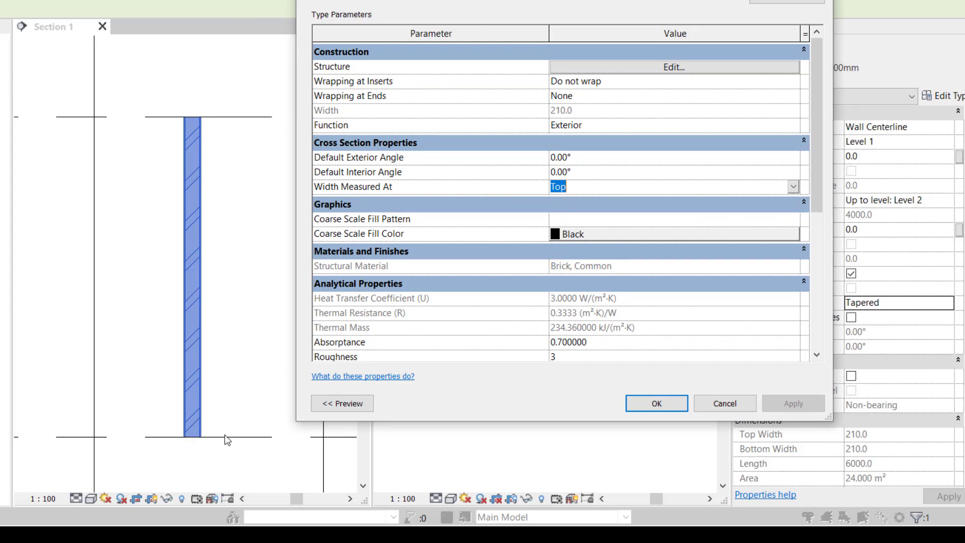
click(792, 187)
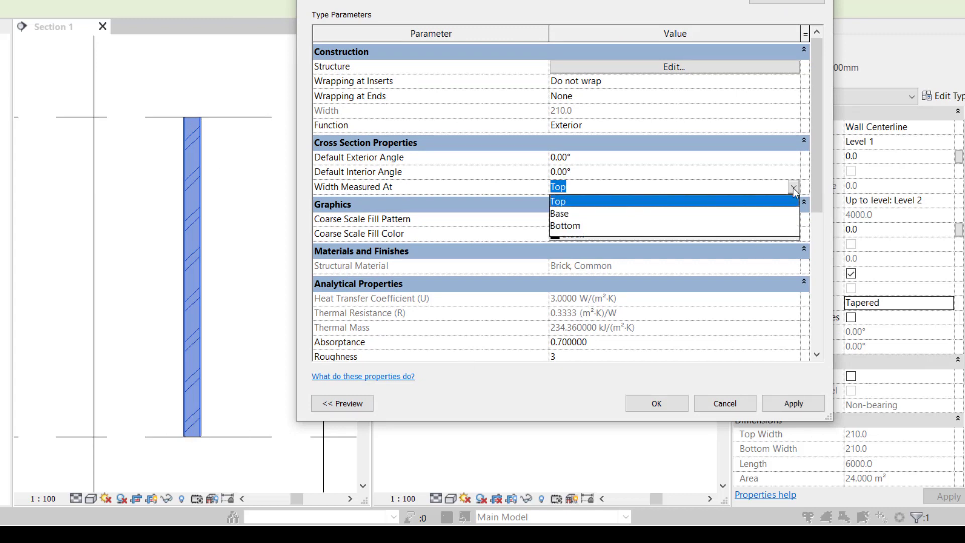
click(577, 228)
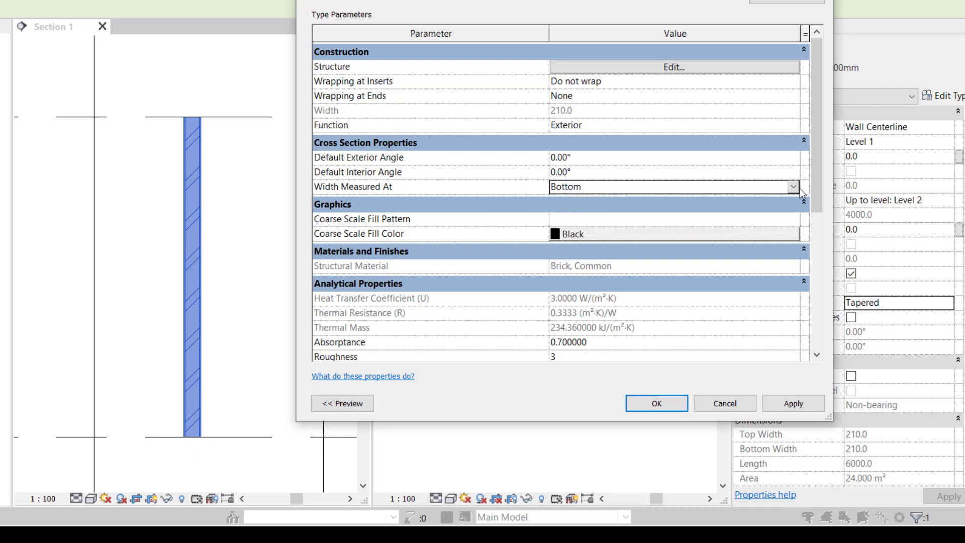
click(793, 187)
click(566, 214)
click(793, 188)
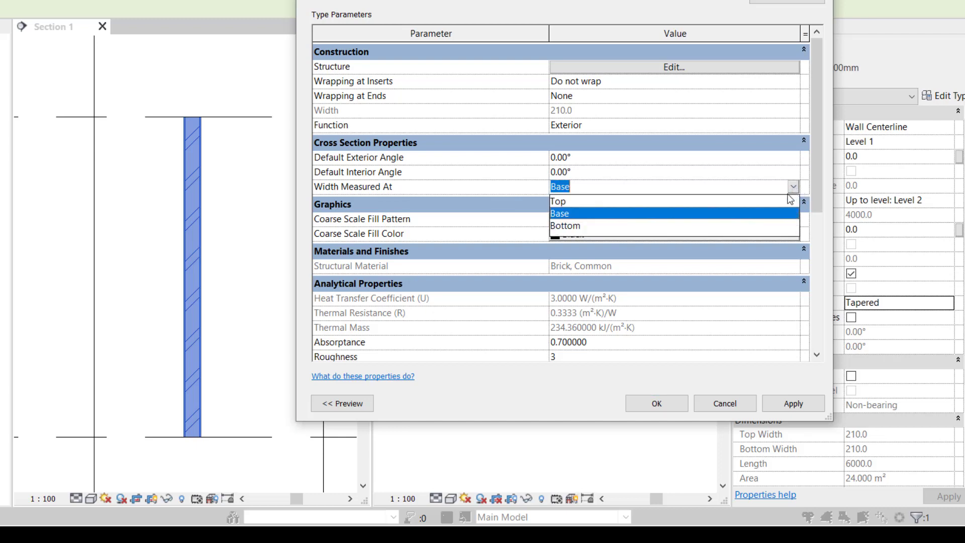
click(579, 202)
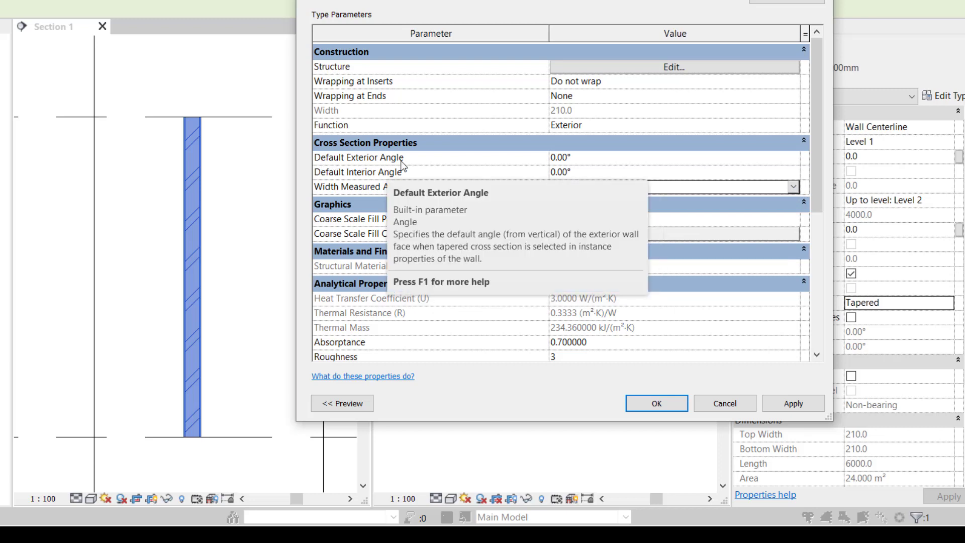
click(592, 159)
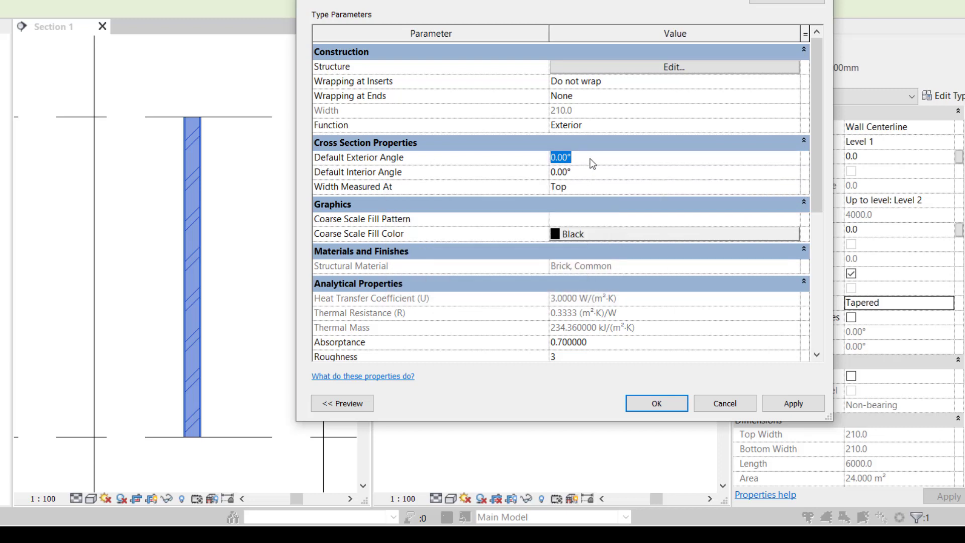
Step: Apply a 2° Default Exterior Angle, briefly testing -2° before returning to 2°
text(2)
click(790, 403)
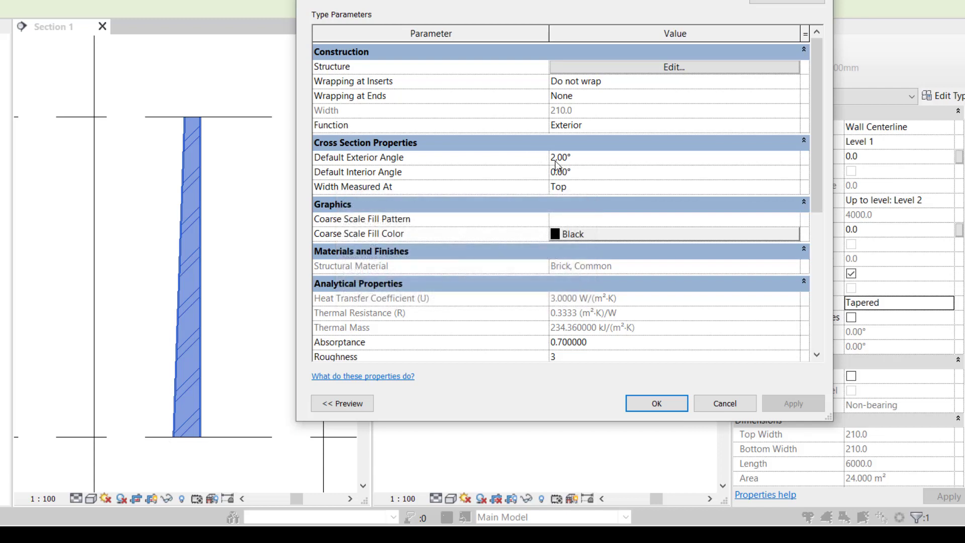
text(-)
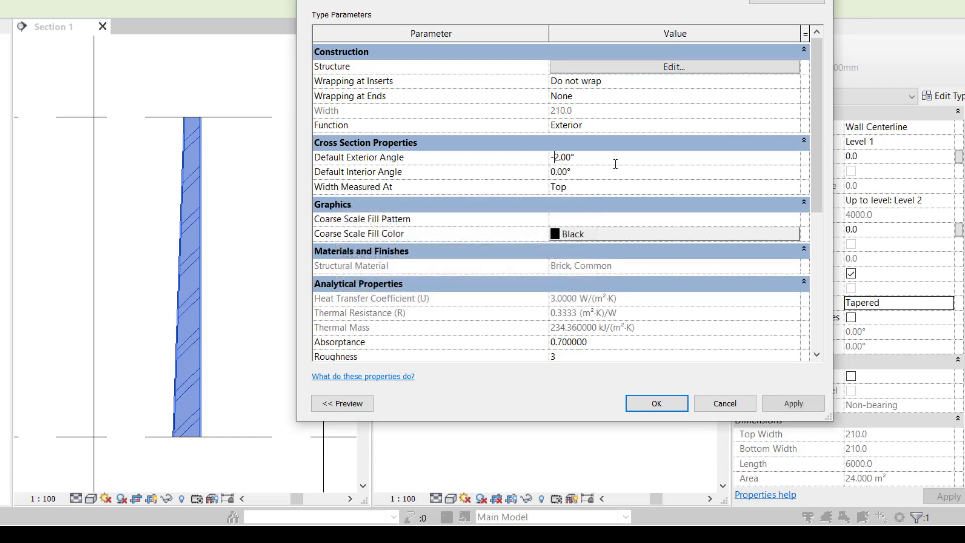
click(793, 403)
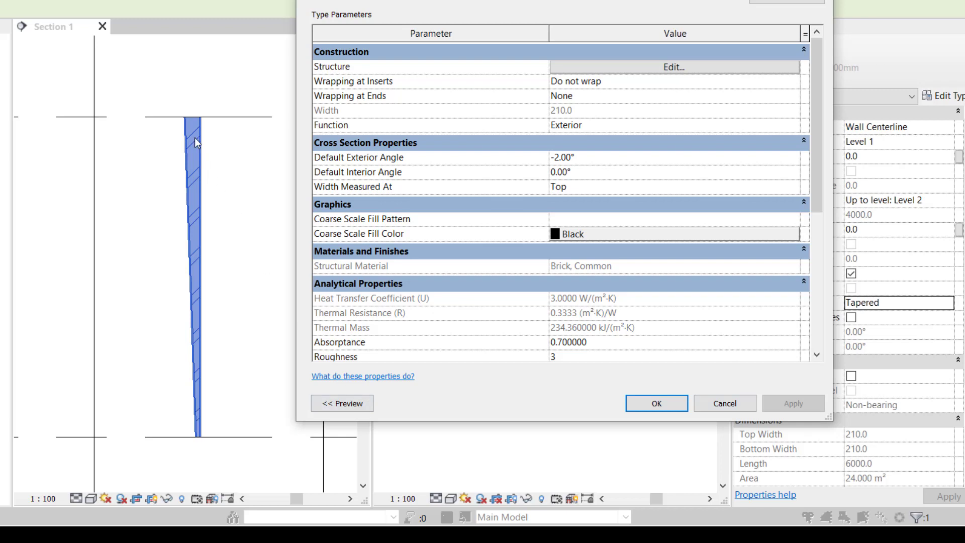
click(552, 158)
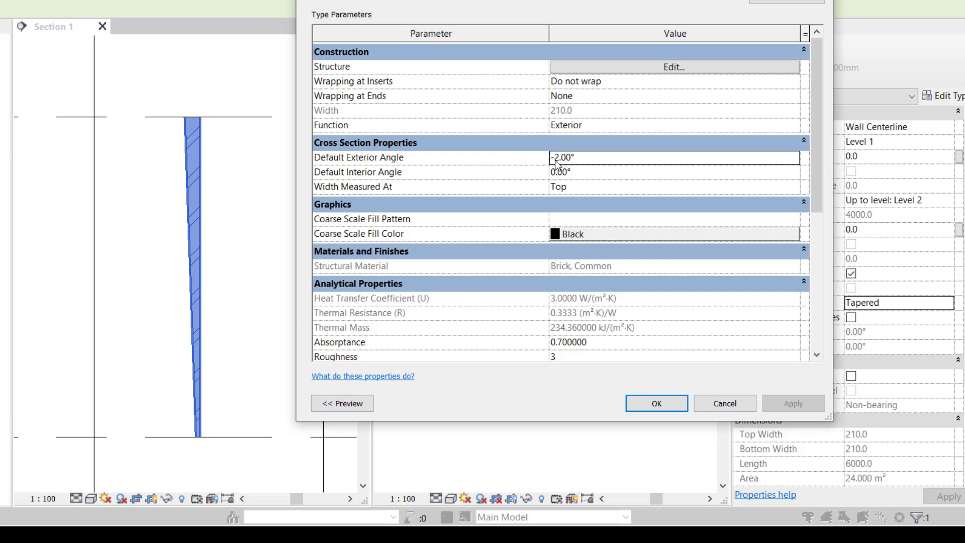
key(Delete)
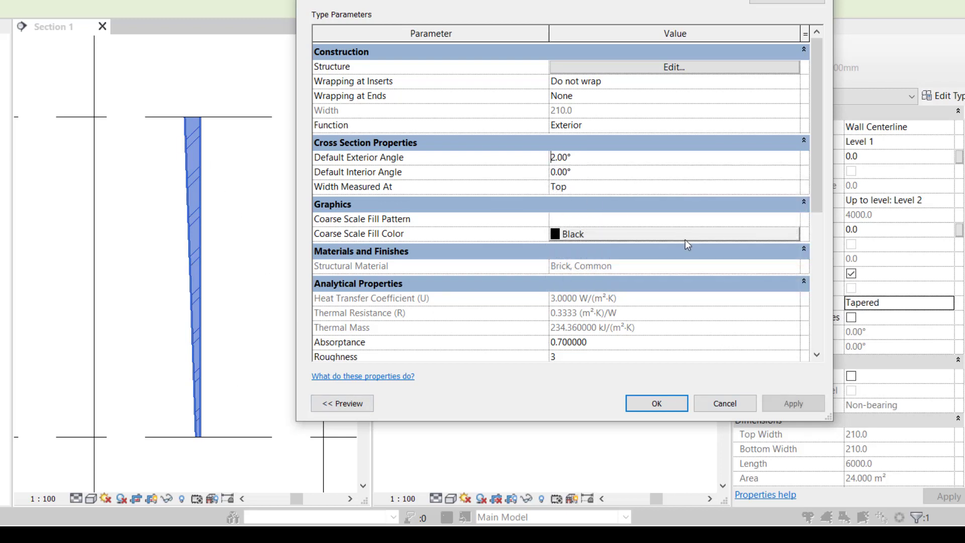
click(792, 403)
Step: Apply a 2° Default Interior Angle and close Type Properties with OK
click(603, 173)
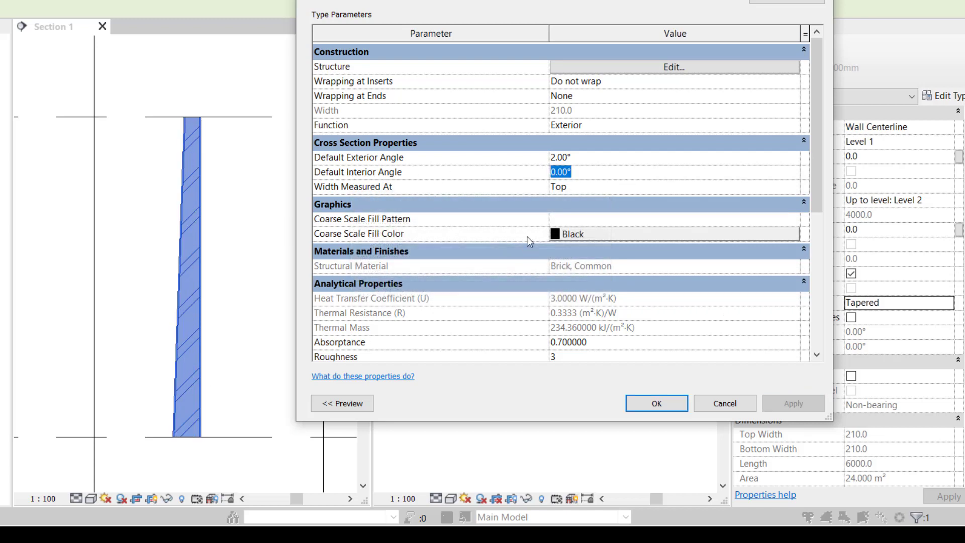
text(2)
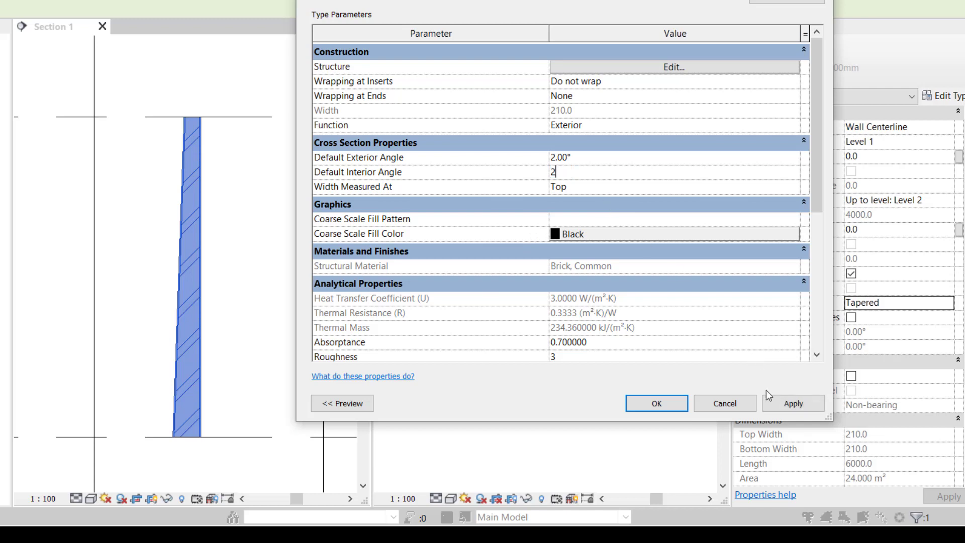
click(799, 403)
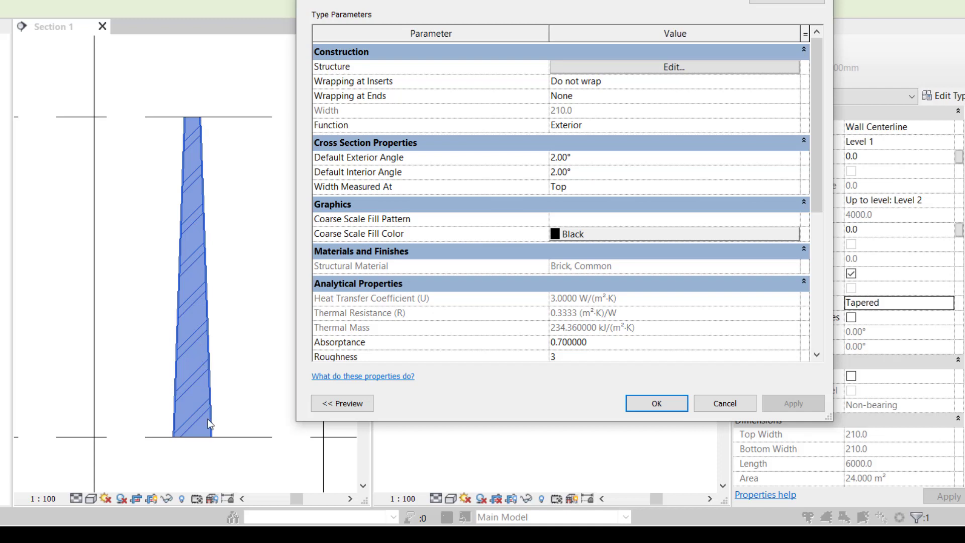
click(656, 403)
click(273, 392)
scroll(255, 364, up, 2)
Step: Give the tapered wall a -500 Base Offset, then reopen its type properties
scroll(251, 369, up, 2)
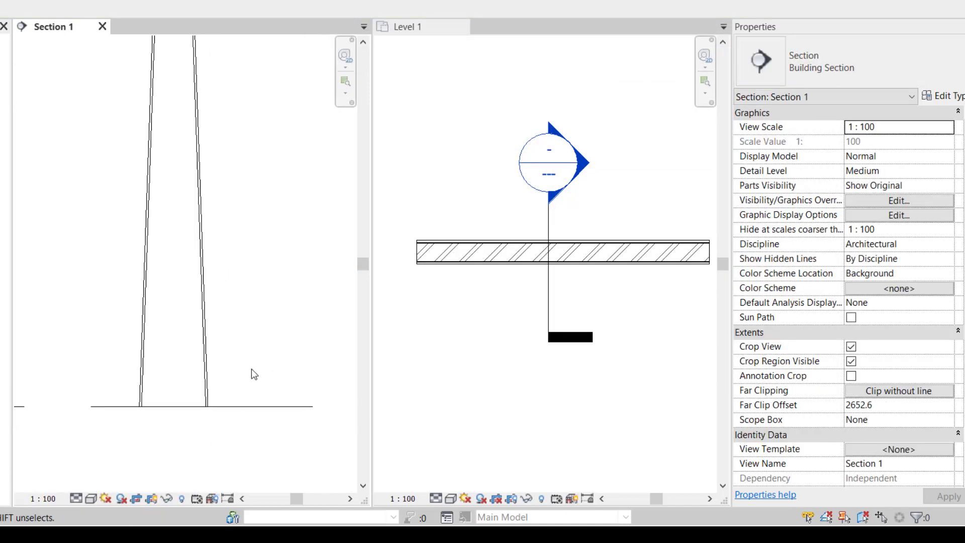
middle_drag(251, 369, 266, 401)
scroll(264, 402, down, 2)
scroll(261, 395, down, 2)
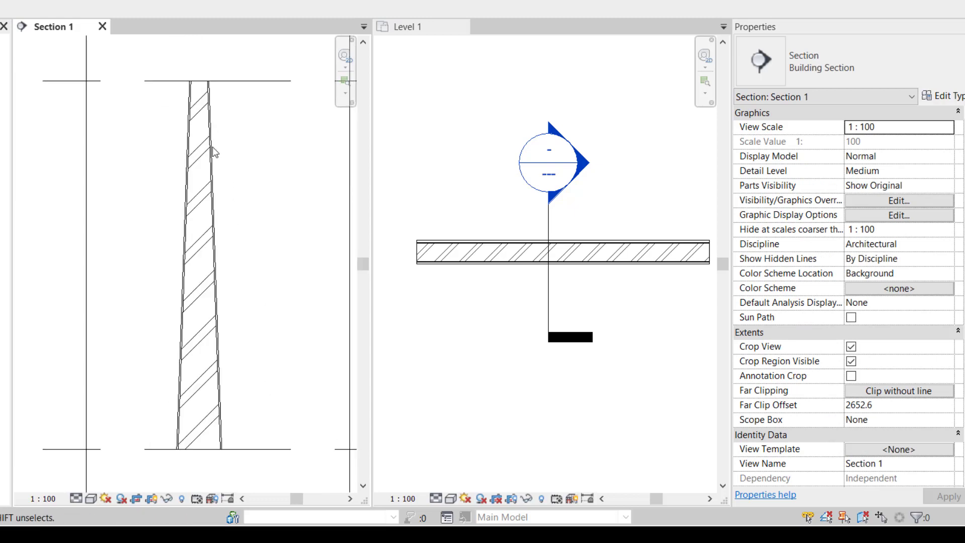
click(197, 98)
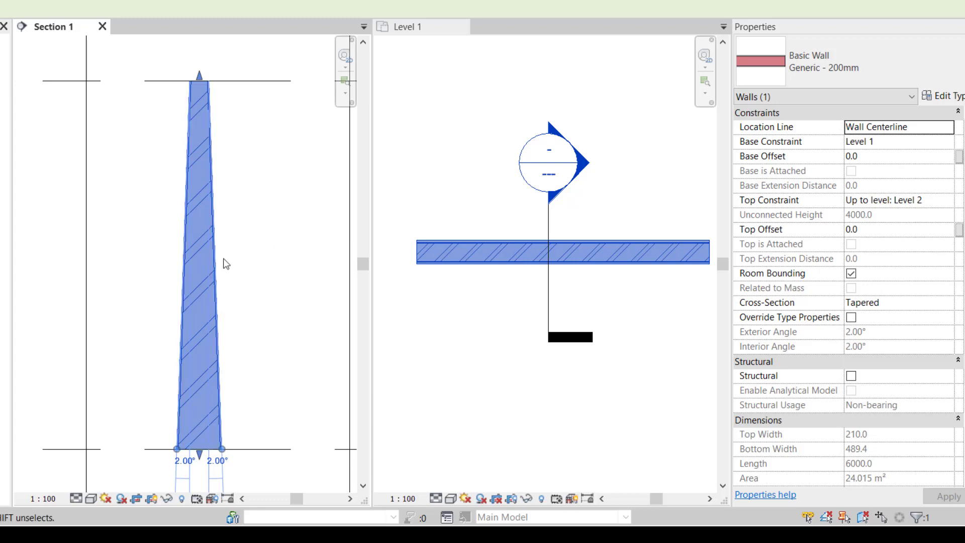
scroll(233, 254, down, 1)
click(864, 156)
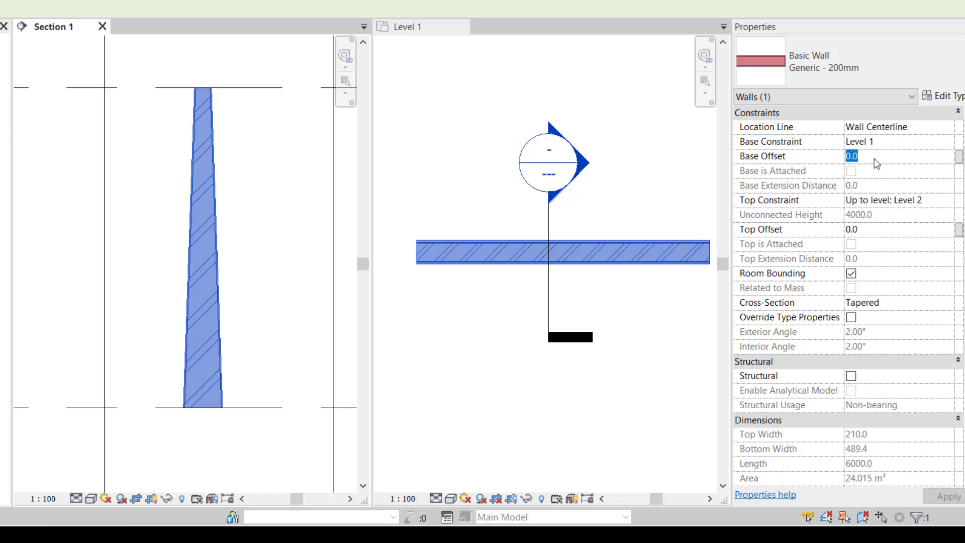
text(-500)
middle_drag(312, 262, 291, 259)
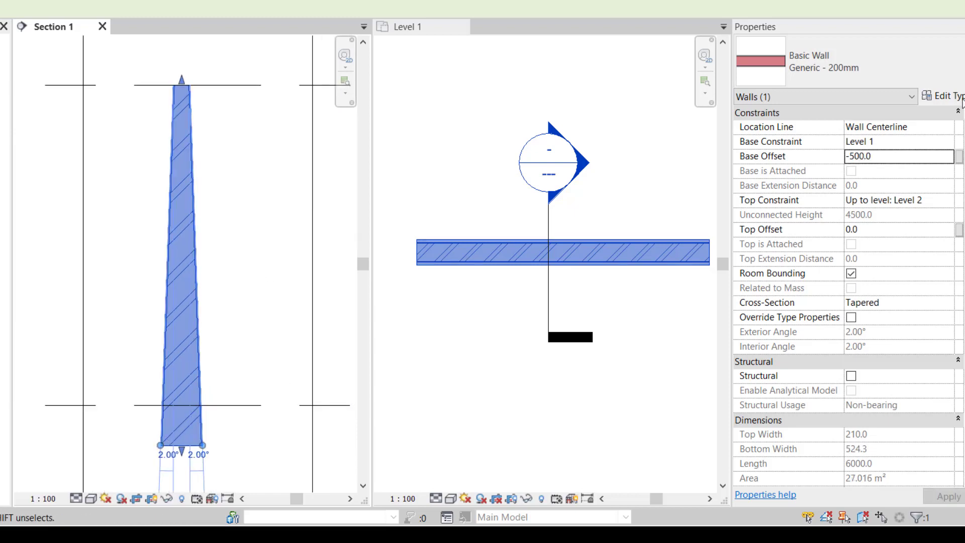
click(942, 95)
click(597, 160)
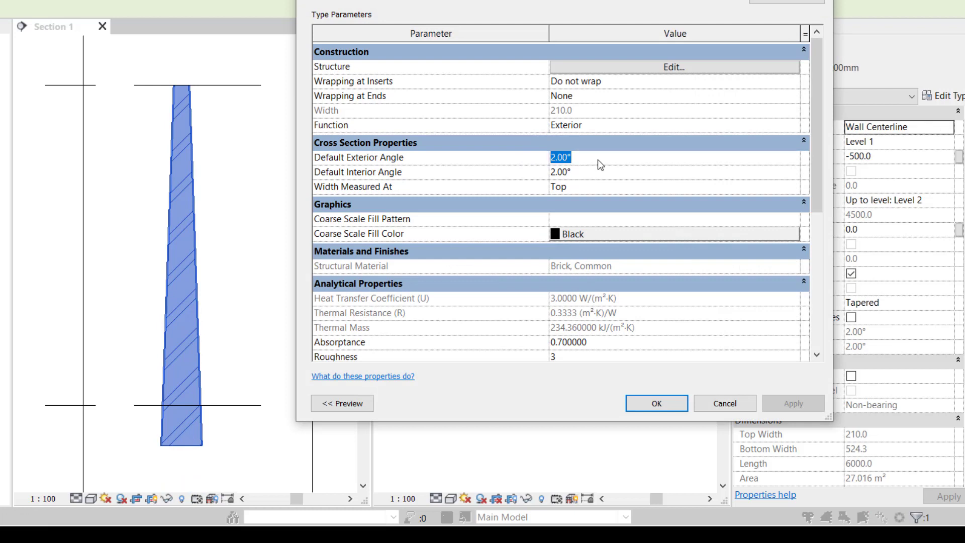
Step: Reset both default angles to 0° and measure the wall width at the Bottom
text(0)
click(594, 172)
text(0)
click(608, 187)
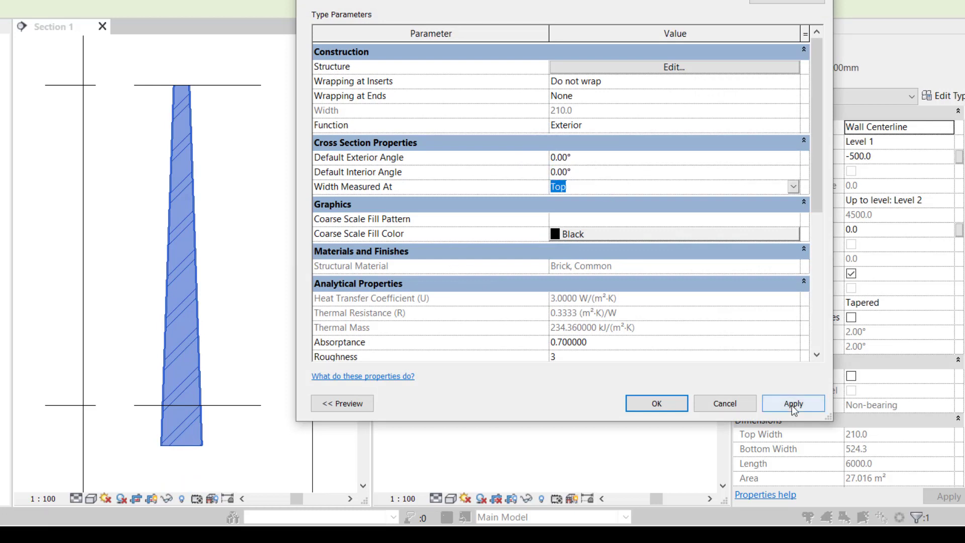
click(793, 407)
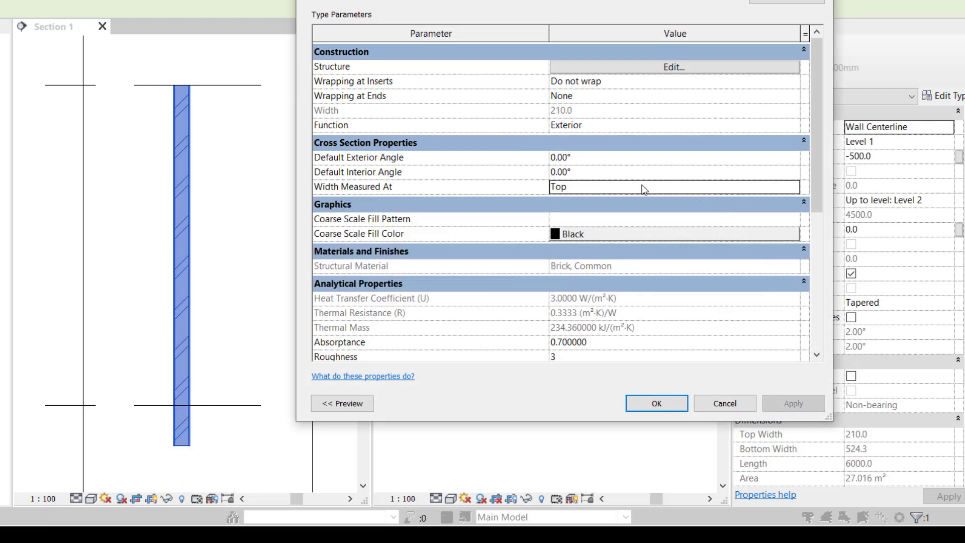
click(793, 187)
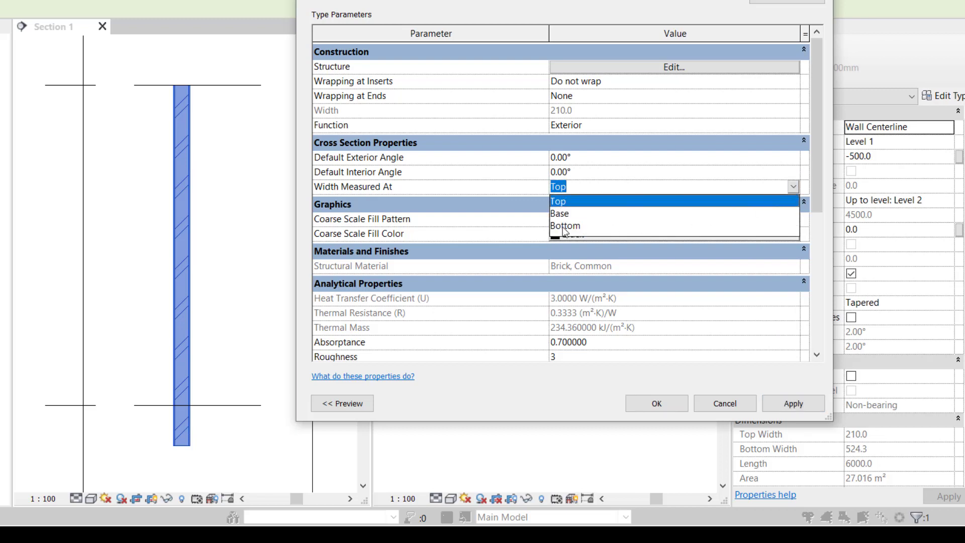
click(563, 226)
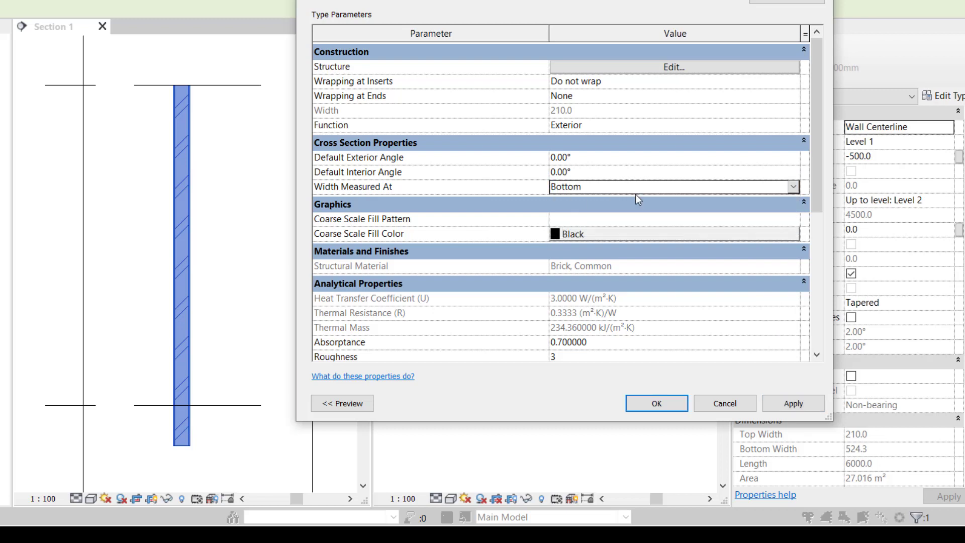
Step: Set the Default Exterior and Interior Angles to -2° so the wall widens upward
click(597, 159)
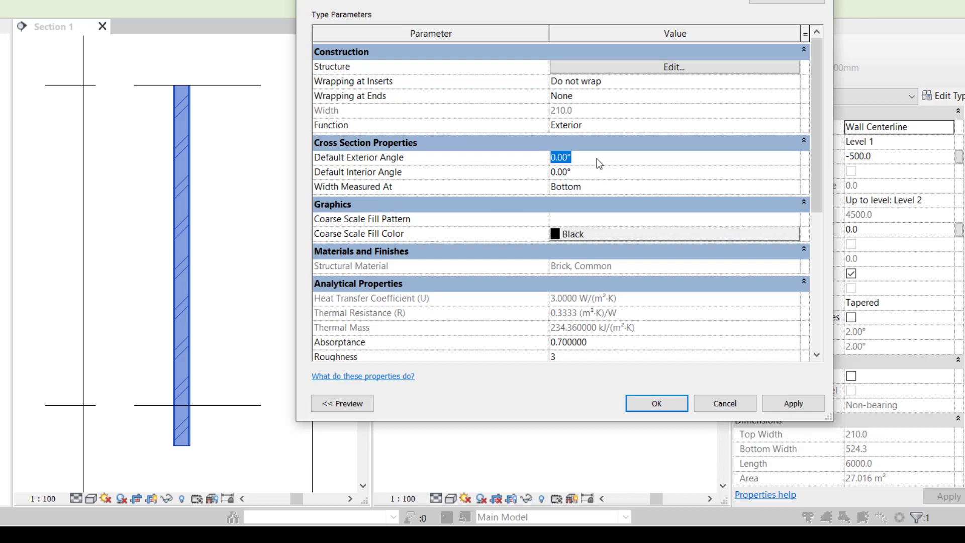
text(2)
click(789, 406)
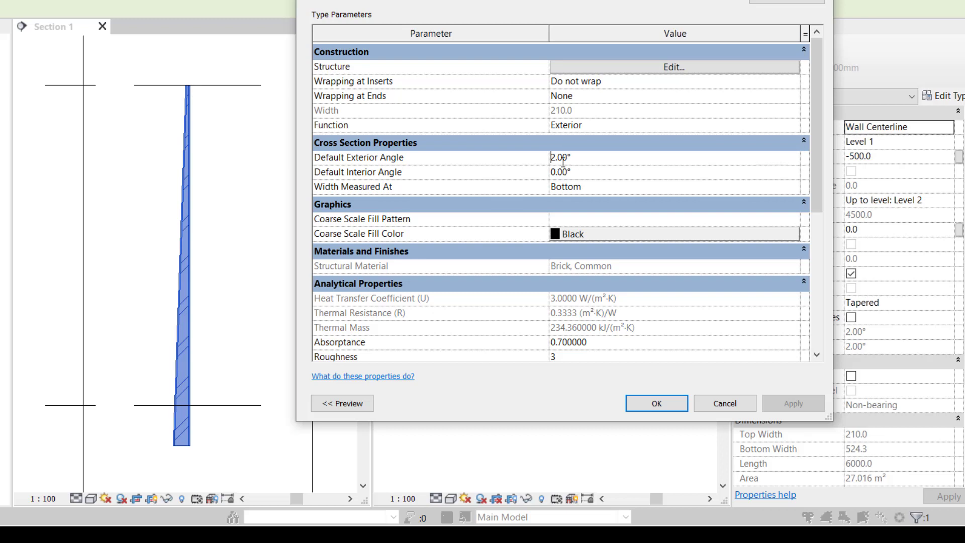
text(-)
click(791, 403)
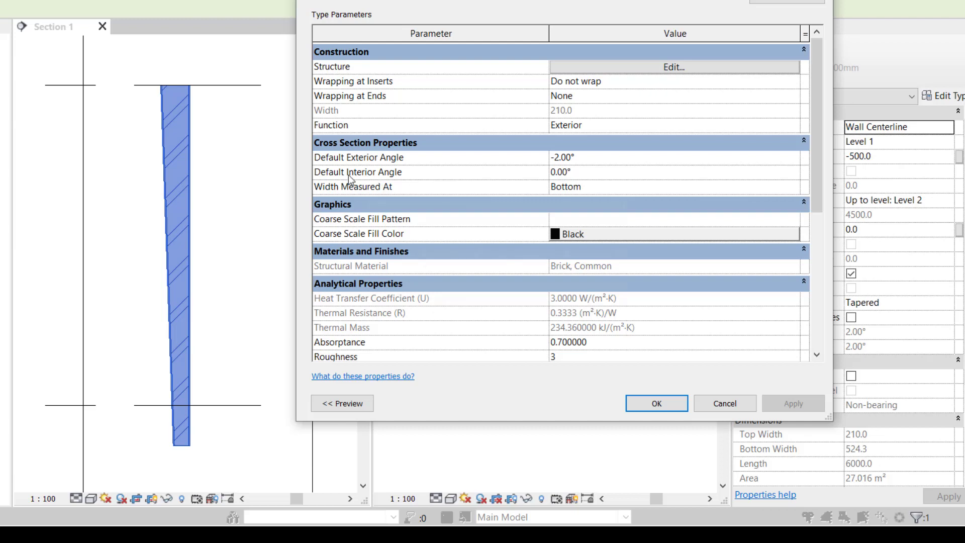
mouse_move(358, 172)
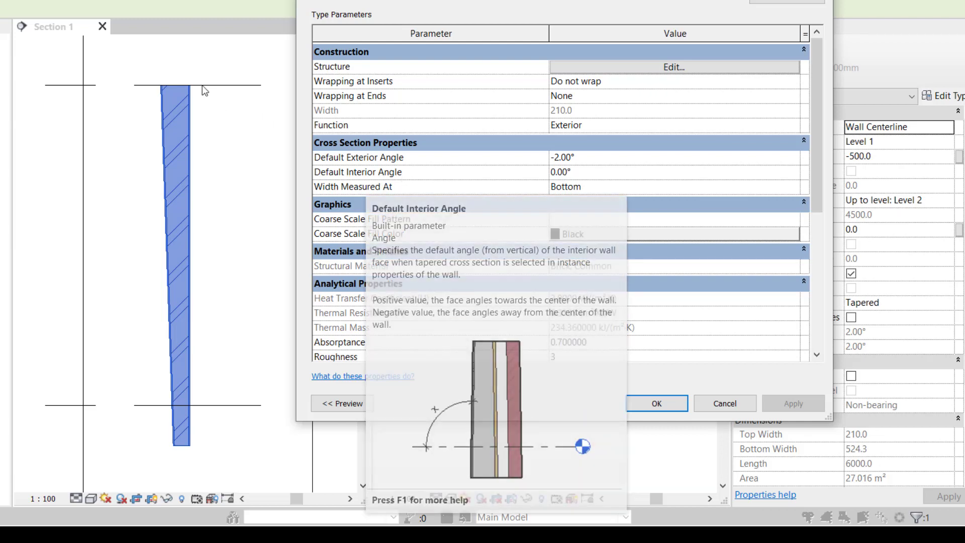
click(598, 175)
text(2)
click(792, 403)
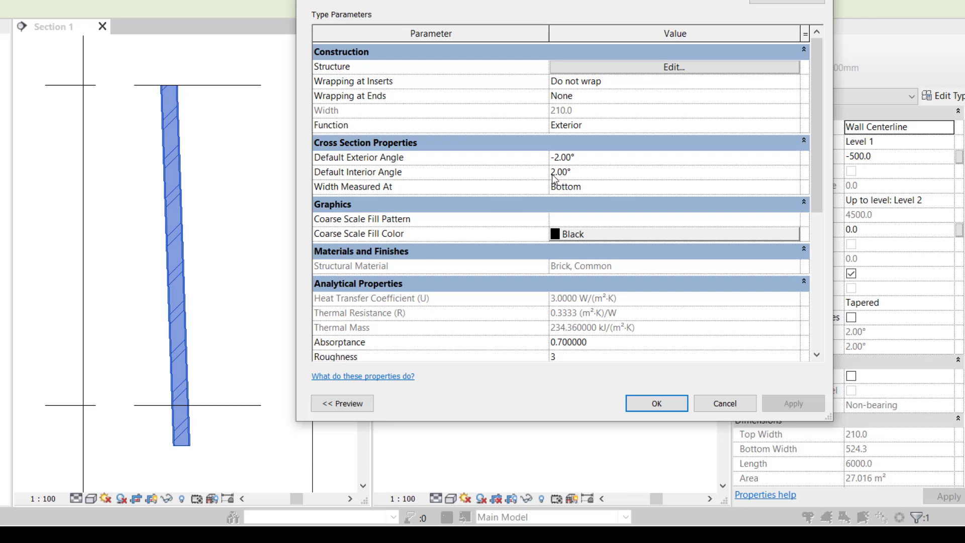
text(-)
click(788, 403)
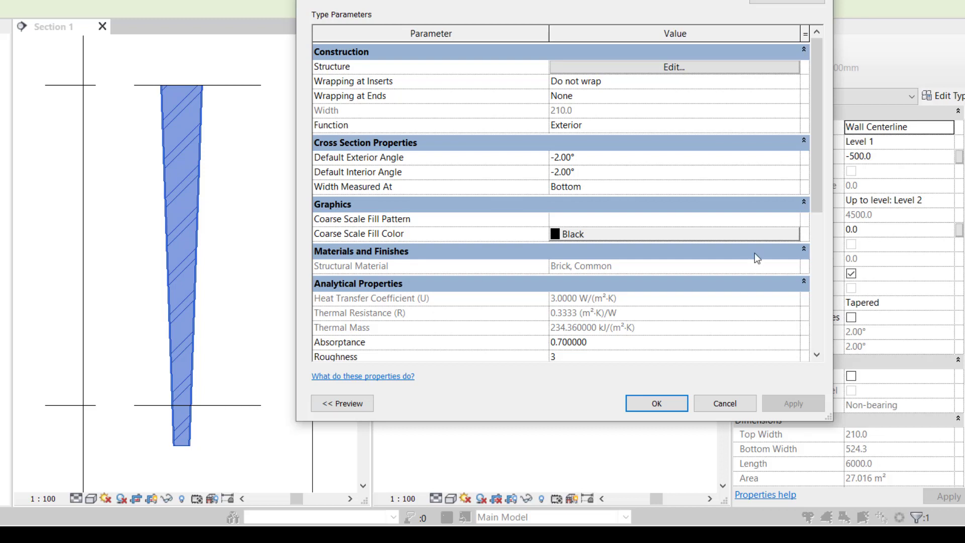
click(578, 187)
Step: Apply Base width measurement, zero both angles, then switch Width Measured At to Top
click(578, 213)
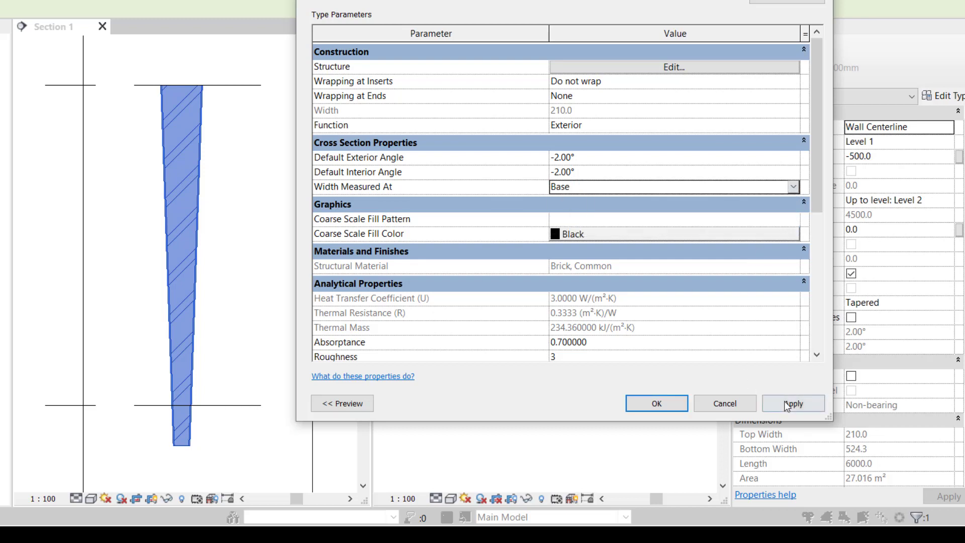
click(793, 403)
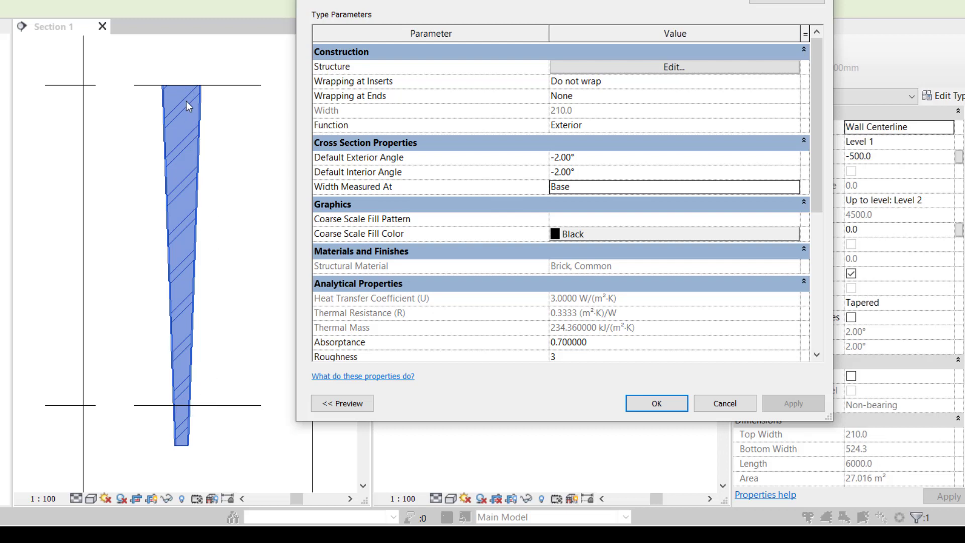
click(620, 154)
text(0)
click(617, 171)
text(0)
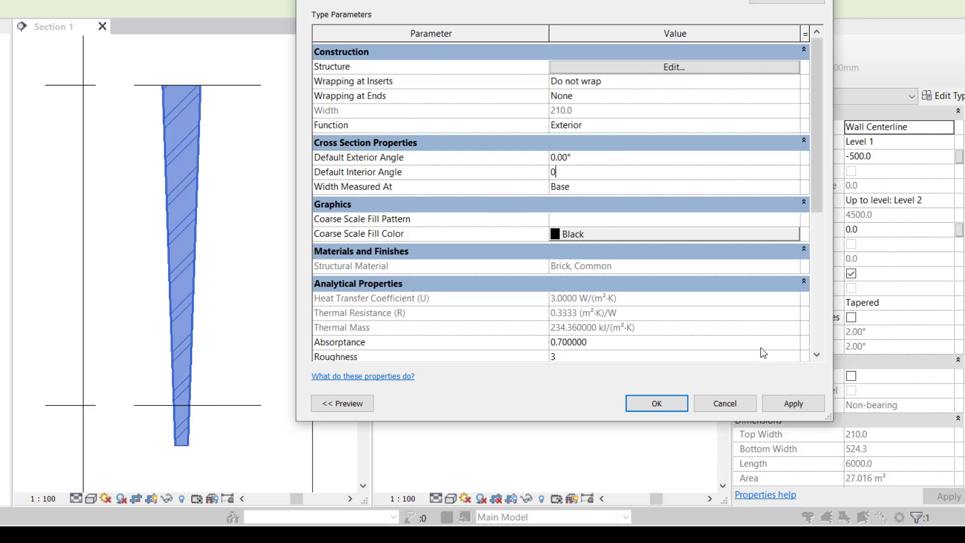
click(798, 403)
click(794, 187)
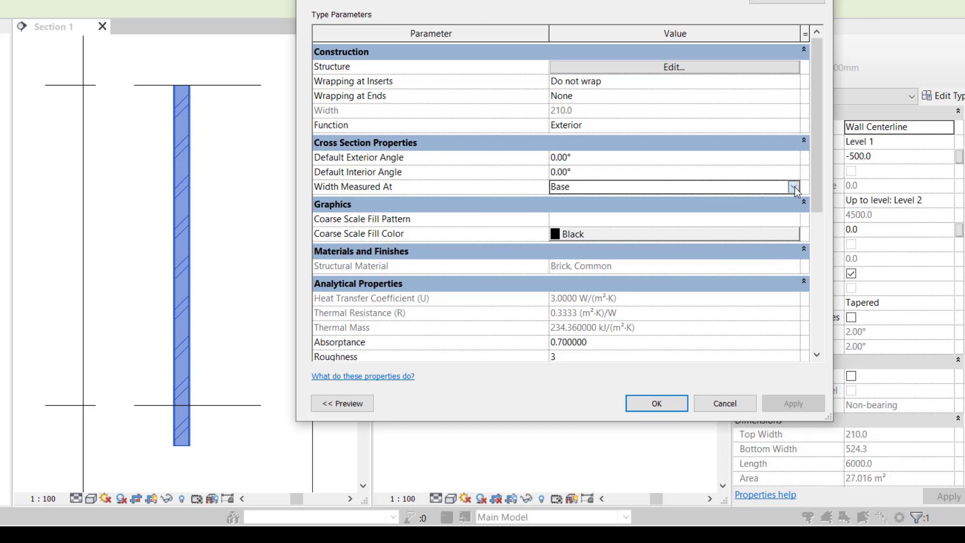
click(570, 203)
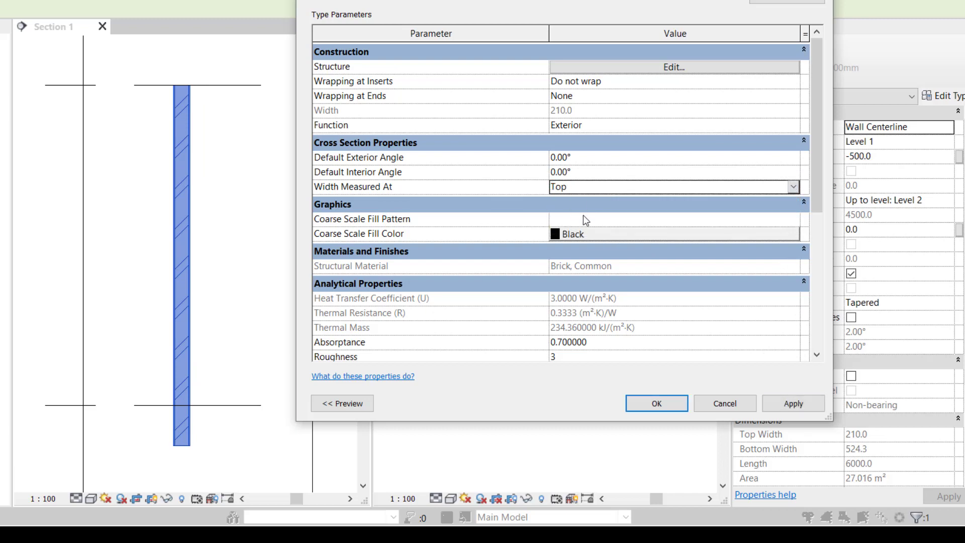
Step: Set the Default Exterior and Interior Angles to 2° each and confirm with OK
click(593, 158)
text(2)
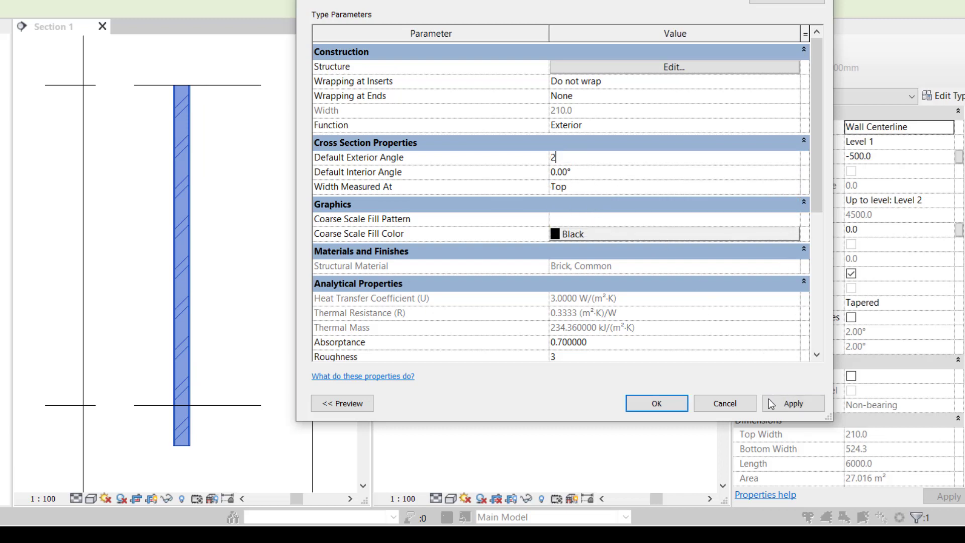
click(793, 405)
click(618, 174)
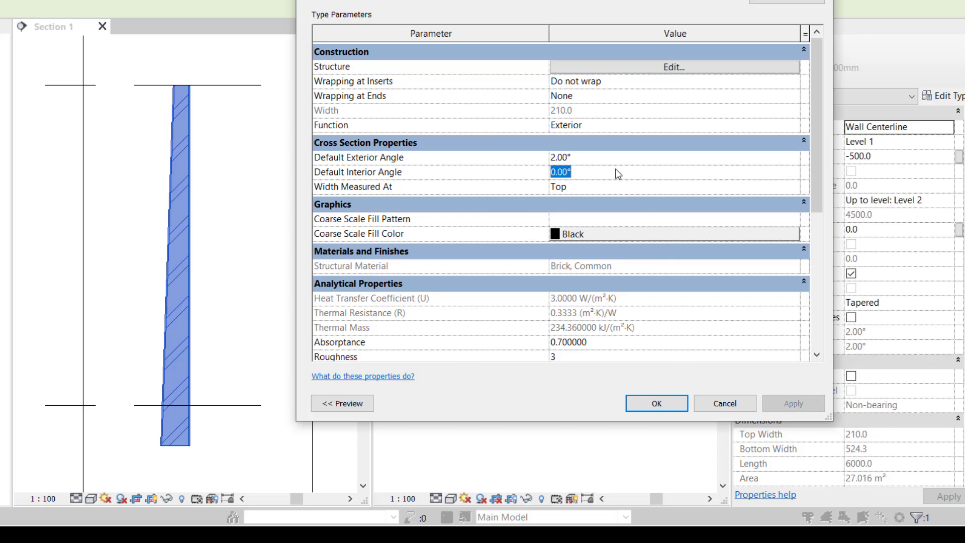
text(2)
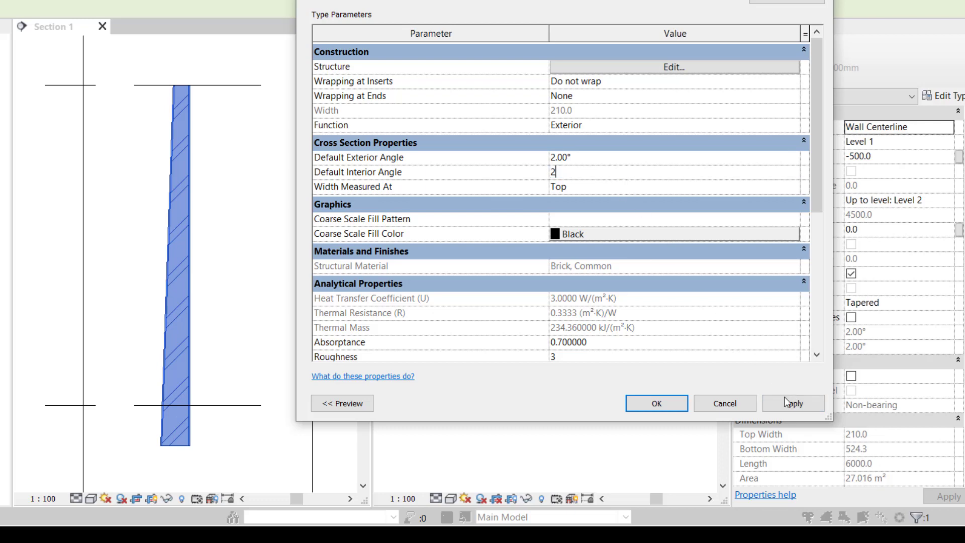
click(792, 404)
click(670, 406)
Step: Switch Section 1 to a full-size tabbed view and extend its crop region rightward
key(Escape)
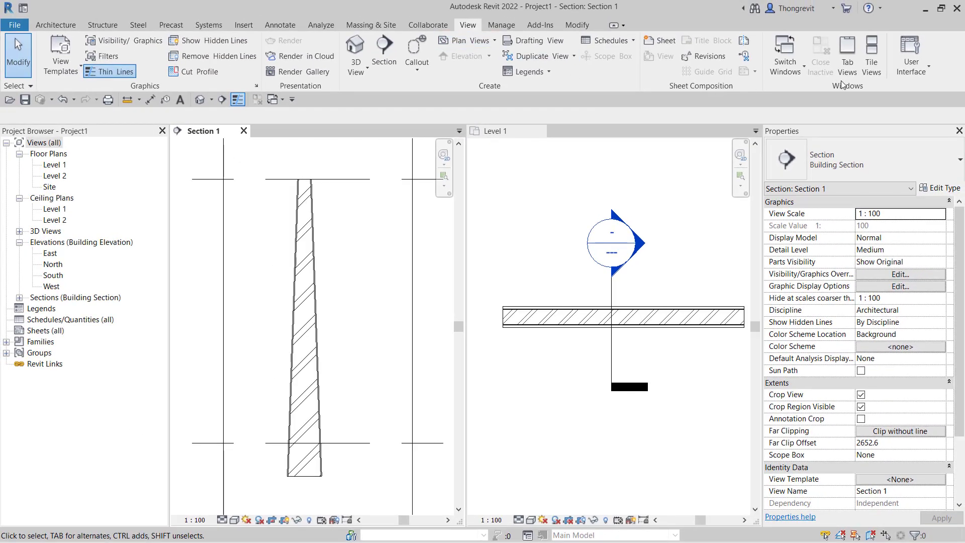
click(847, 75)
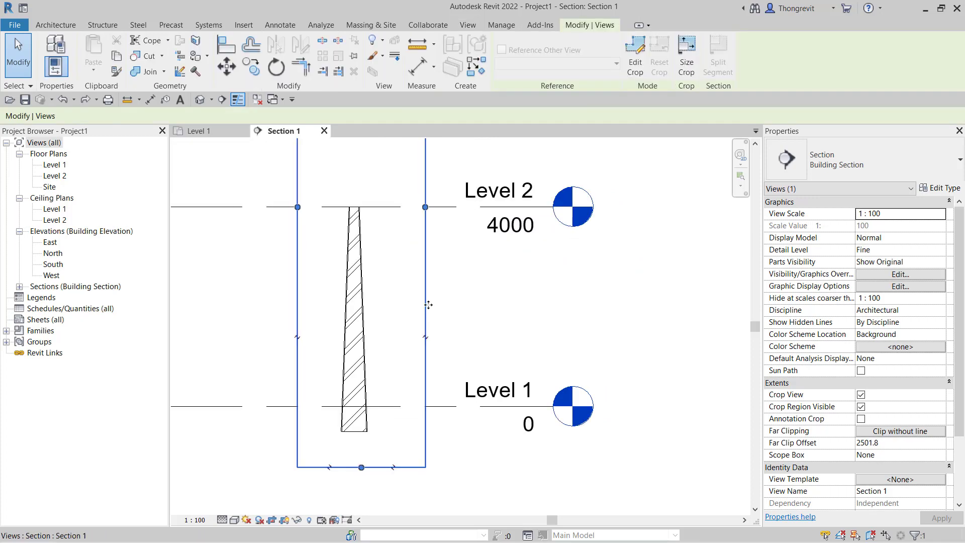
drag(463, 210, 493, 210)
Step: Copy the tapered wall to the right and check its type settings without changes
click(368, 315)
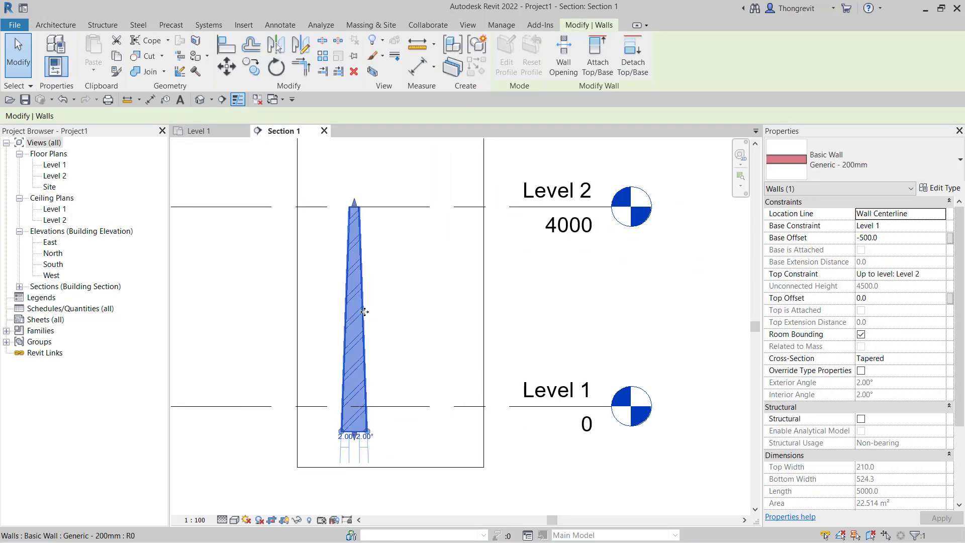
drag(370, 315, 434, 319)
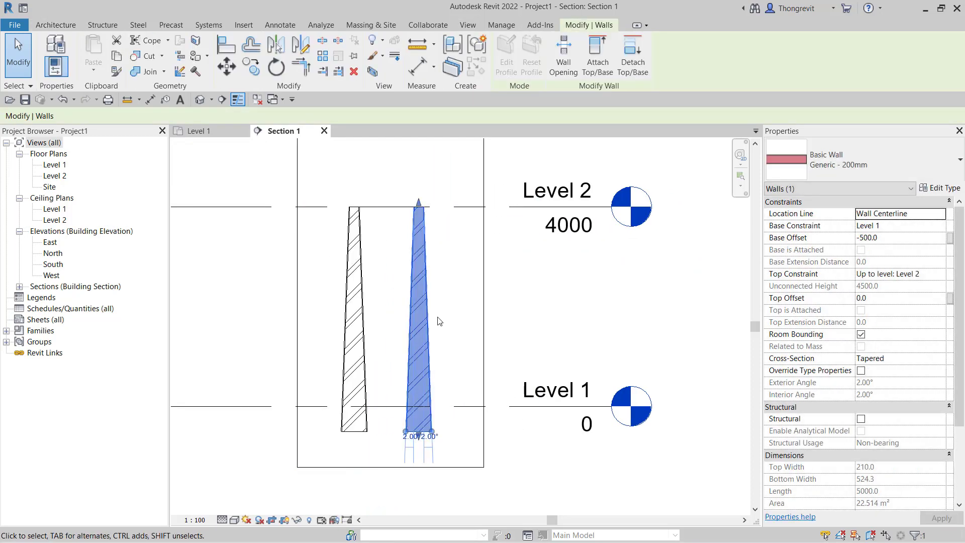
click(556, 308)
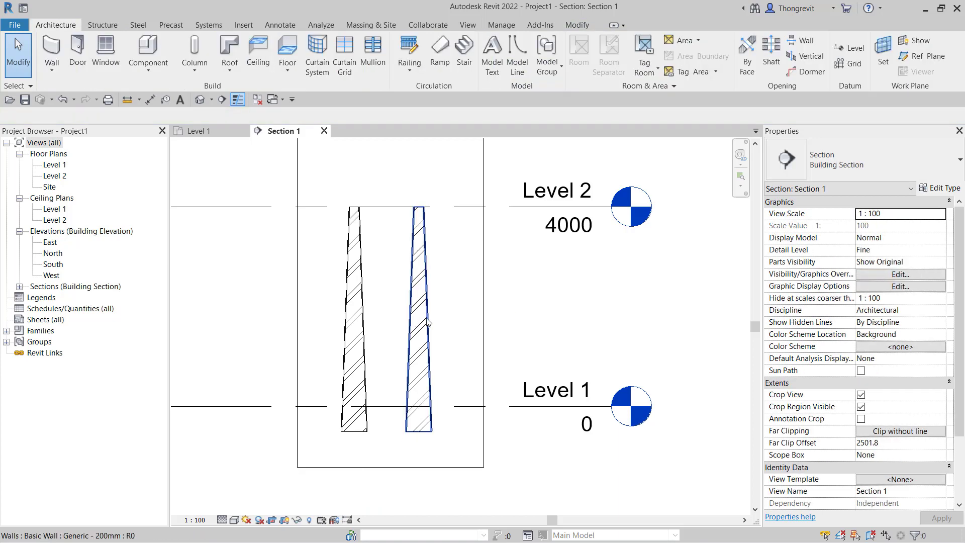
click(427, 322)
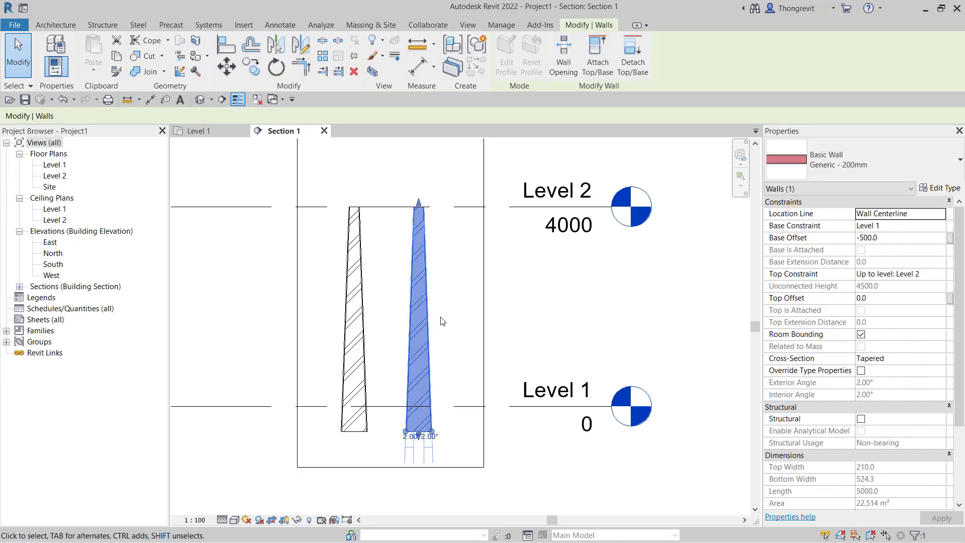
click(940, 190)
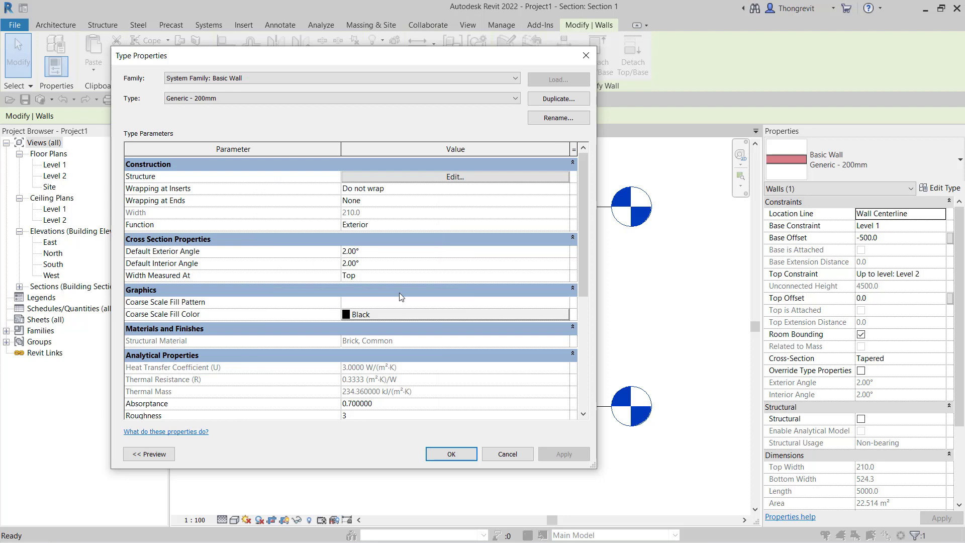
click(586, 56)
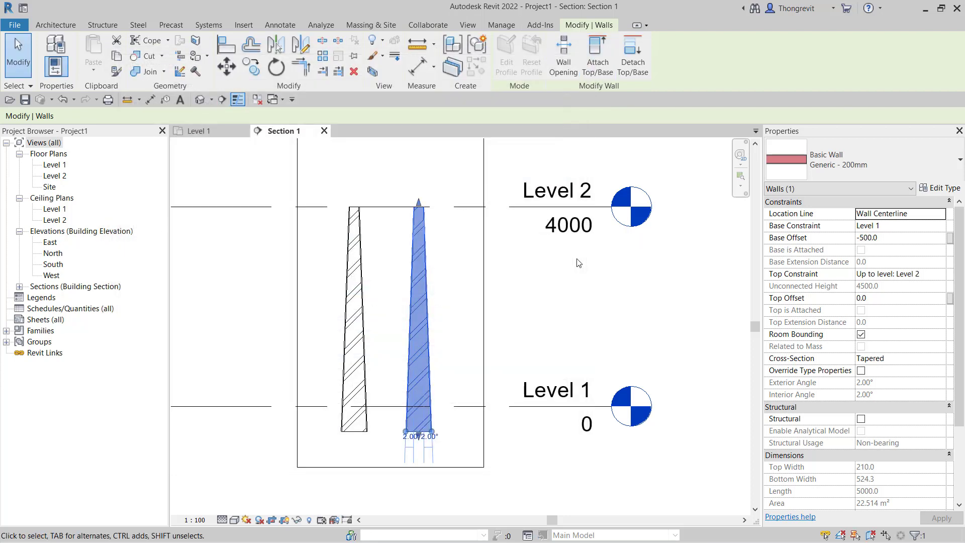
scroll(475, 335, up, 1)
scroll(476, 336, up, 1)
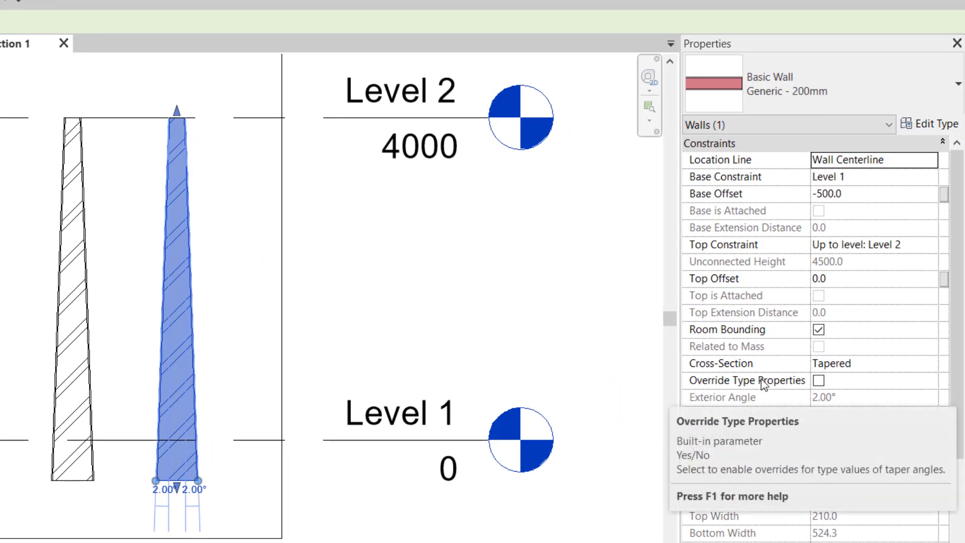
Step: Override the right wall's type angles with a 6° interior angle
click(818, 381)
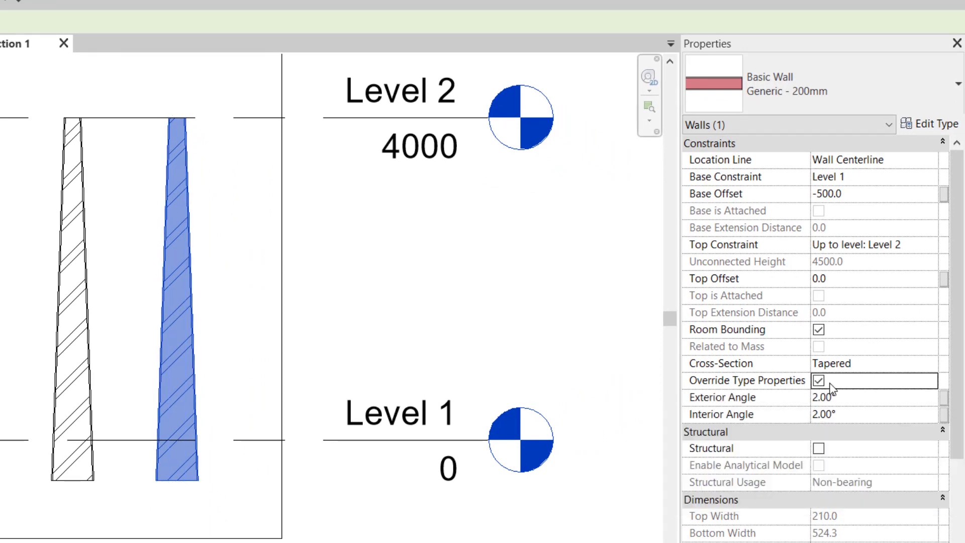
click(858, 413)
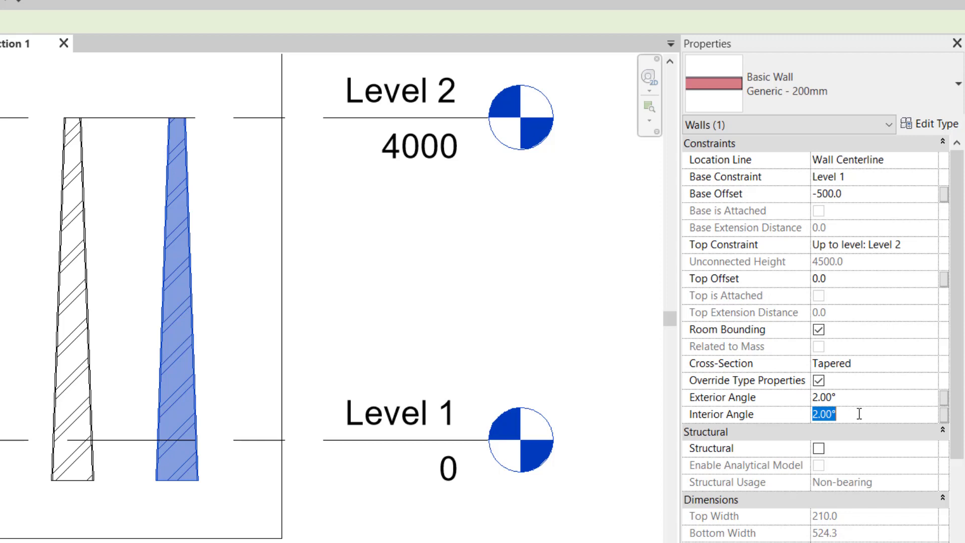
text(6)
key(Return)
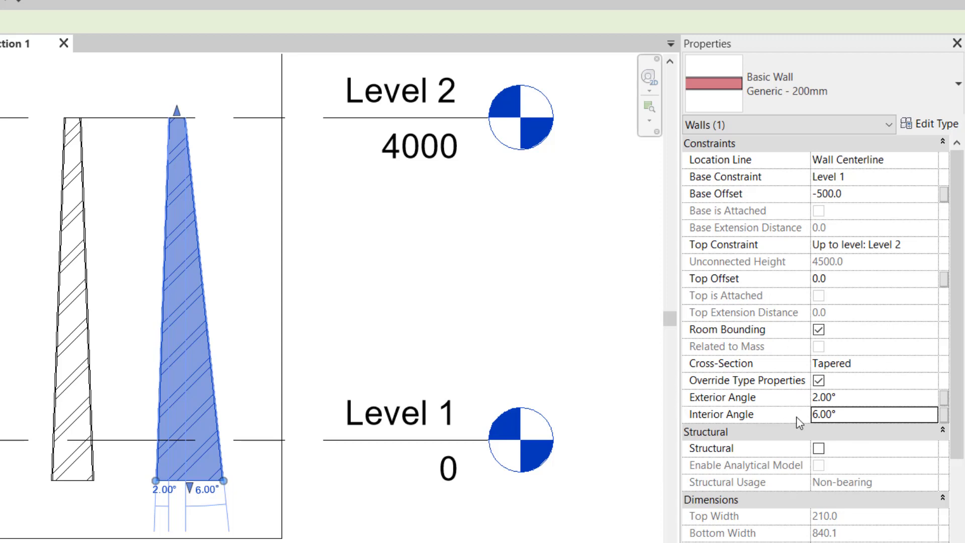
mouse_move(930, 124)
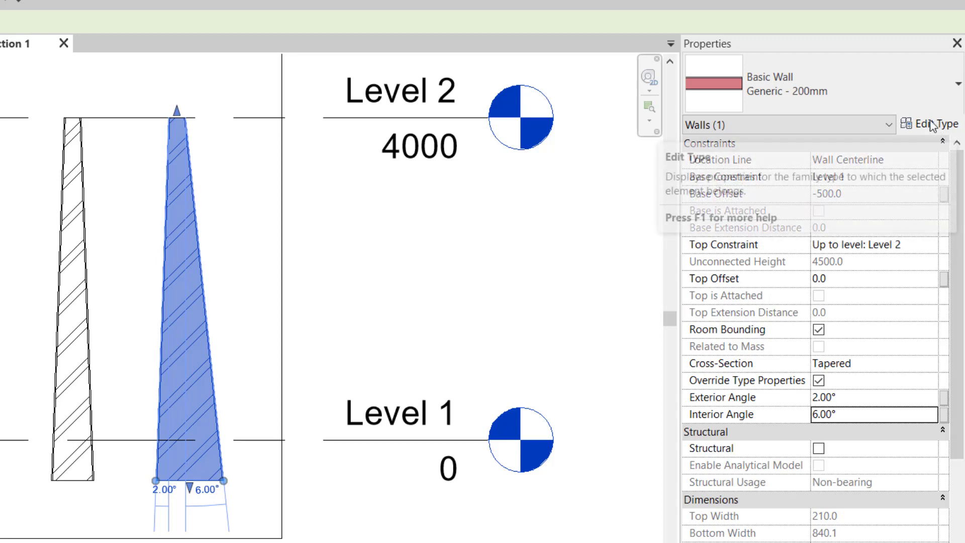
click(547, 237)
click(211, 329)
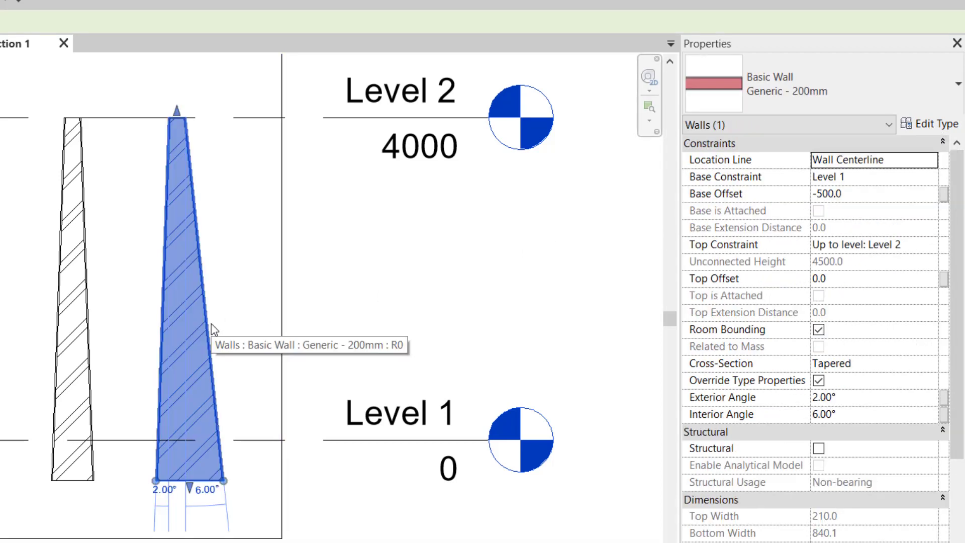
Step: Switch to the 3D view and orbit in to inspect the tapered wall
key(Escape)
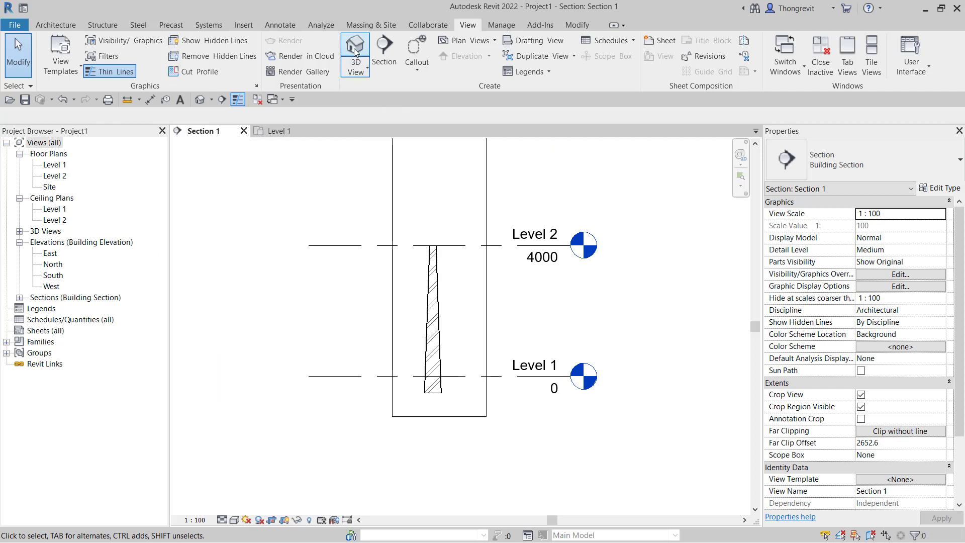
click(354, 48)
shift+middle_drag(453, 417, 466, 422)
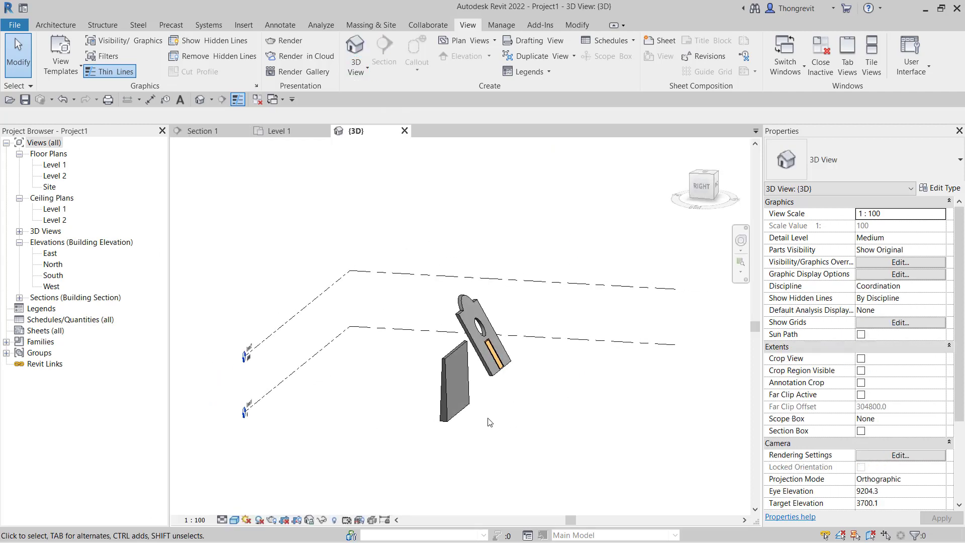
scroll(466, 422, up, 3)
click(427, 402)
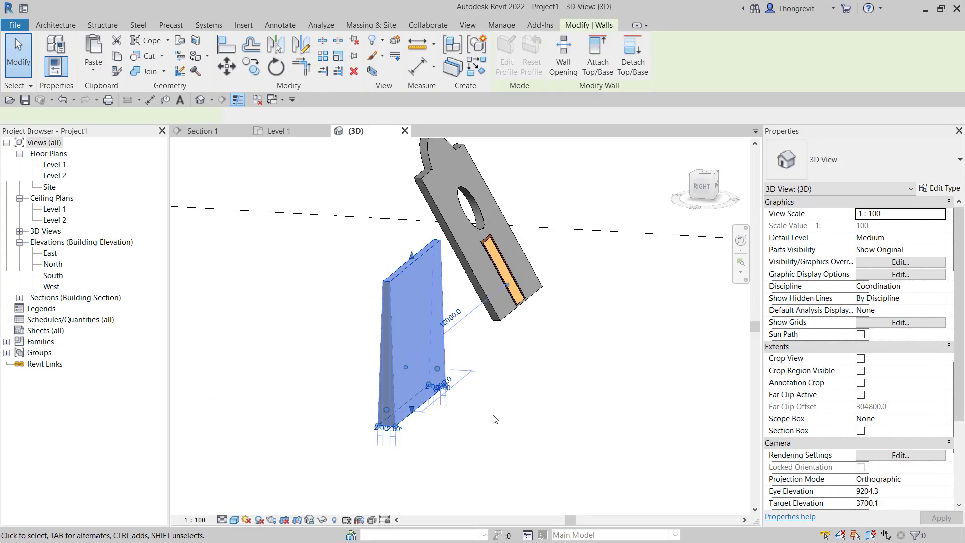
click(497, 420)
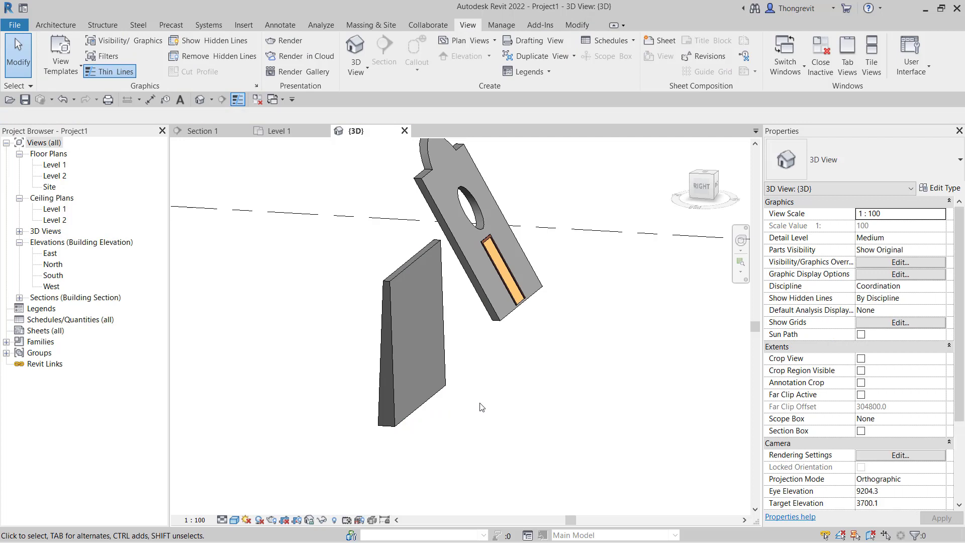
Step: Place an M_Single-Flush 0915 x 2134mm door in the tapered wall
click(67, 28)
click(78, 50)
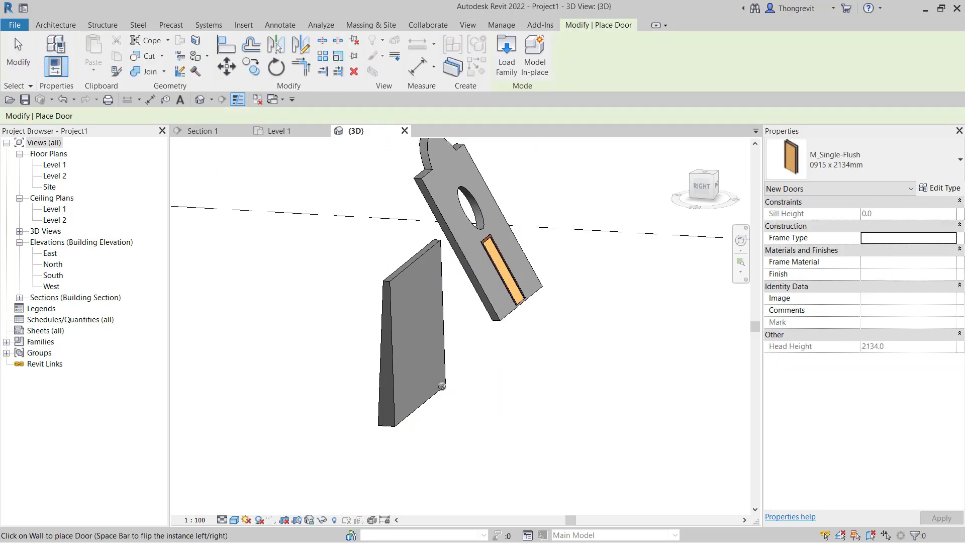
click(421, 394)
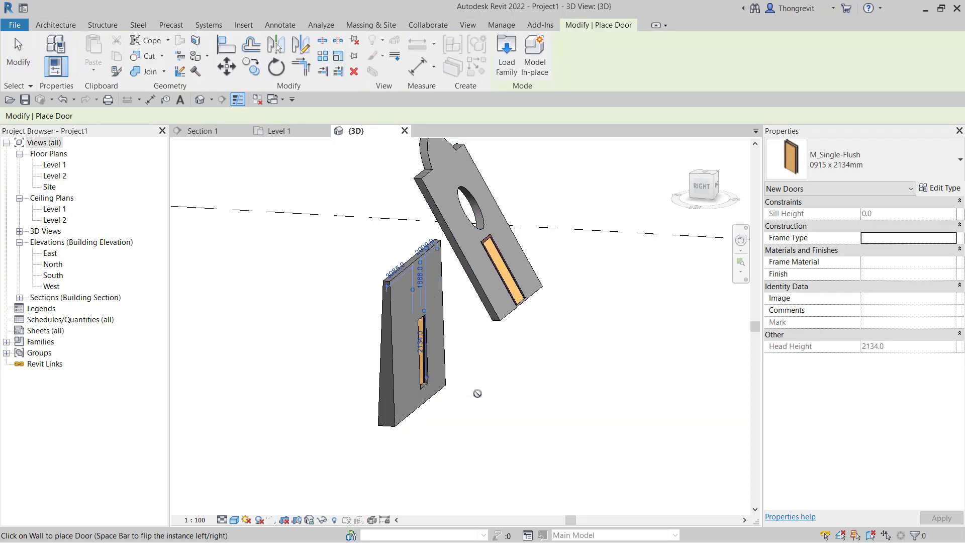
key(Escape)
key(Escape)
Step: Orbit around the new door to check it, then return to the Section 1 view
shift+middle_drag(487, 406, 452, 397)
scroll(353, 383, up, 3)
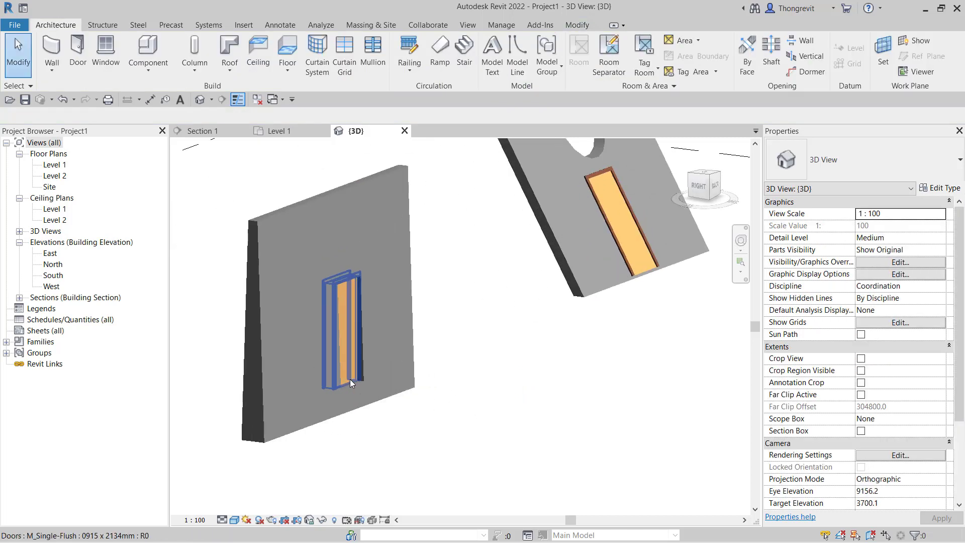
scroll(353, 383, up, 2)
click(353, 380)
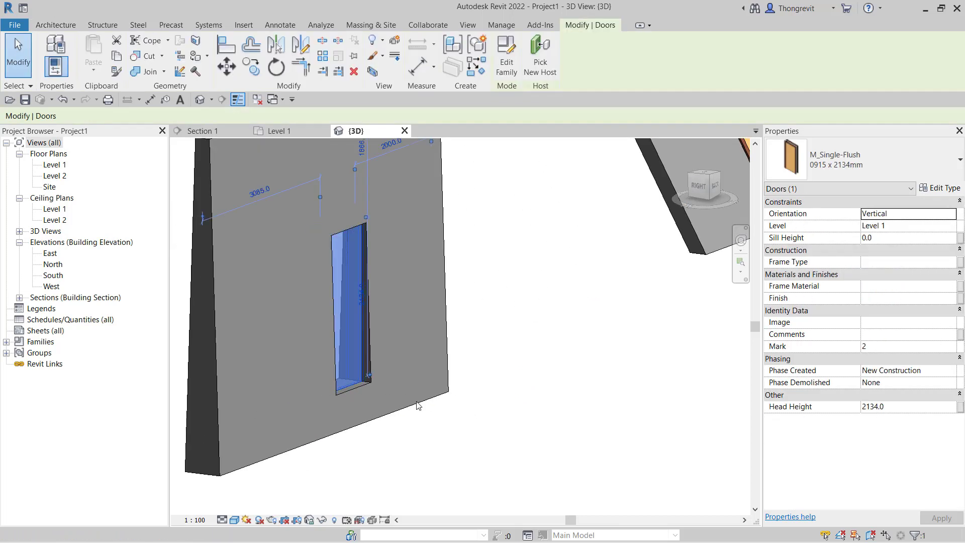
mouse_move(409, 405)
shift+middle_down()
mouse_move(424, 413)
mouse_move(416, 447)
mouse_move(642, 440)
mouse_move(492, 455)
mouse_move(382, 281)
shift+middle_up()
key(Escape)
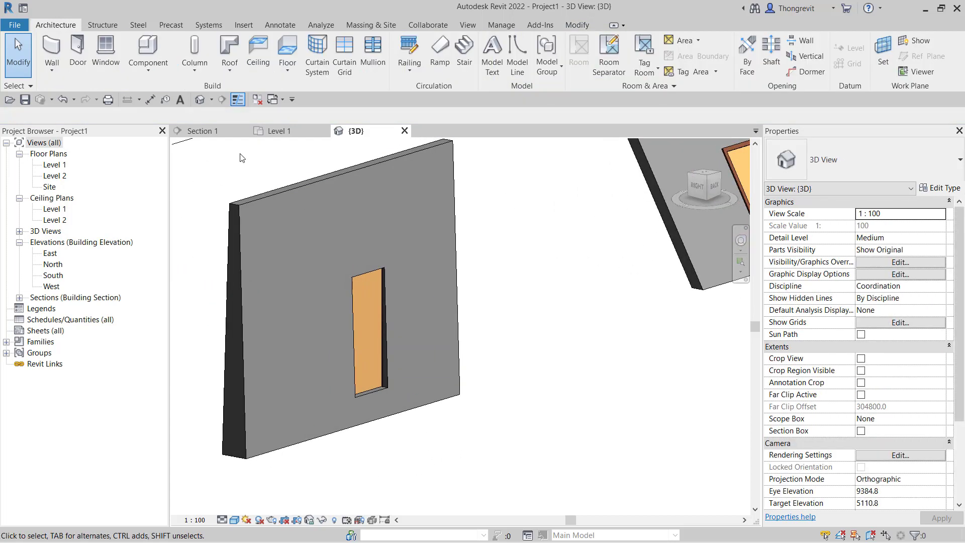
click(201, 130)
scroll(399, 305, up, 4)
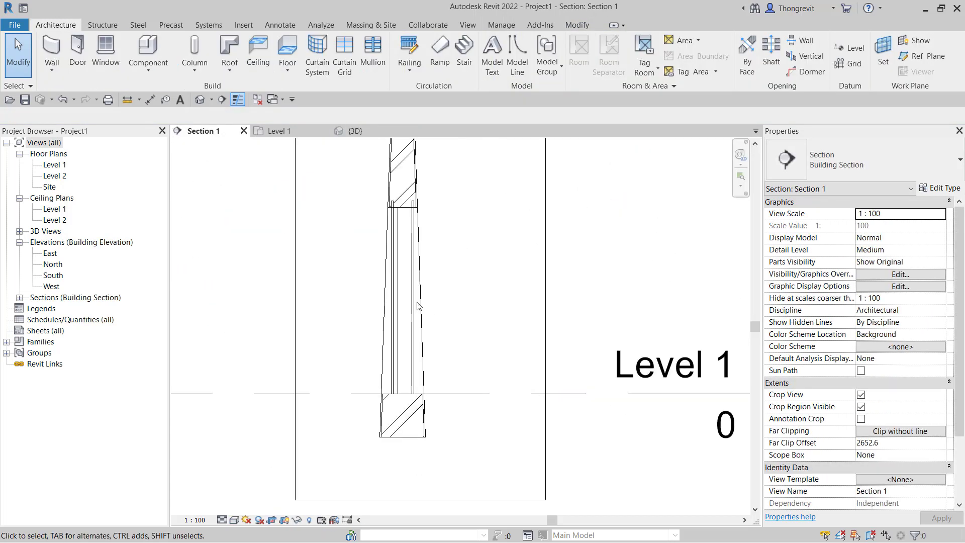
click(399, 306)
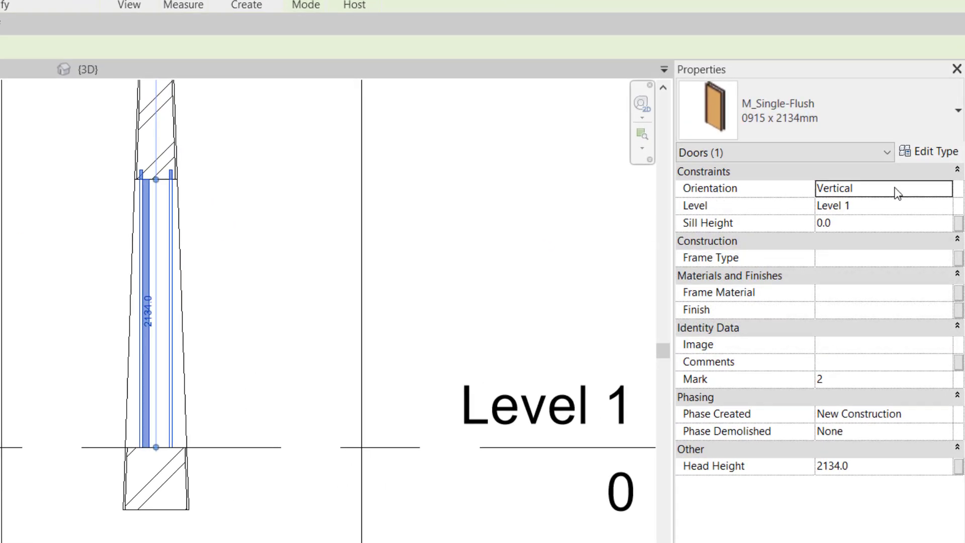
click(945, 189)
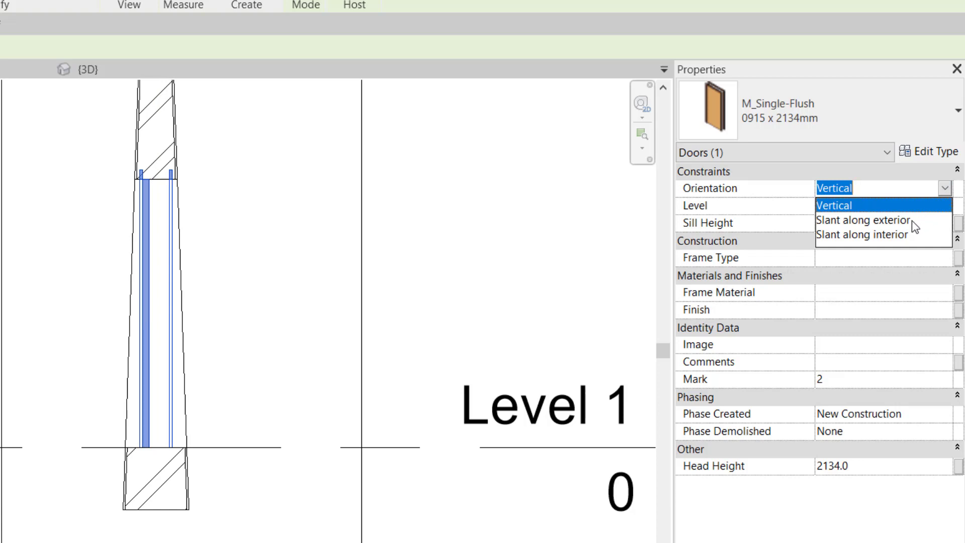
click(882, 224)
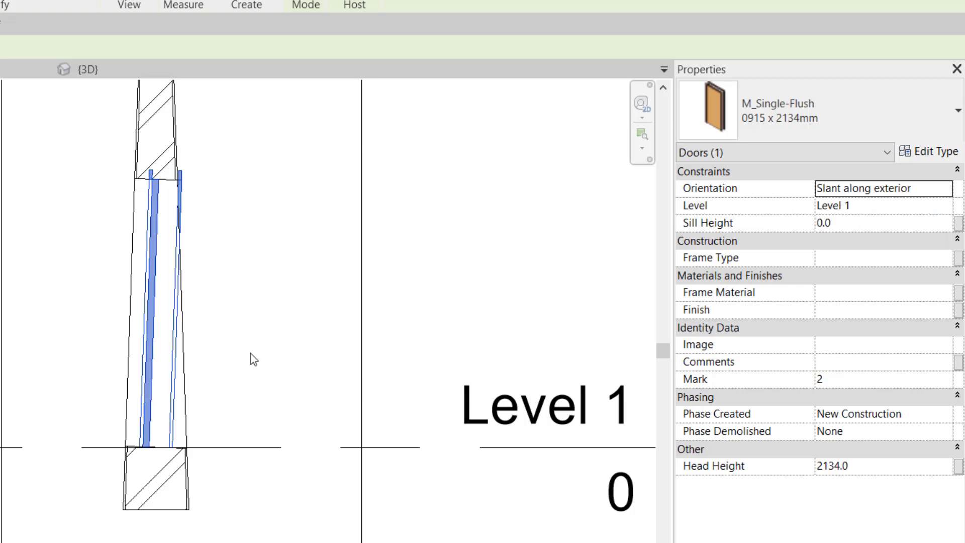
middle_drag(233, 308, 196, 333)
scroll(196, 333, down, 1)
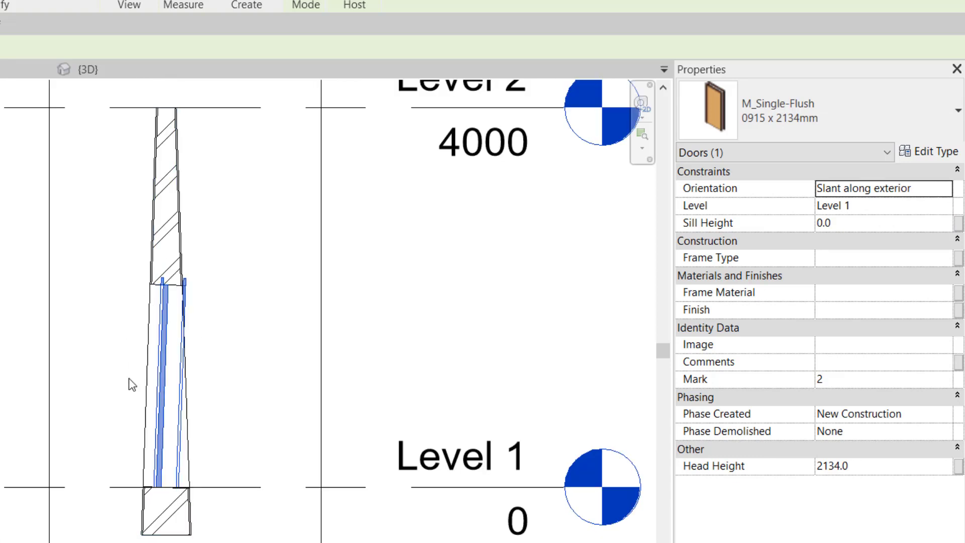
click(945, 188)
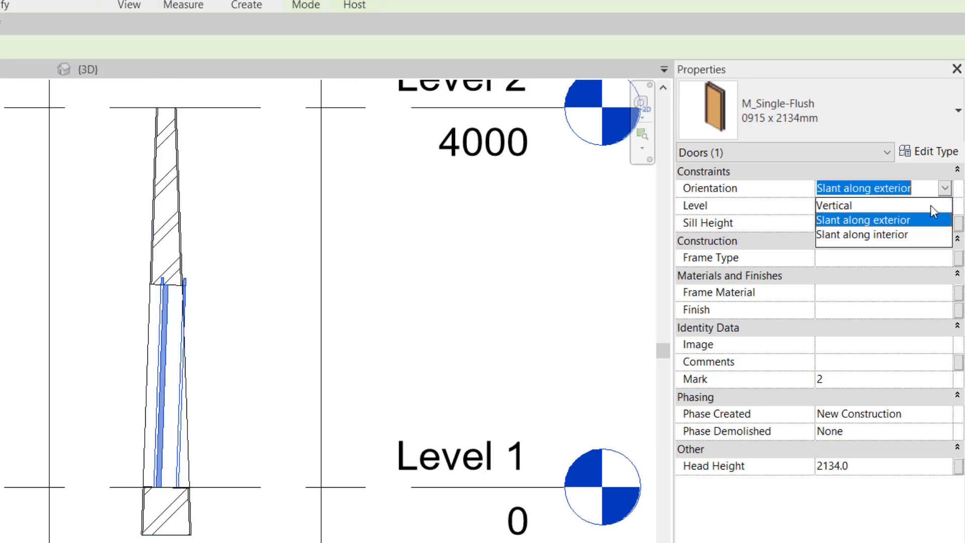
click(869, 235)
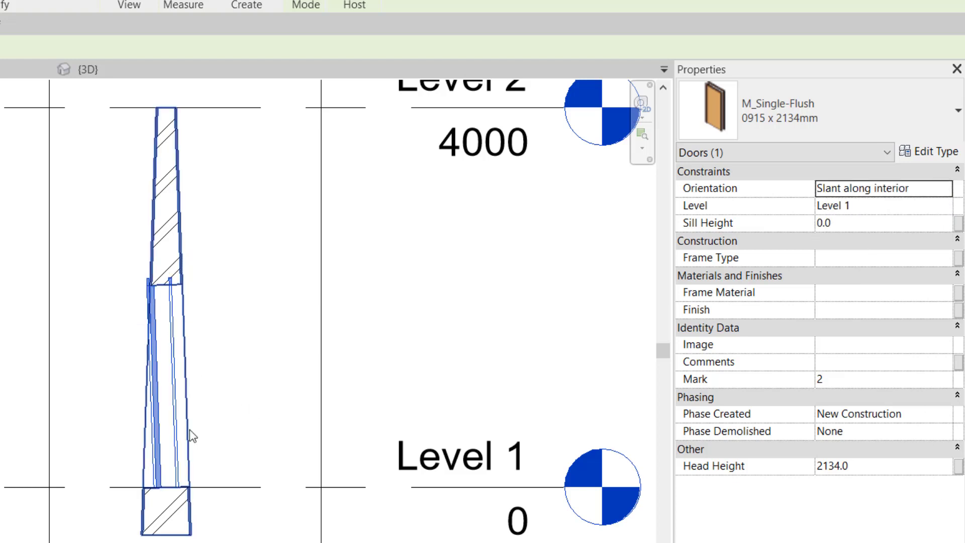
scroll(170, 508, up, 2)
scroll(172, 510, up, 2)
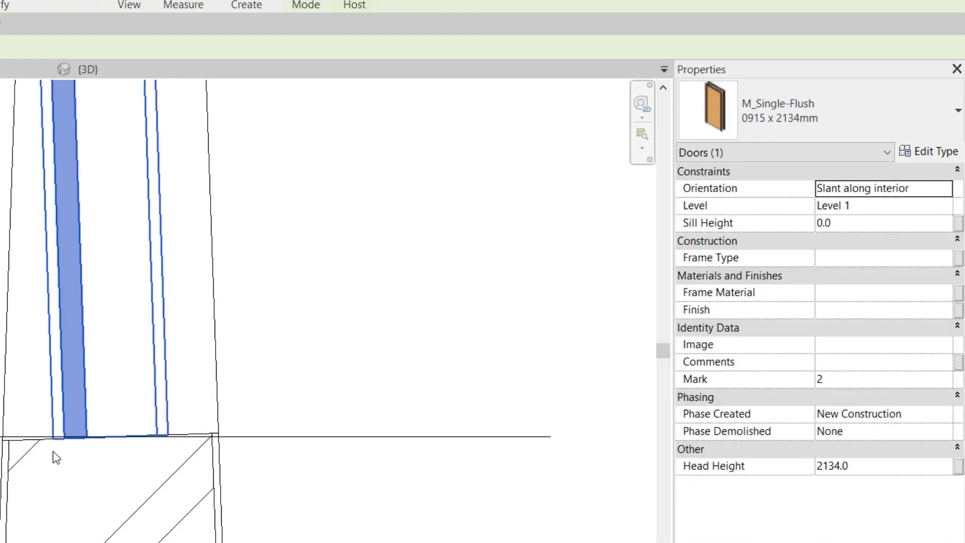
scroll(35, 458, up, 2)
scroll(30, 464, up, 1)
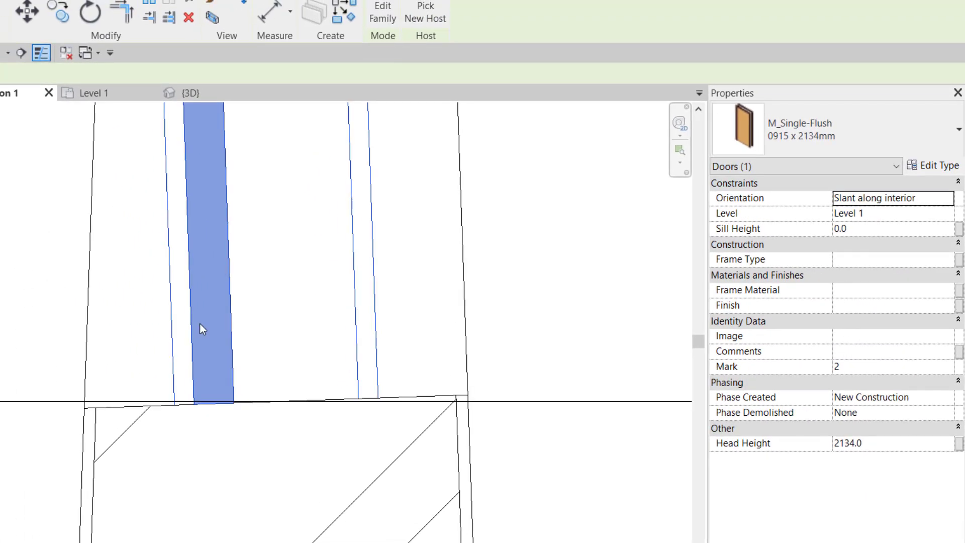
click(99, 442)
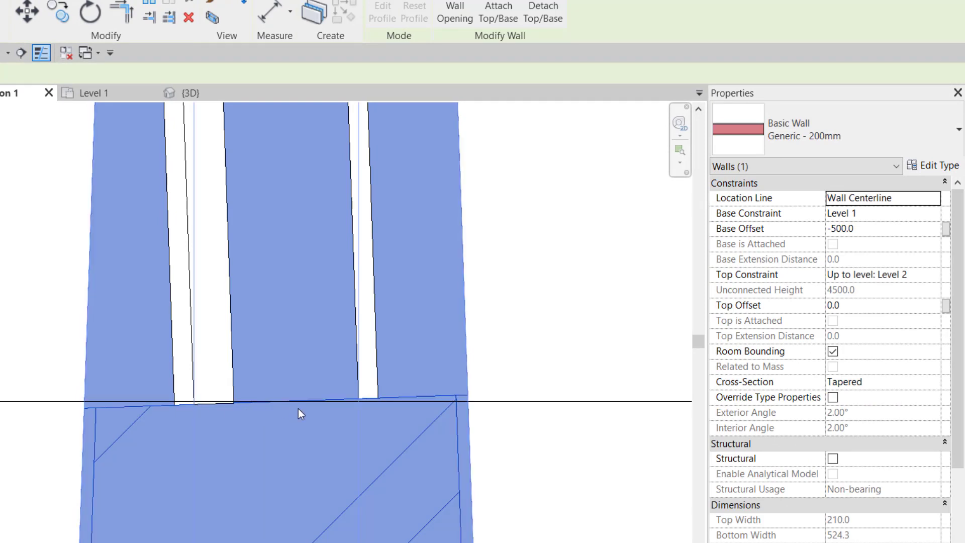
scroll(540, 470, down, 3)
scroll(540, 467, down, 2)
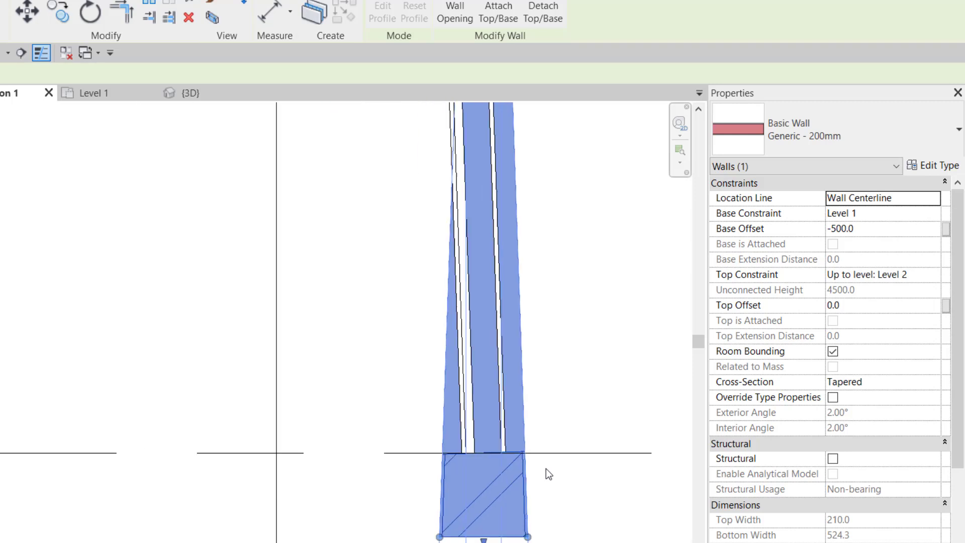
middle_drag(544, 471, 436, 443)
click(437, 443)
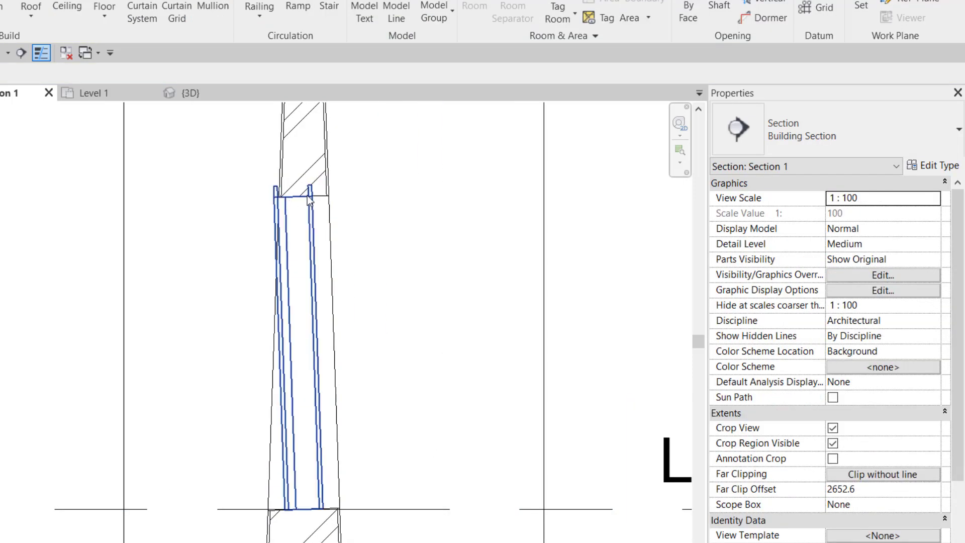
click(320, 398)
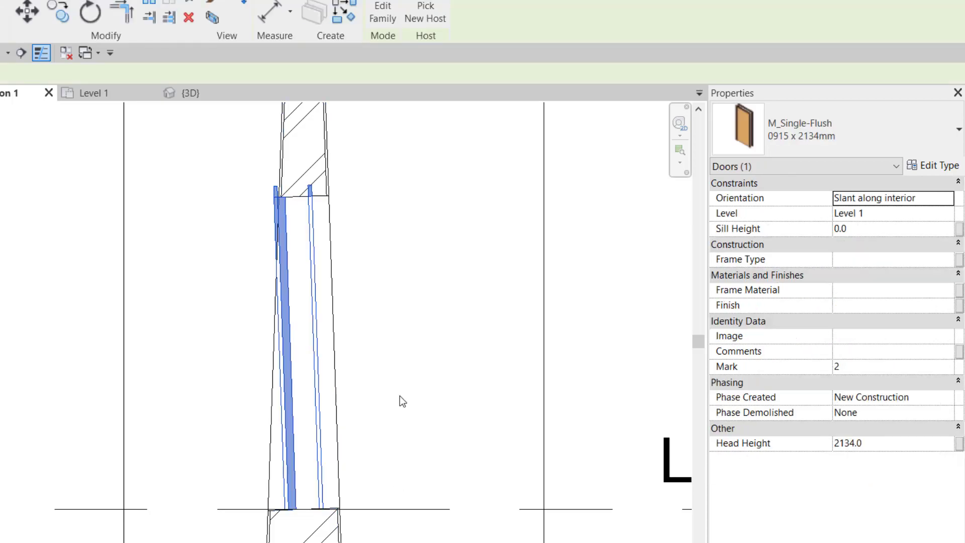
click(400, 396)
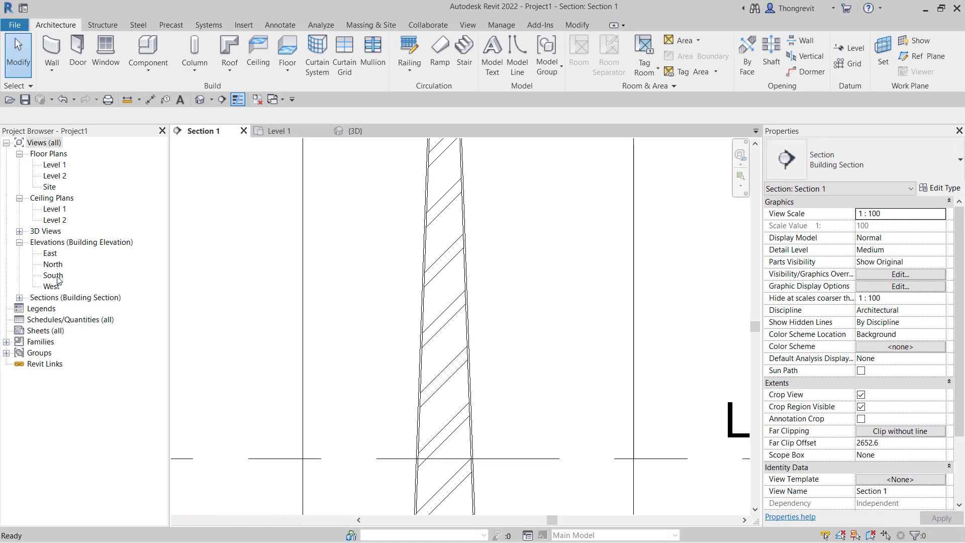
Step: In the South elevation, cut a rectangular Wall Opening through the tapered wall
double_click(54, 275)
middle_drag(517, 363, 485, 363)
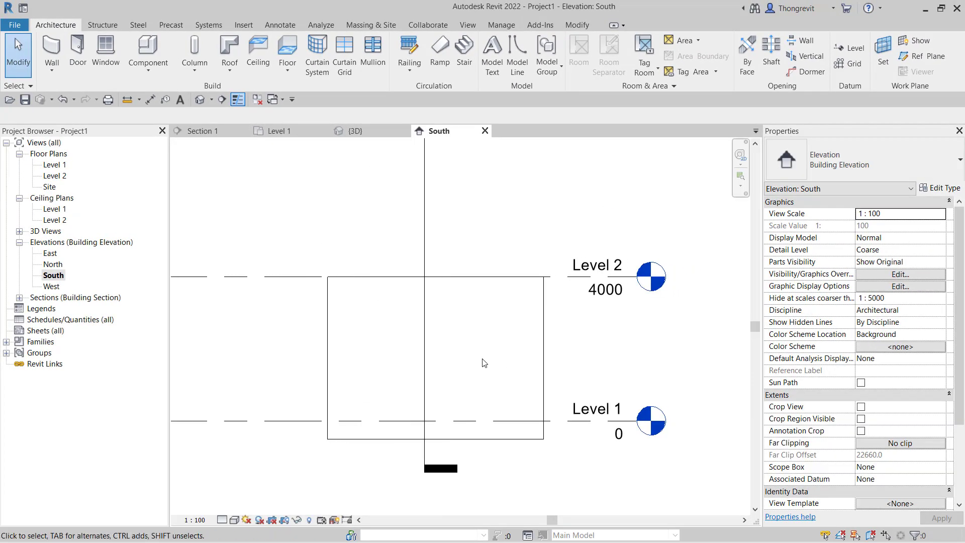
click(503, 280)
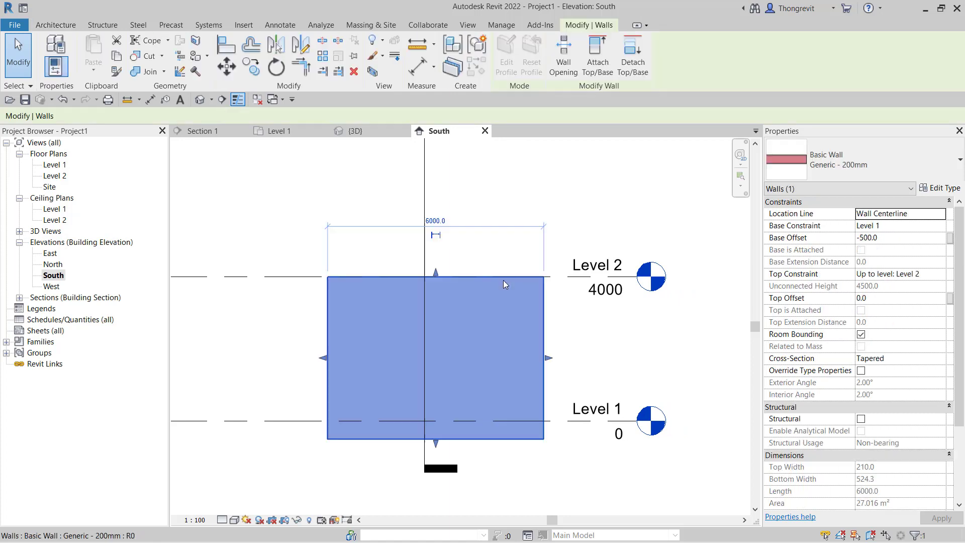
click(554, 80)
click(399, 320)
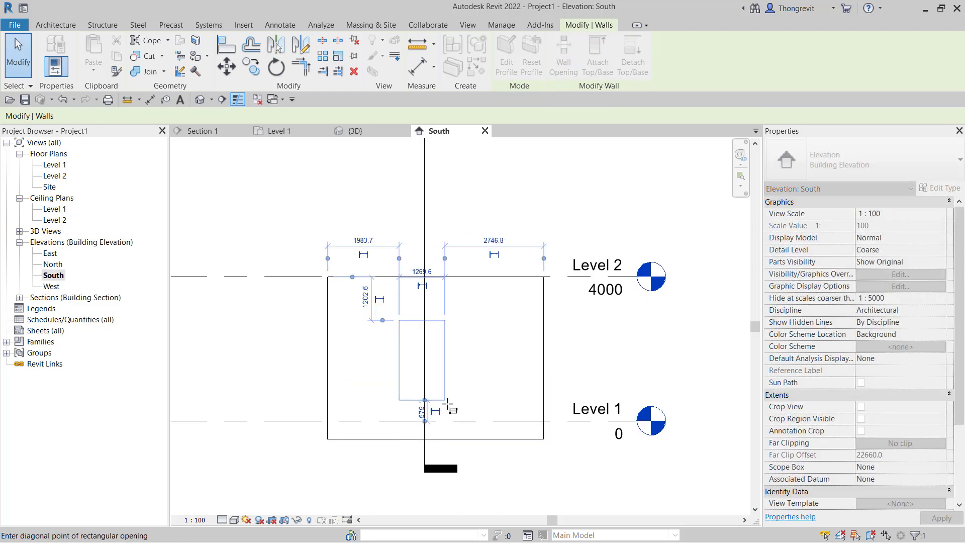
click(452, 420)
key(Escape)
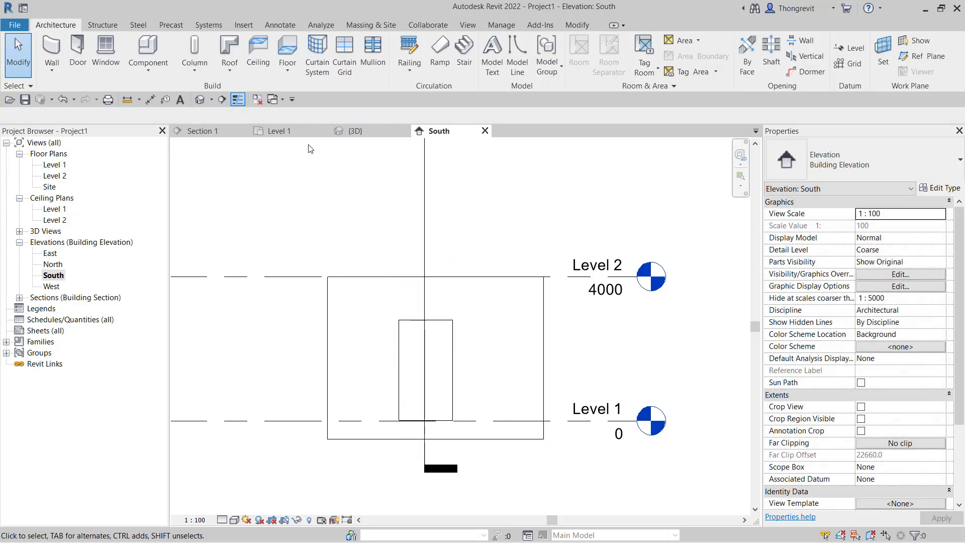
Step: Check the opening in the {3D} view, then open the Level 1 floor plan
click(204, 103)
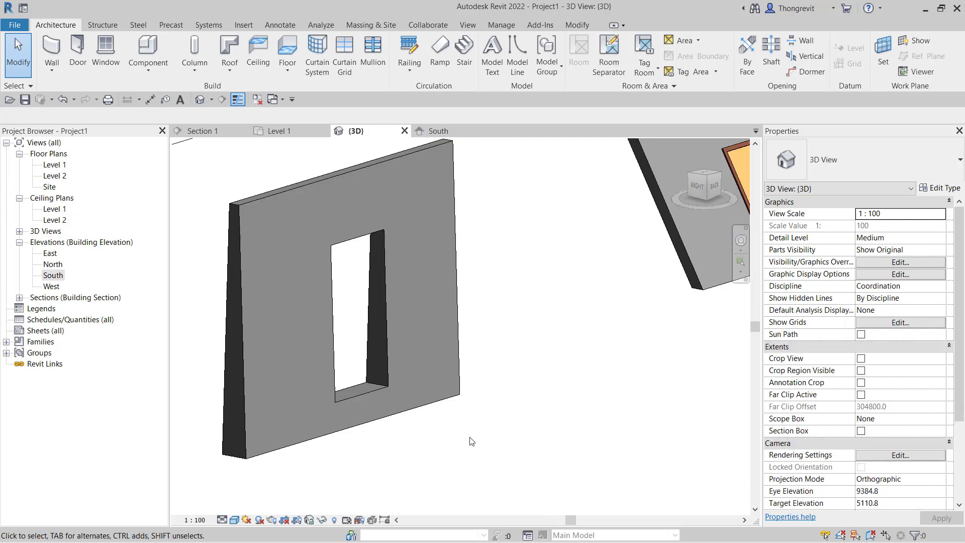
scroll(420, 258, up, 1)
scroll(420, 258, up, 1)
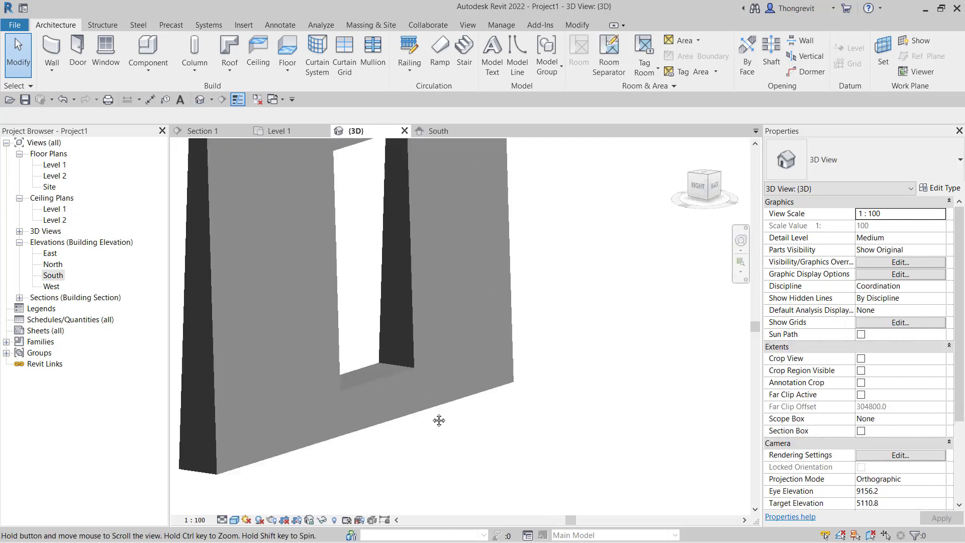
scroll(420, 258, up, 1)
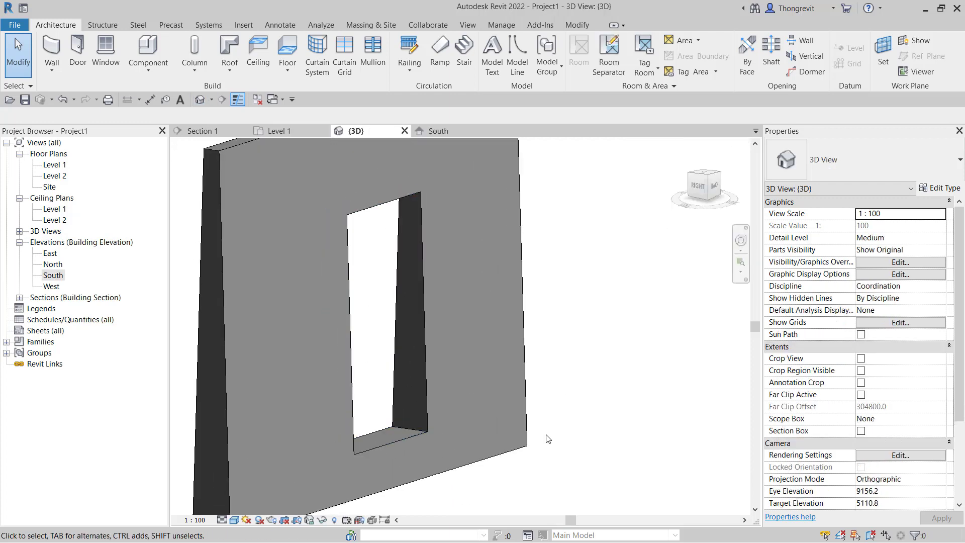
scroll(600, 440, down, 2)
shift+middle_drag(600, 439, 578, 430)
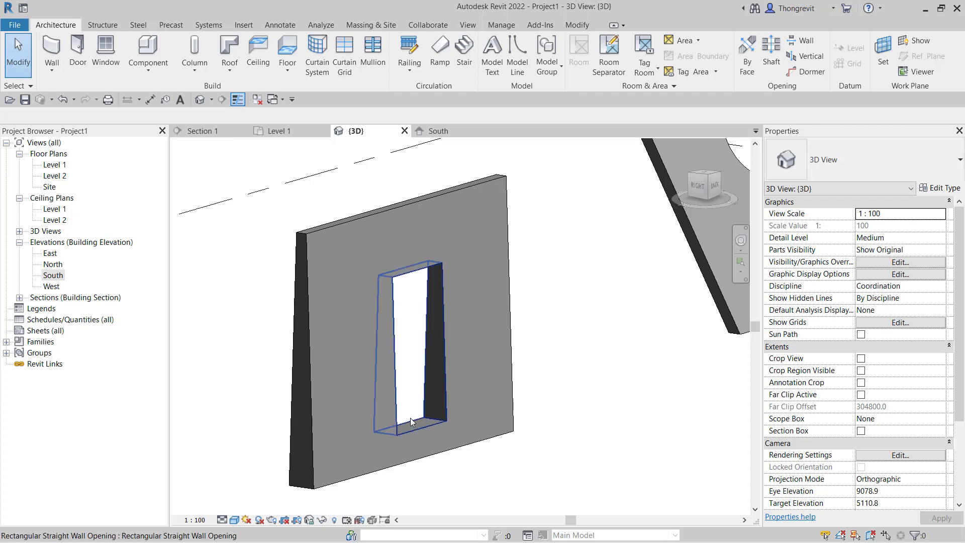
scroll(421, 419, up, 4)
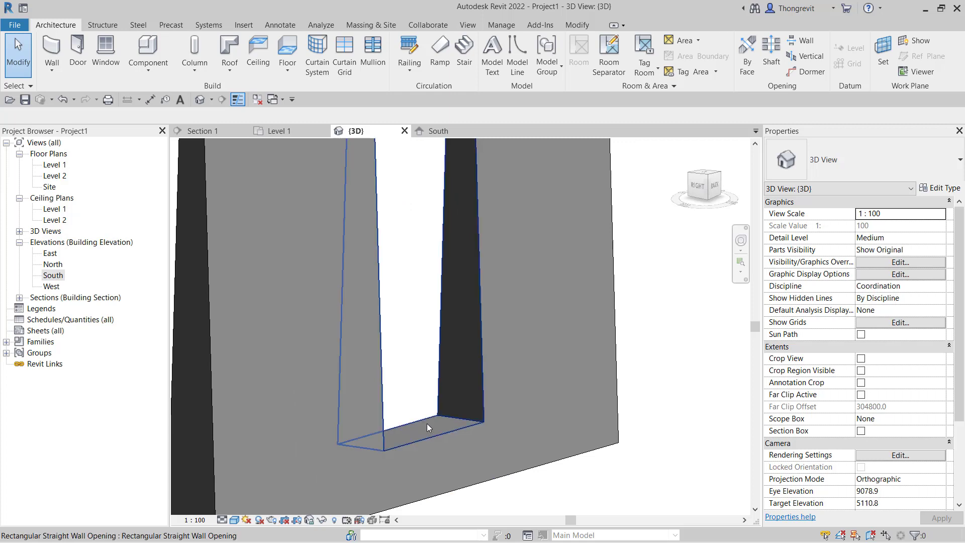
scroll(596, 443, down, 5)
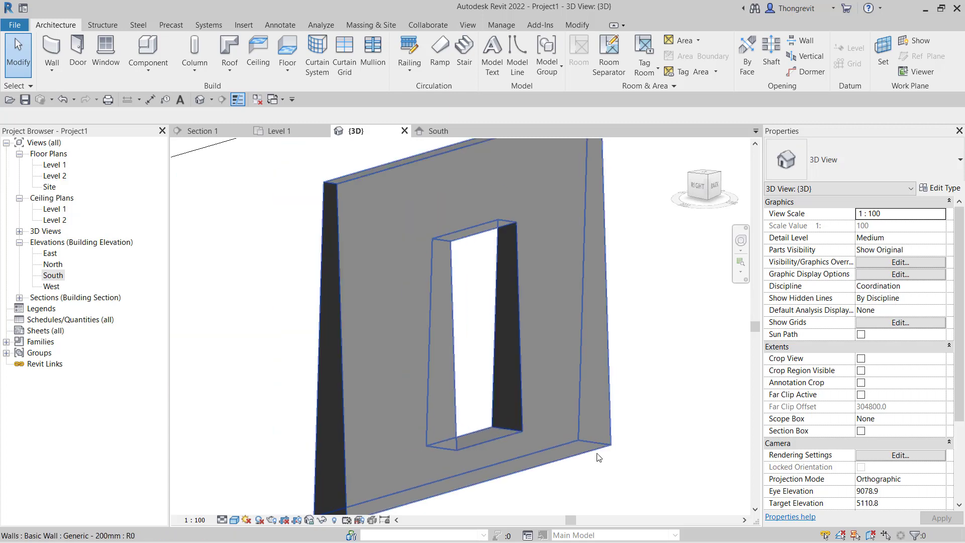
scroll(583, 446, down, 2)
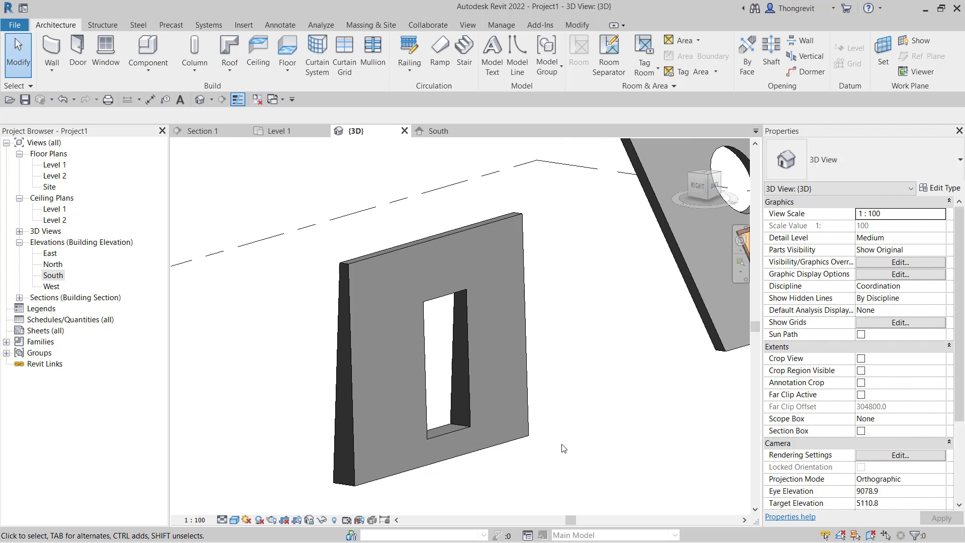
double_click(61, 168)
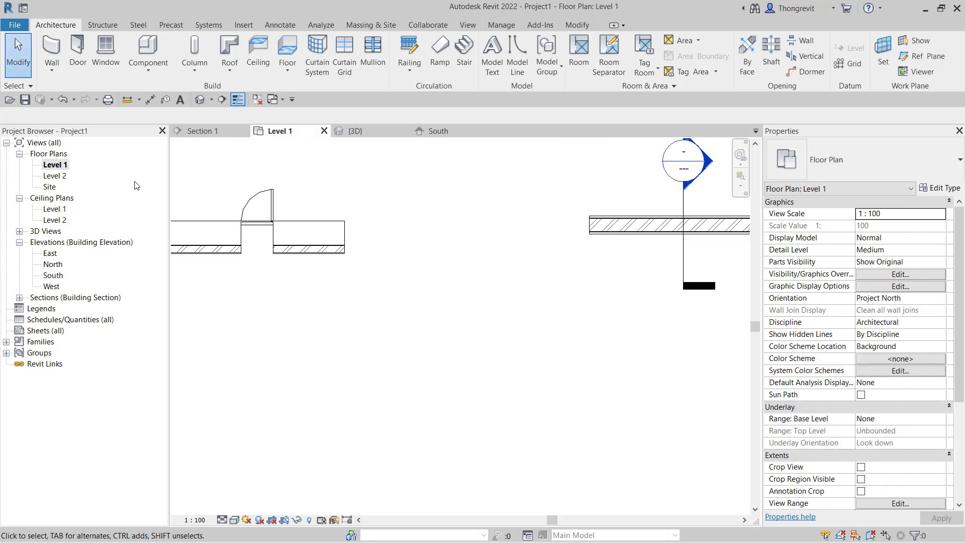
Step: Draw three joined Generic - 200mm walls forming a U, with a 2700 top wall
click(55, 73)
click(88, 91)
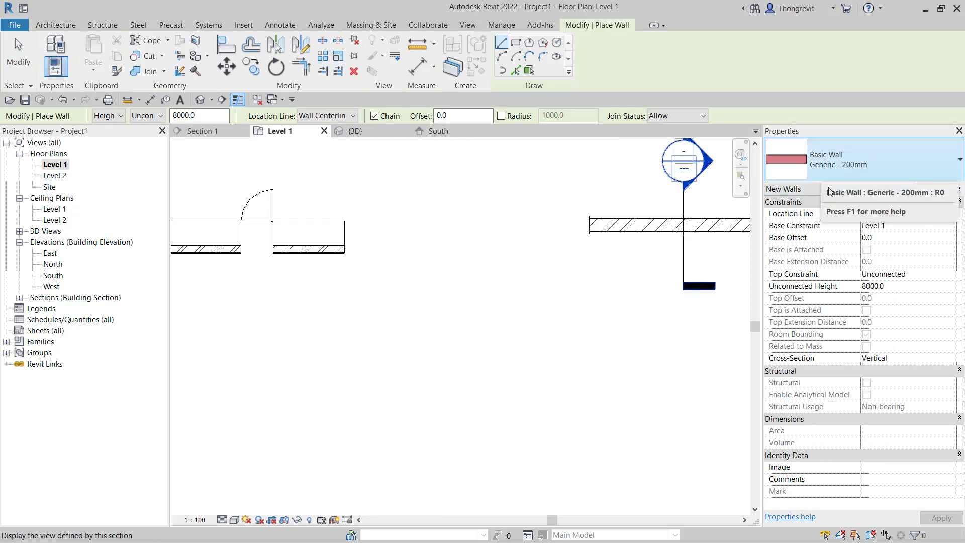
click(380, 303)
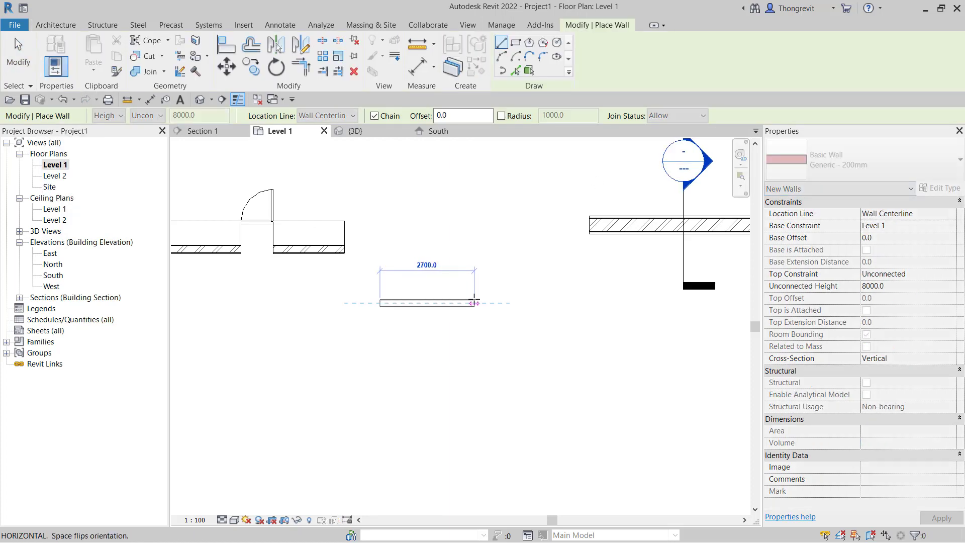
click(474, 303)
click(474, 345)
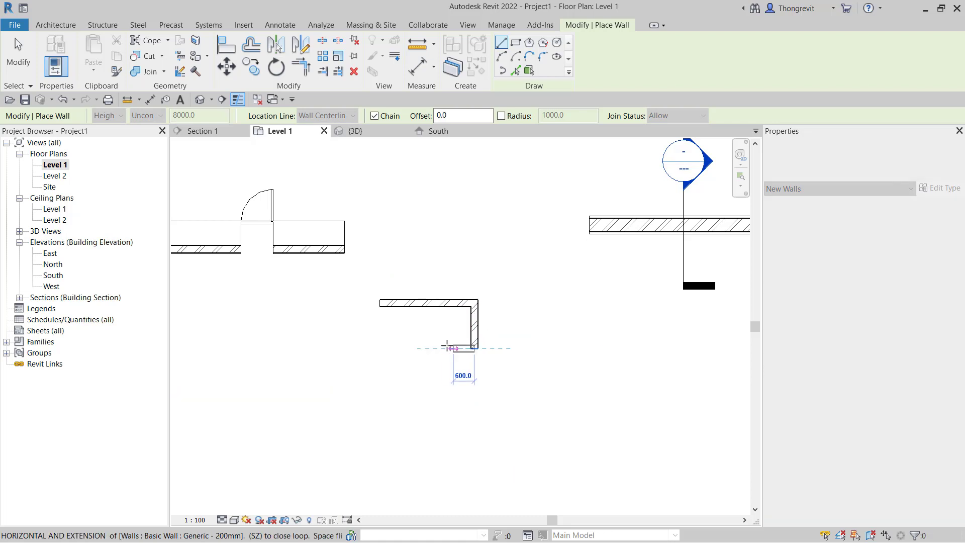
click(431, 329)
scroll(431, 329, up, 3)
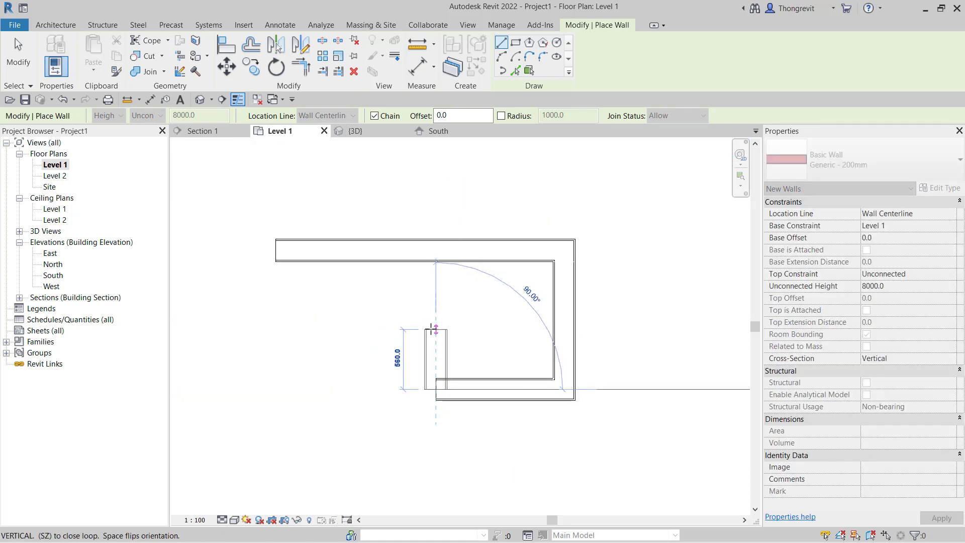
key(Escape)
key(Escape)
middle_drag(469, 332, 461, 326)
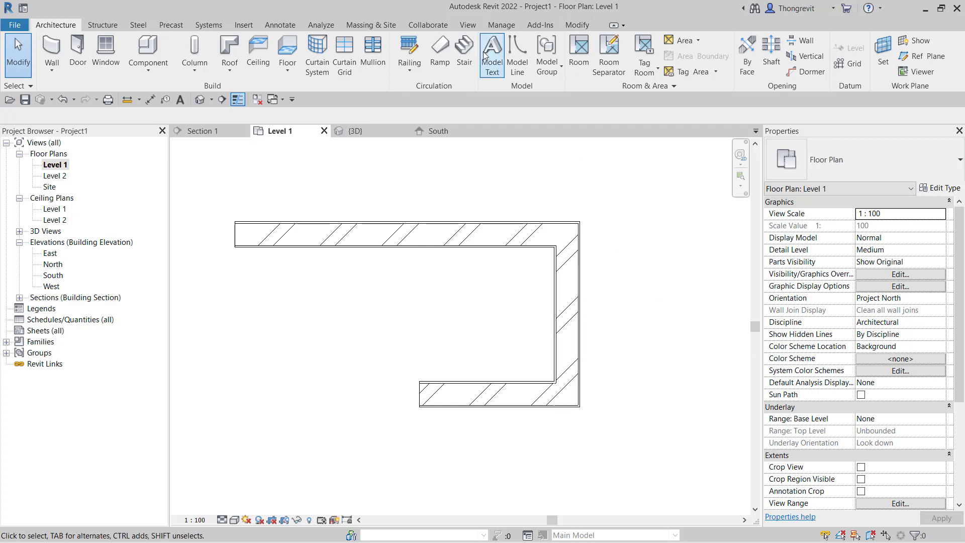
Step: In Visibility/Graphics, uncheck the Walls' Non-Core Layers subcategory for the Level 1 plan
click(467, 25)
click(133, 45)
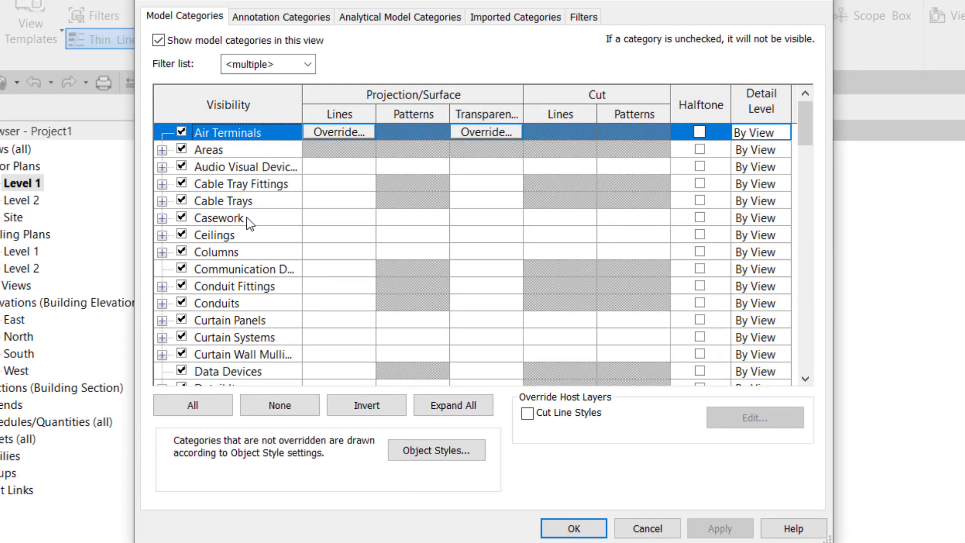
click(245, 218)
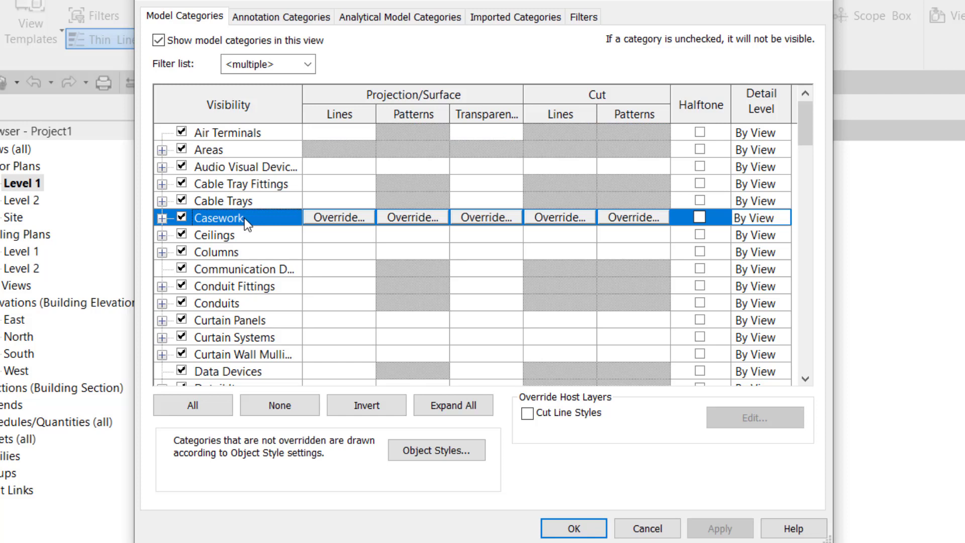
key(w)
scroll(272, 255, down, 1)
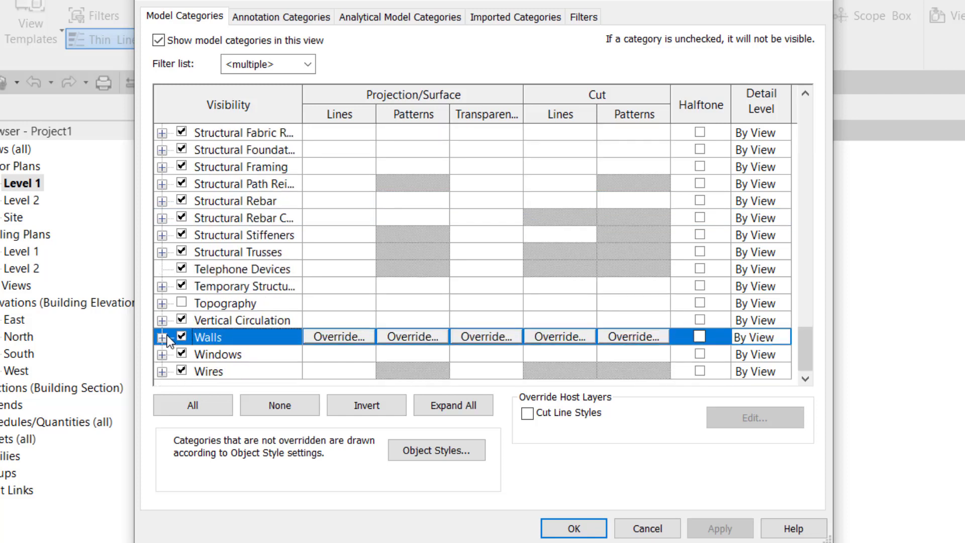
click(165, 336)
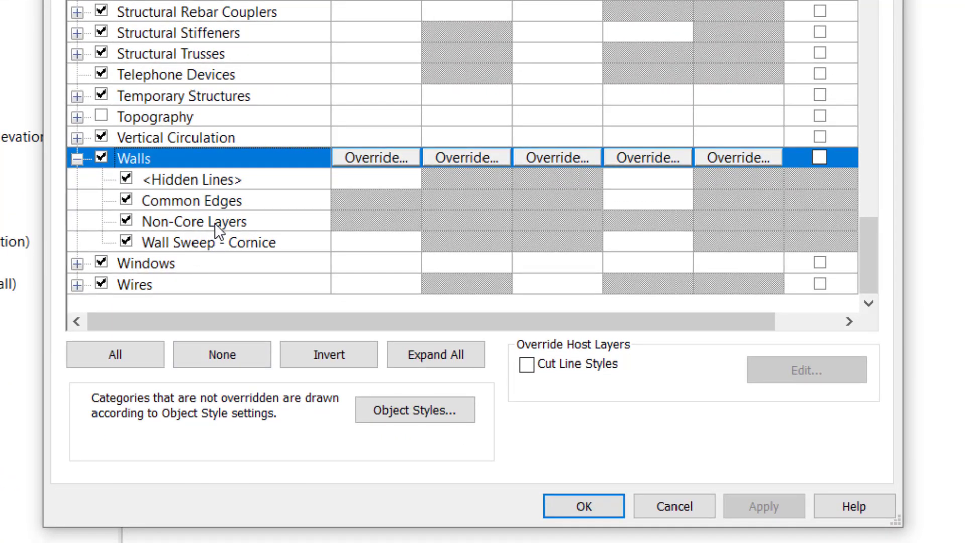
click(210, 224)
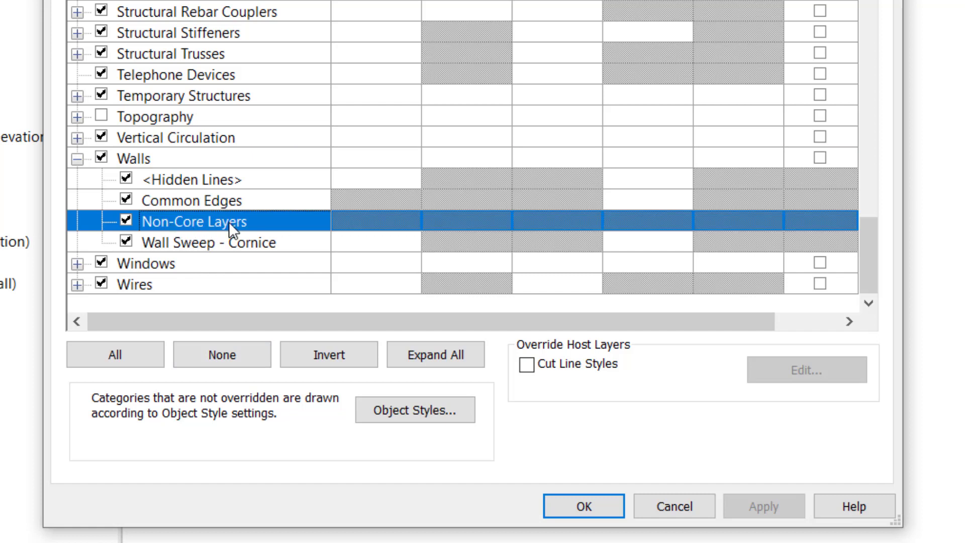
click(126, 221)
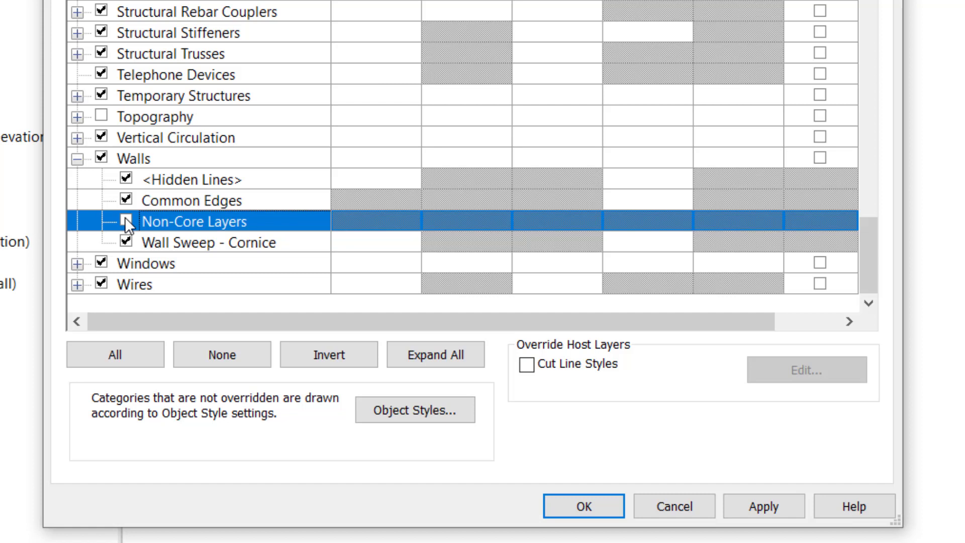
click(565, 513)
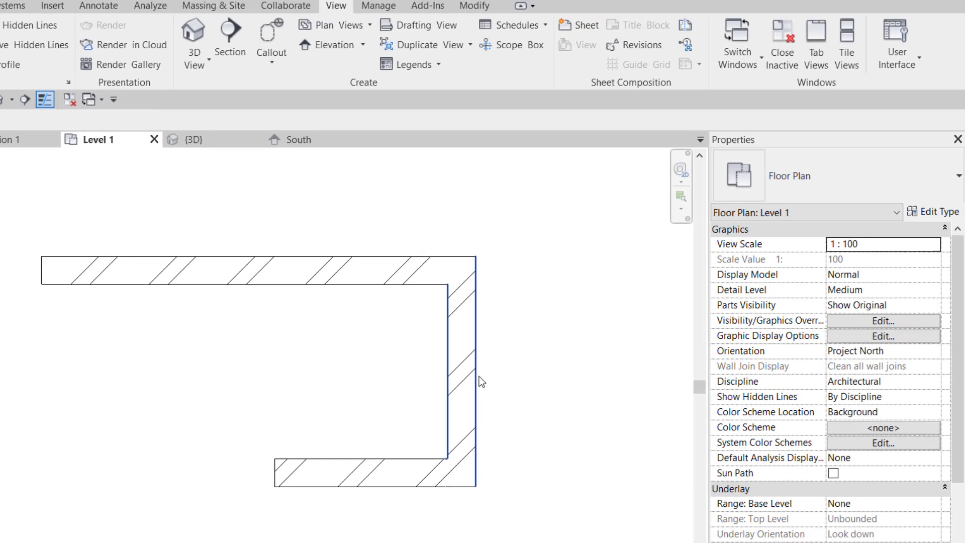
Step: Open the Generic - 200mm wall structure with its section preview and inspect the core boundaries
click(470, 377)
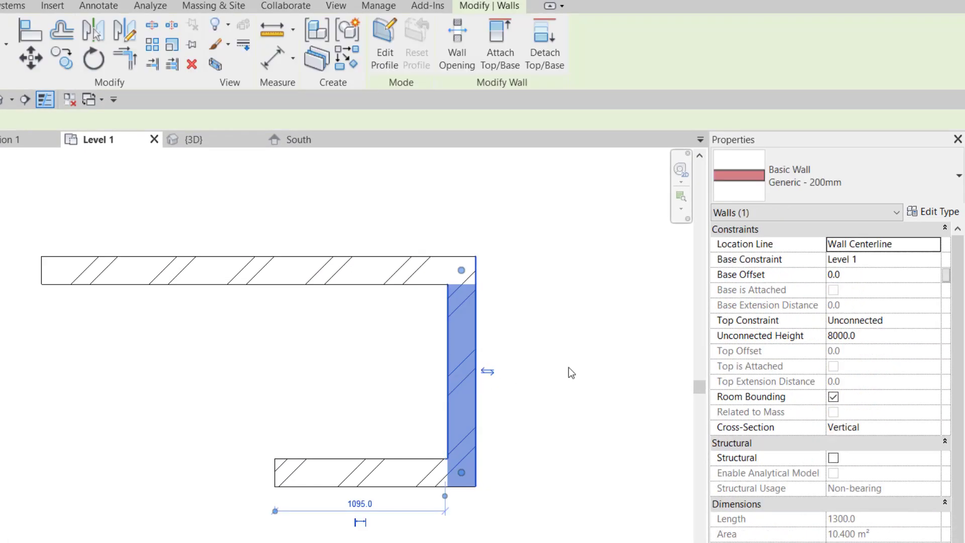
click(927, 213)
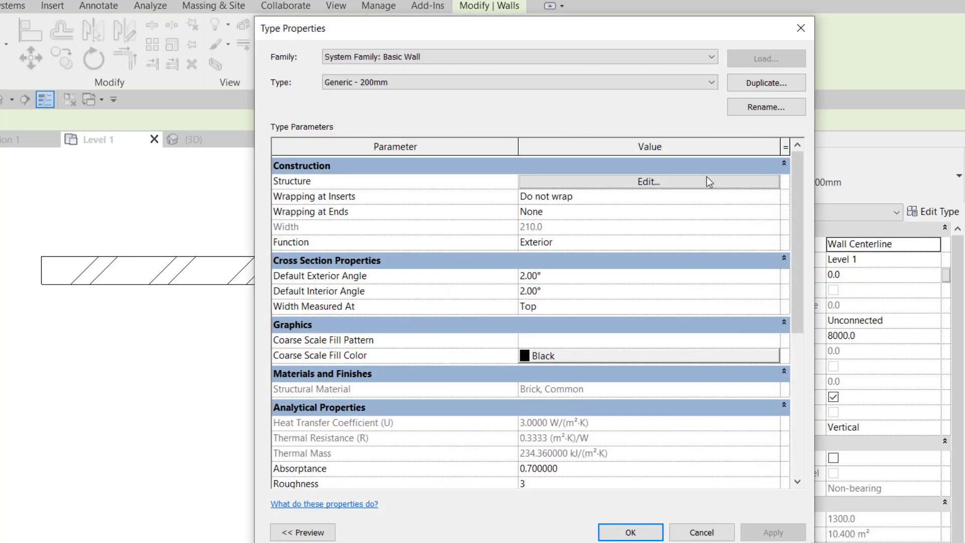
click(700, 181)
click(308, 533)
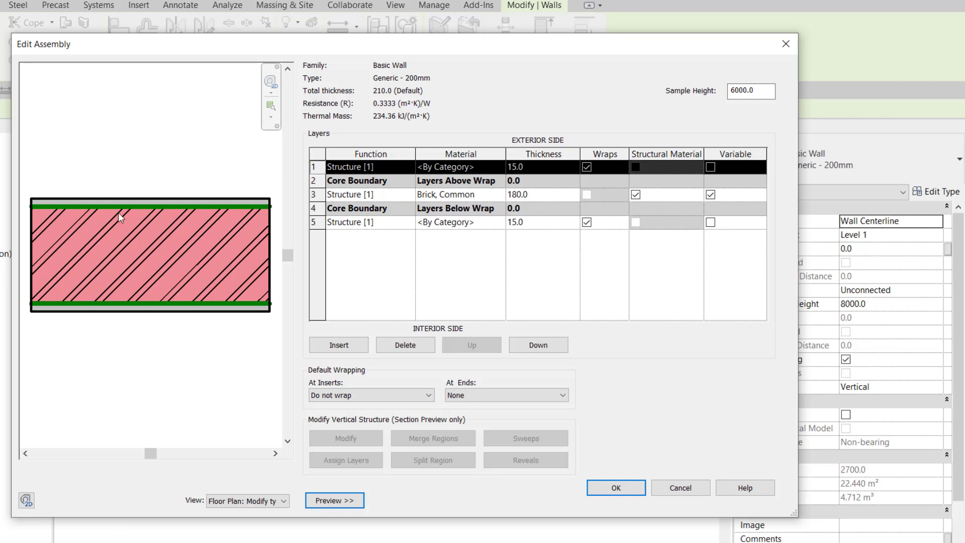
click(328, 183)
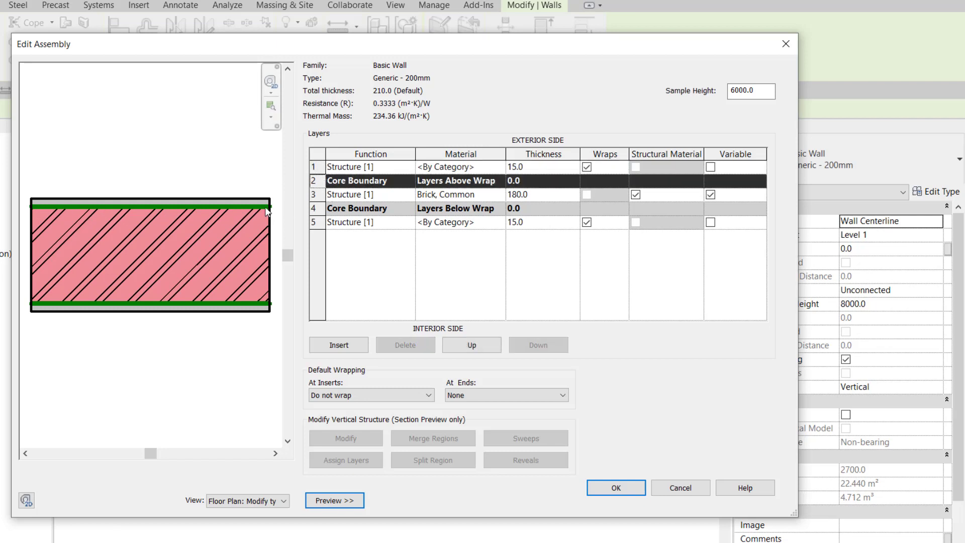
click(314, 209)
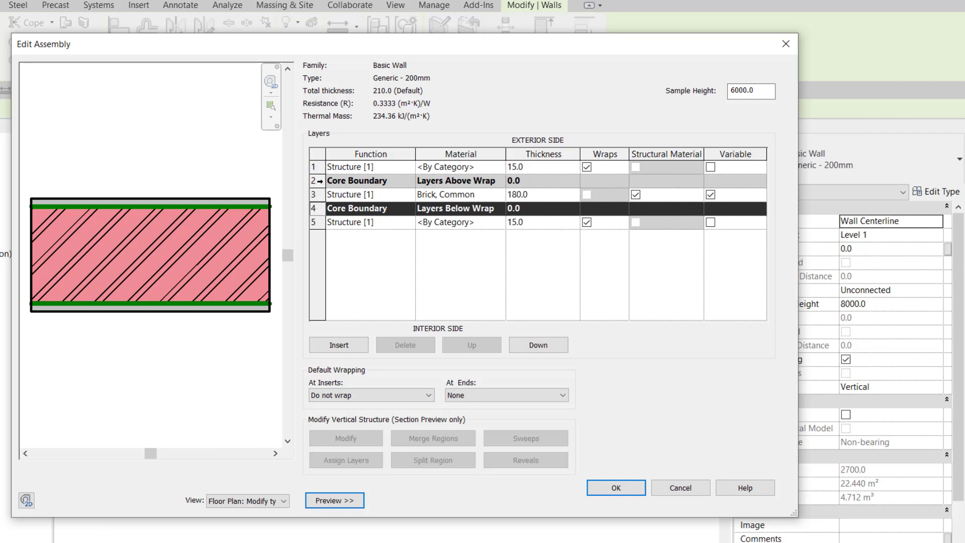
click(317, 182)
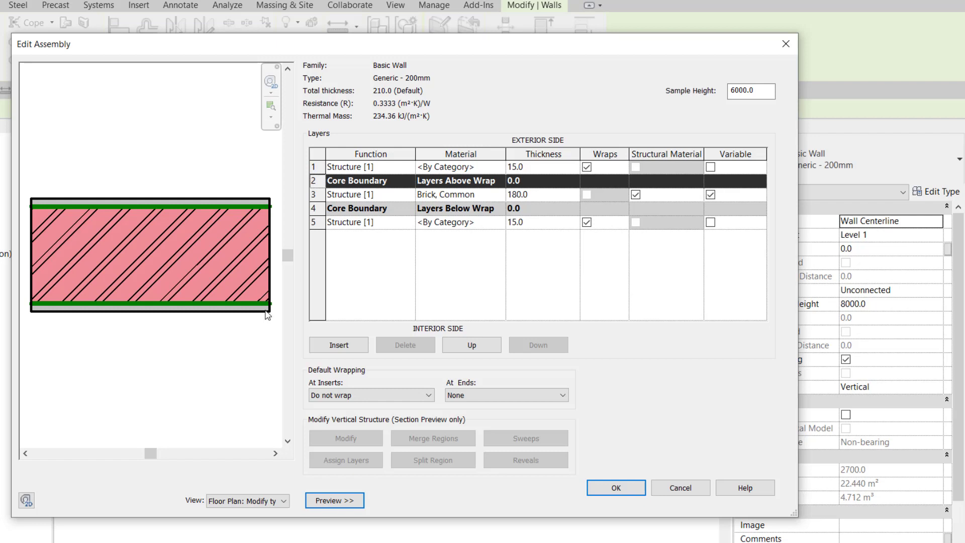
Step: Move the exterior 15 mm layer inside the core and set both 15 mm layers to Substrate [2]
click(322, 166)
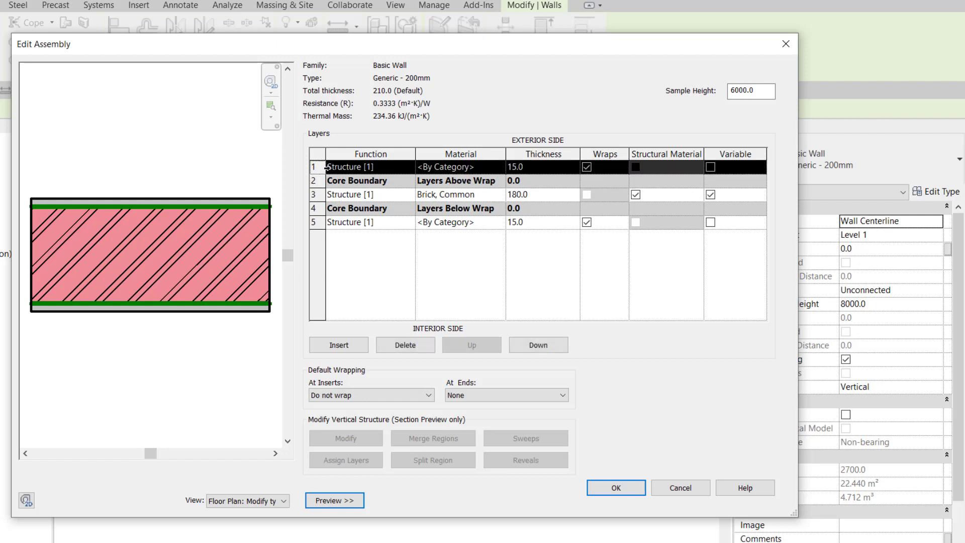
click(527, 346)
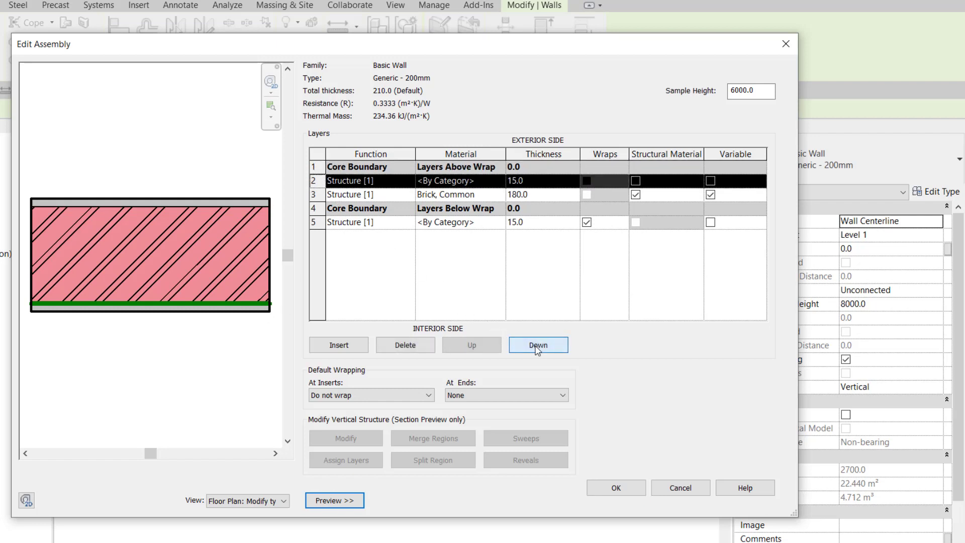
click(411, 181)
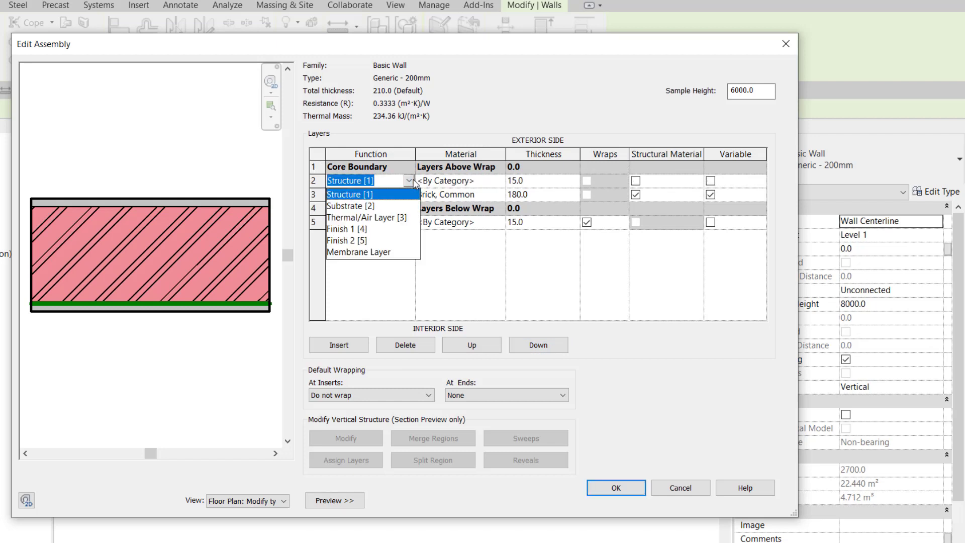
click(372, 206)
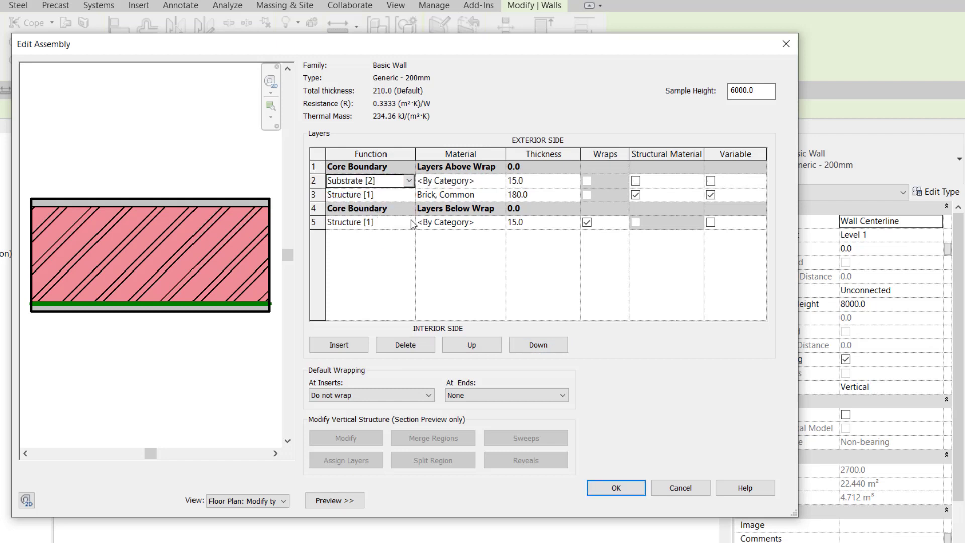
click(409, 222)
click(364, 249)
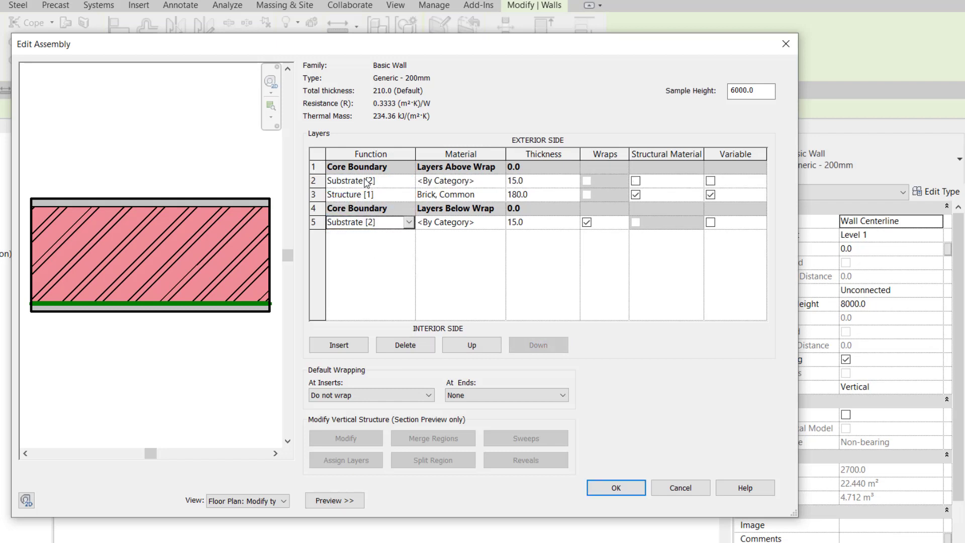
click(382, 181)
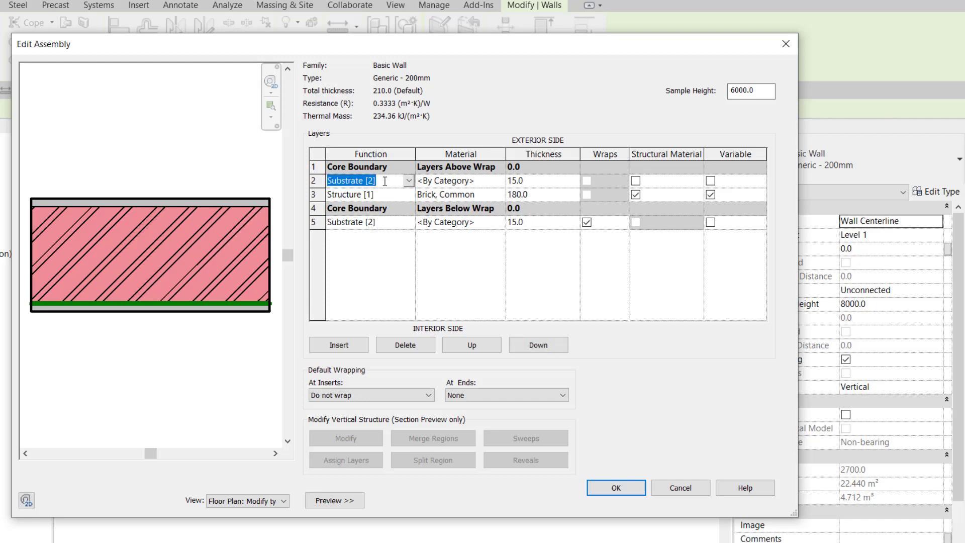
click(592, 487)
click(629, 495)
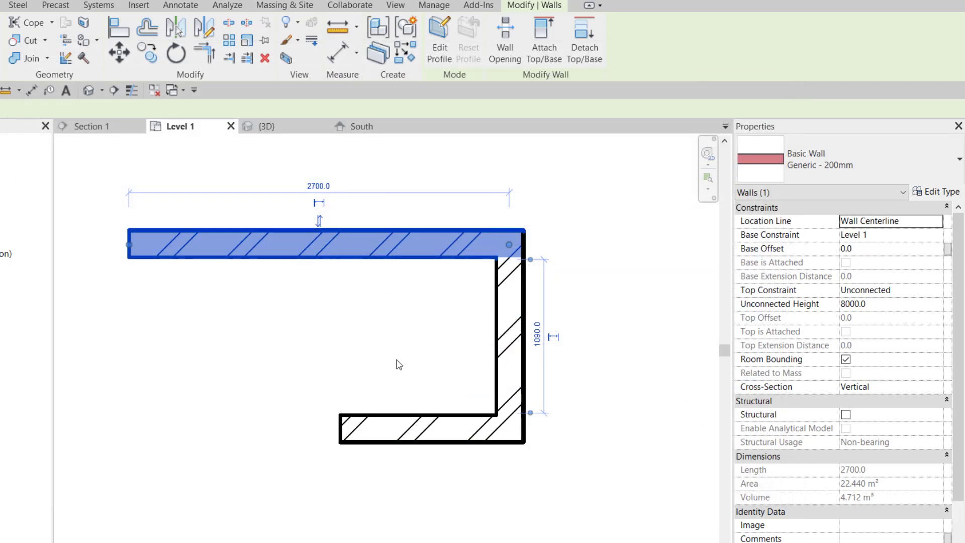
Step: Turn on Thin Lines so the walls display with thin lines
click(396, 362)
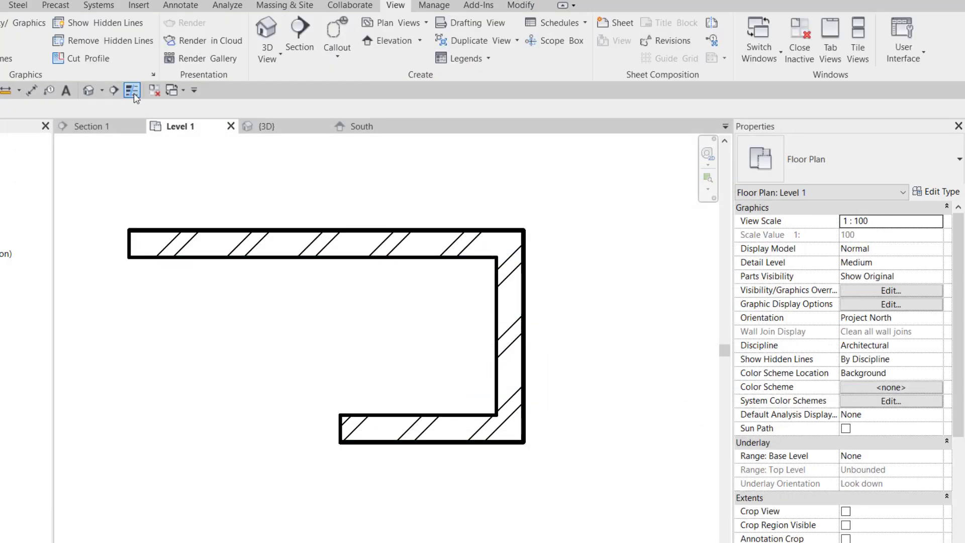
click(134, 92)
scroll(224, 361, up, 1)
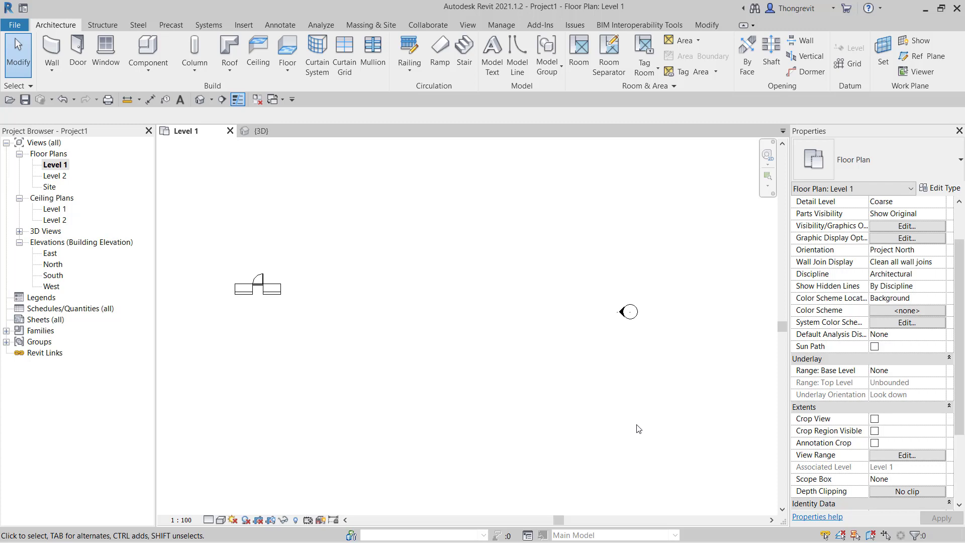
Step: Draw three parallel horizontal Generic - 200mm walls in the Level 1 plan
click(52, 70)
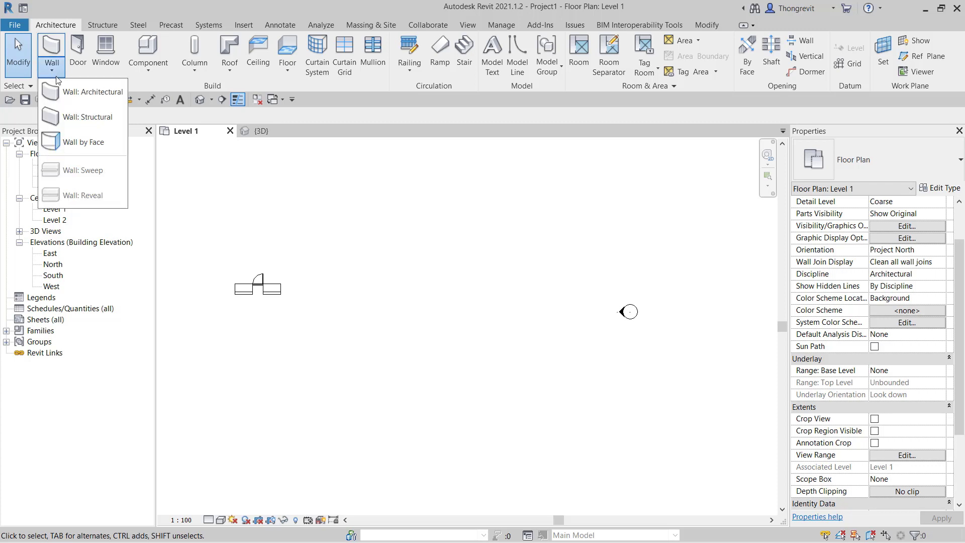
click(86, 90)
click(390, 292)
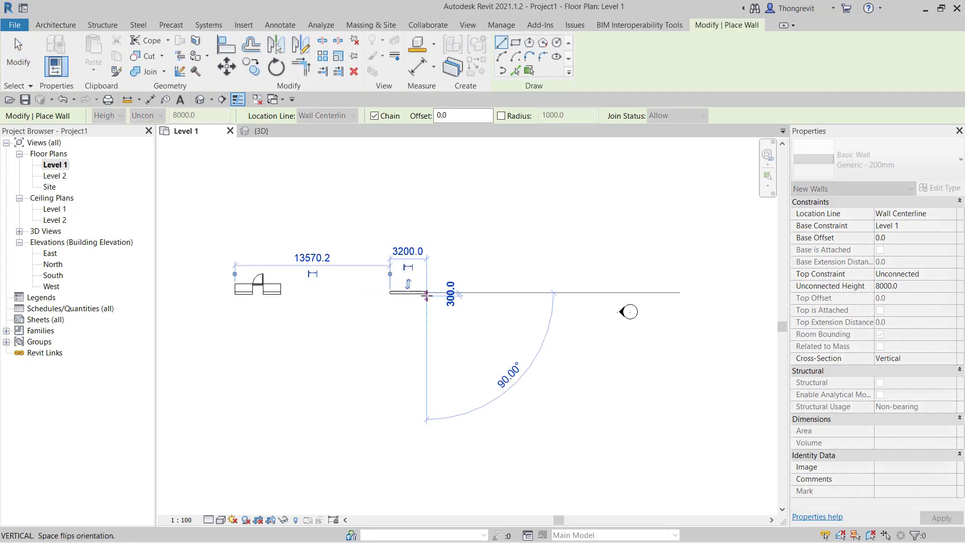
click(356, 308)
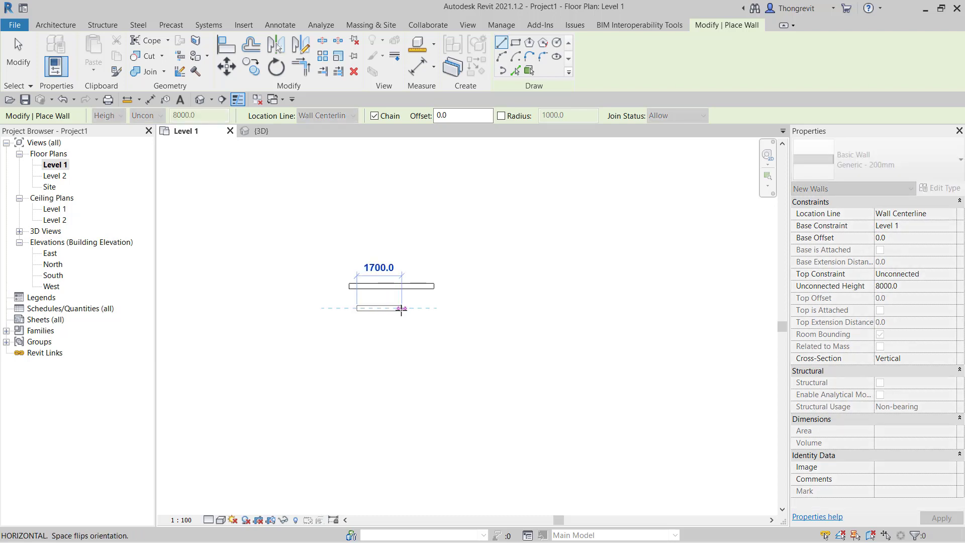
click(403, 308)
click(357, 340)
click(435, 340)
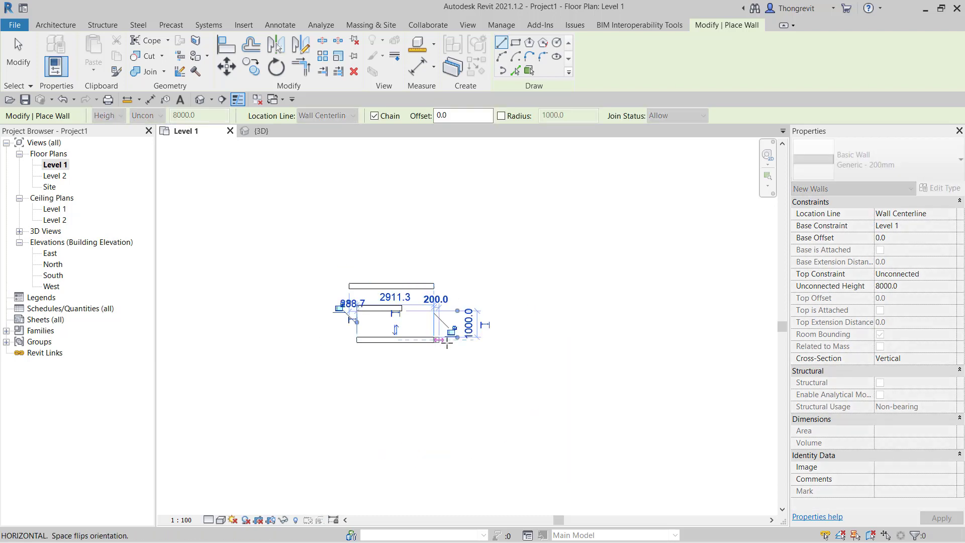
key(Escape)
key(Escape)
scroll(471, 349, up, 2)
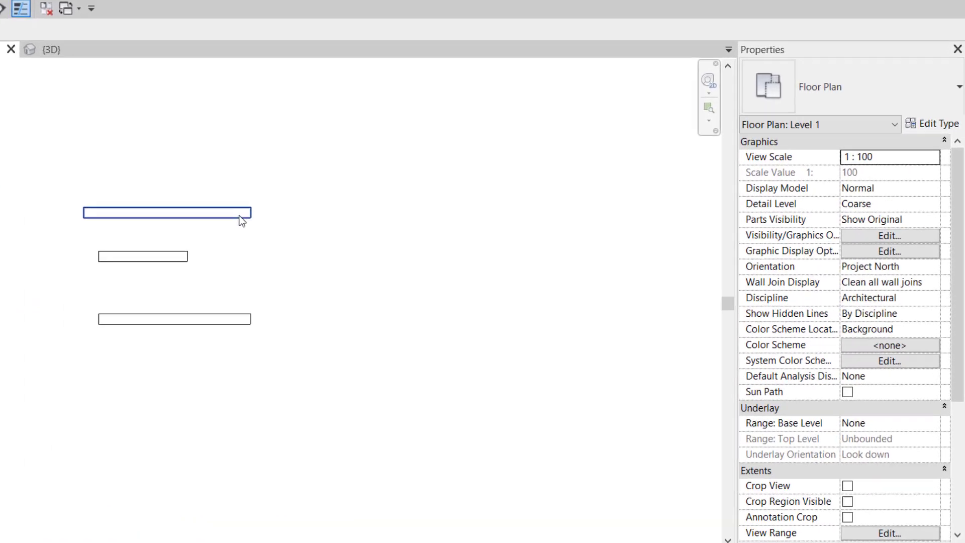
Step: Select the three new walls with a crossing window, then clear the selection
click(409, 257)
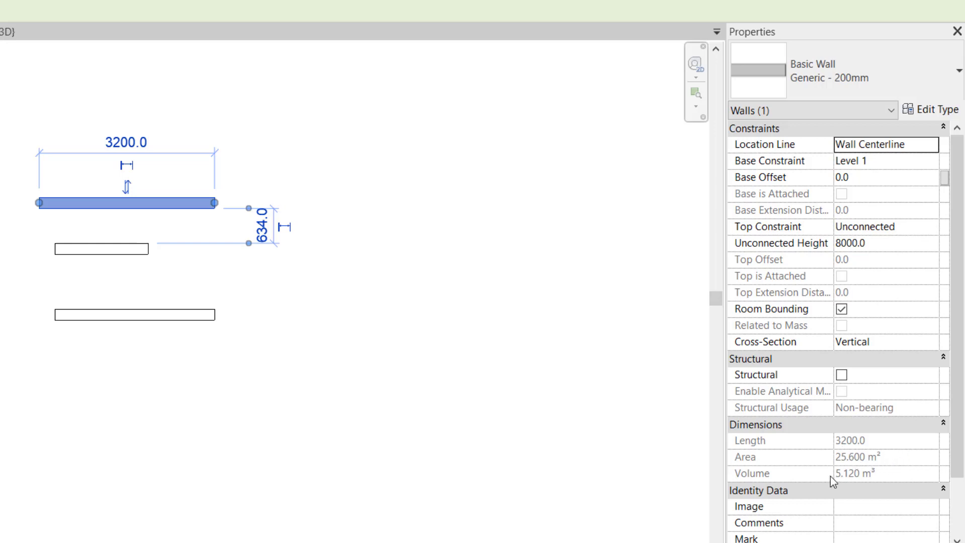
click(304, 382)
mouse_move(312, 385)
mouse_down()
mouse_move(156, 225)
mouse_move(108, 194)
mouse_up()
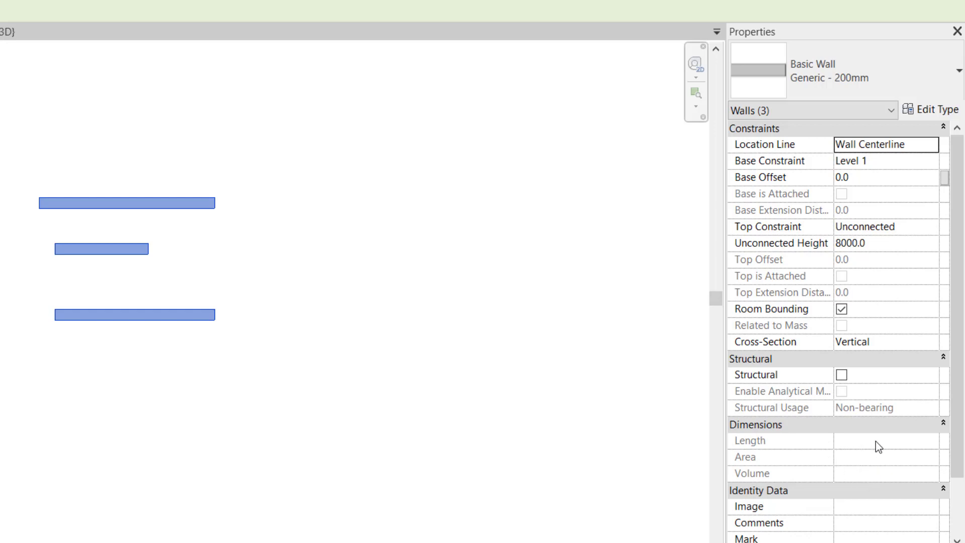
key(Escape)
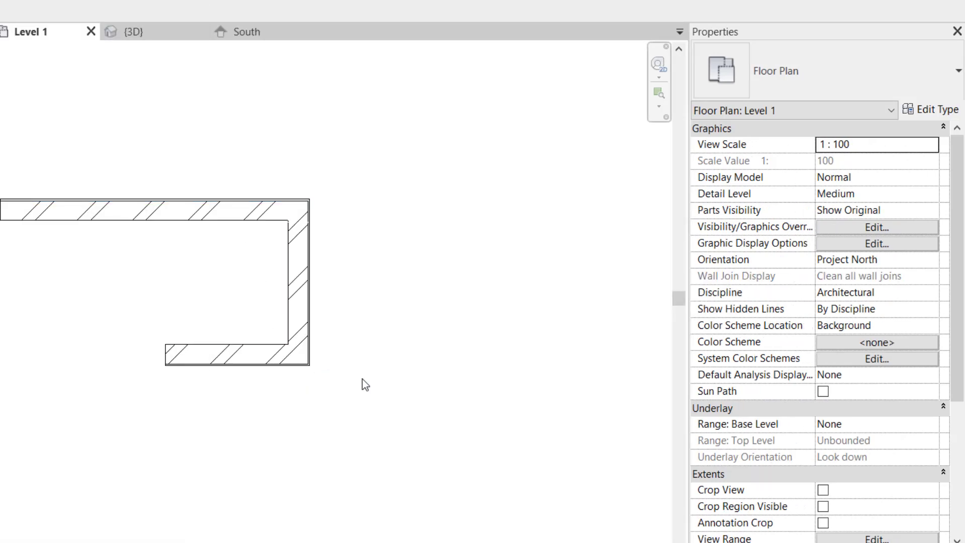
Step: Crossing-select the three U-plan walls to show their shared Generic - 200mm properties
drag(385, 392, 2, 157)
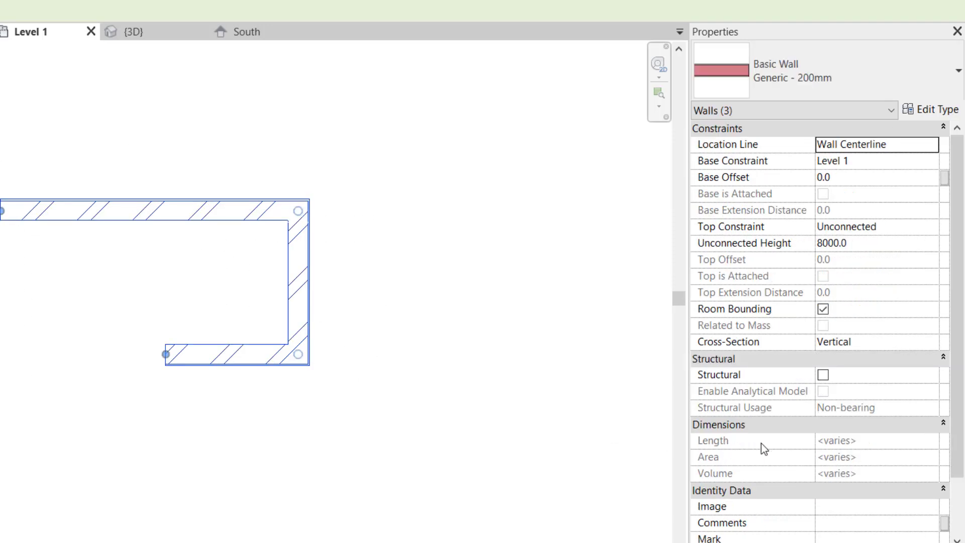